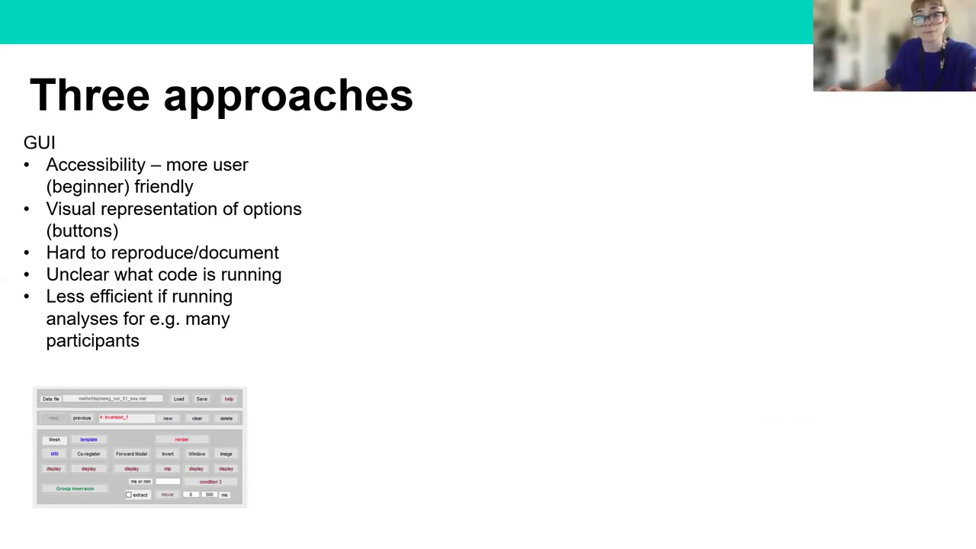
key(Right)
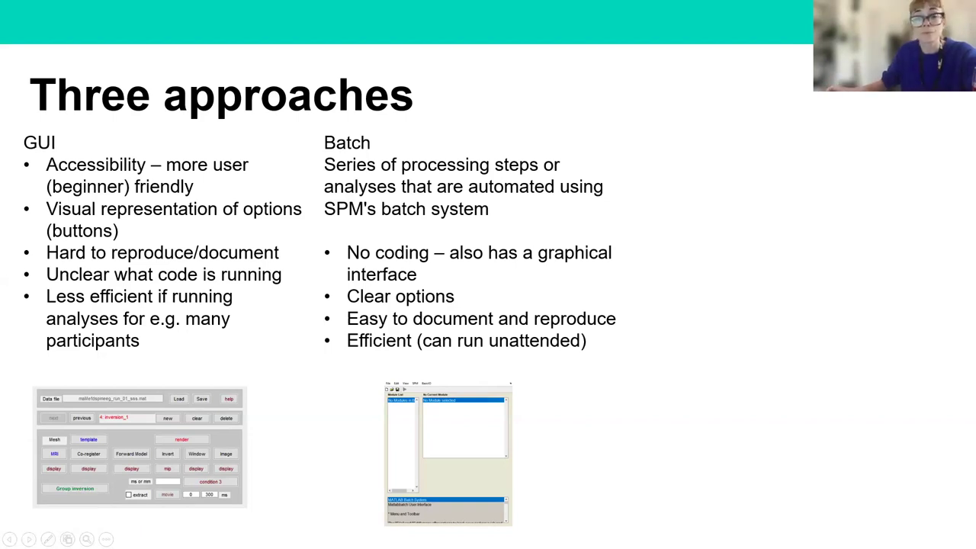
key(Right)
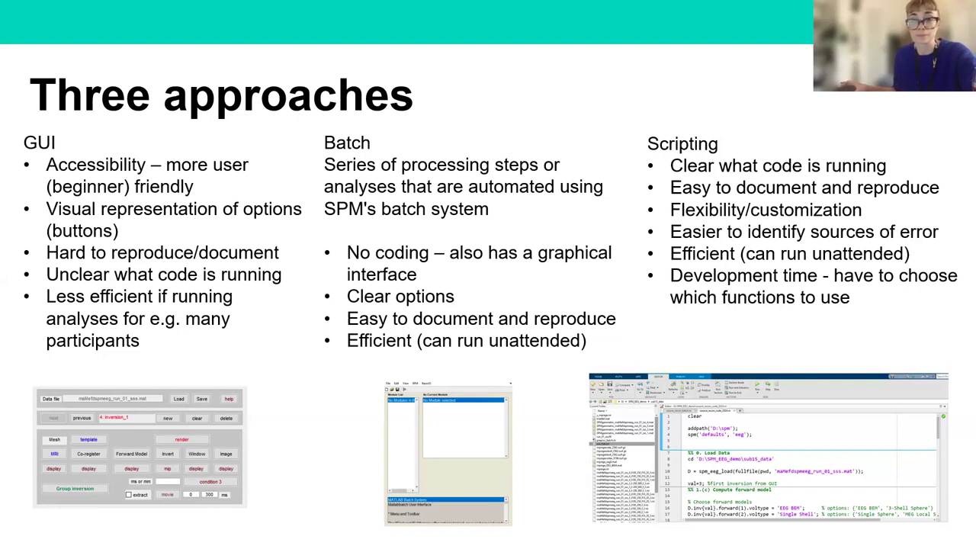
Switch to MATLAB, run the script's addpath('D:\spm') line, and launch SPM in EEG mode with the command spm eeg
key(alt+Tab)
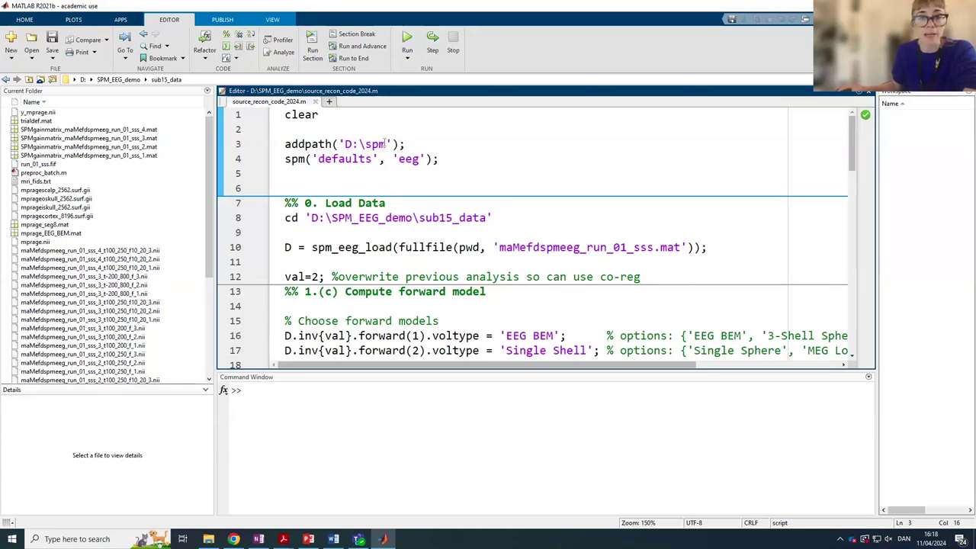
triple_click(386, 144)
key(F9)
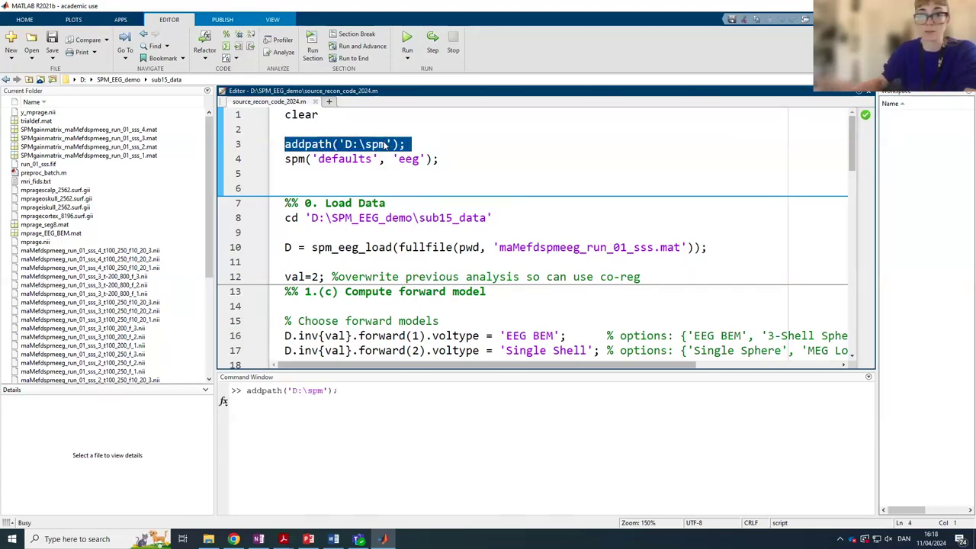
click(368, 436)
text(spm e)
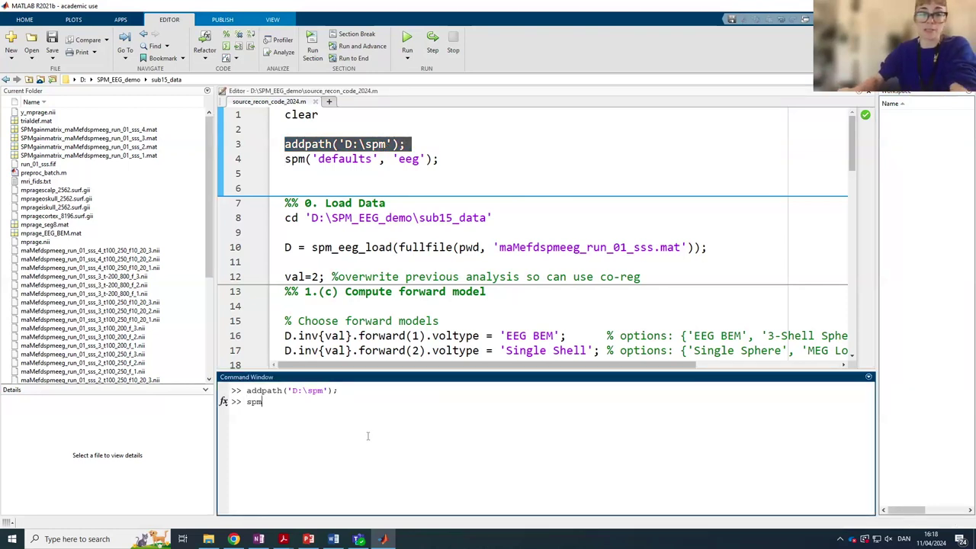
text(eg)
key(Return)
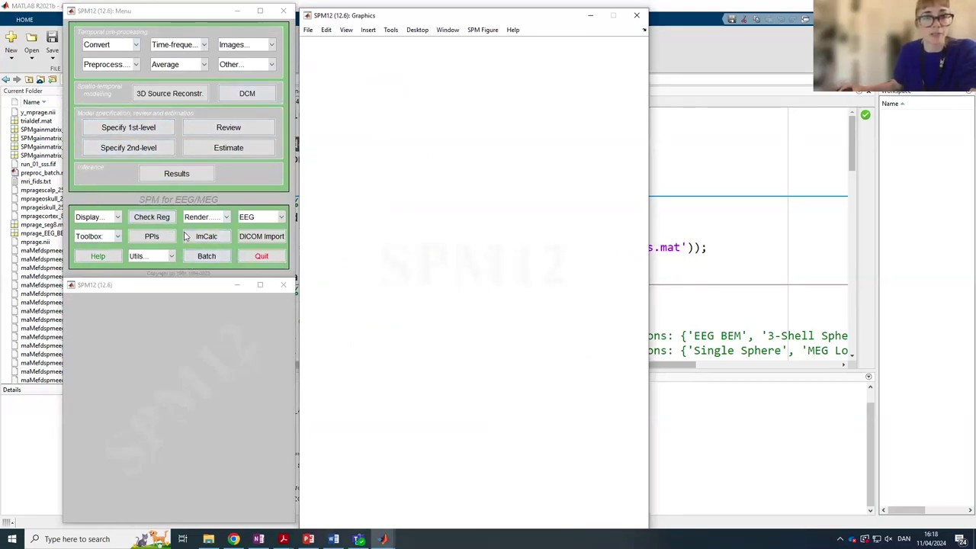
Open 3D source reconstruction and load the dataset maMefdspmeeg_run_01_sss.mat from the sub15_data folder
click(195, 97)
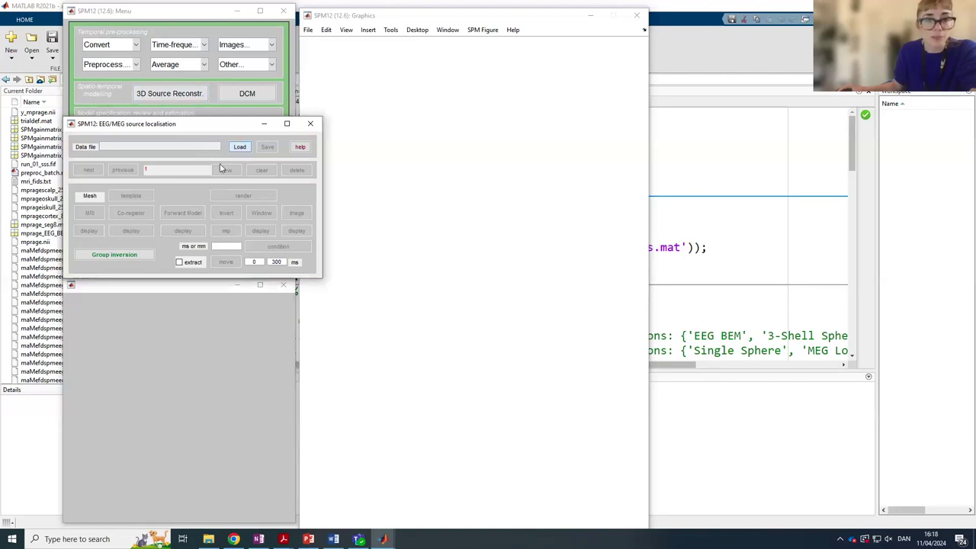
click(237, 149)
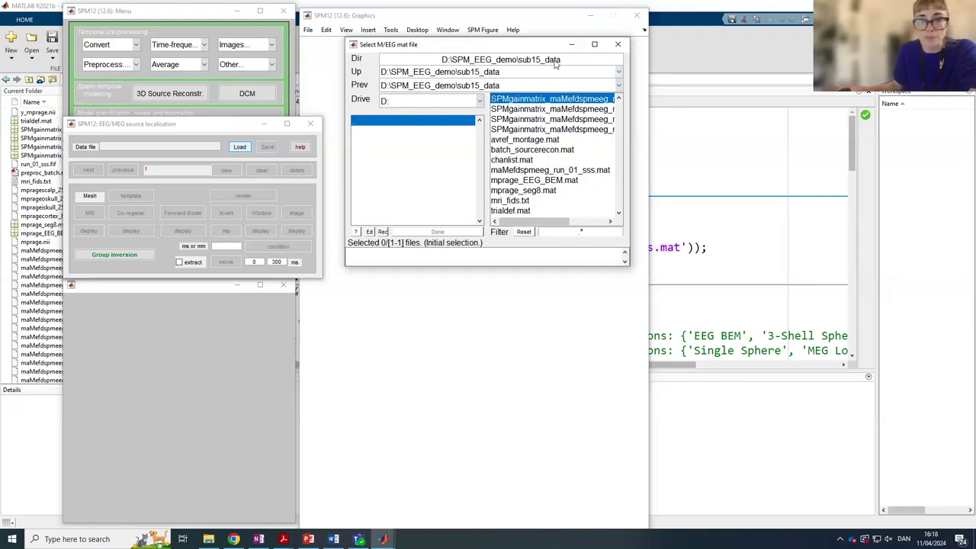
click(495, 170)
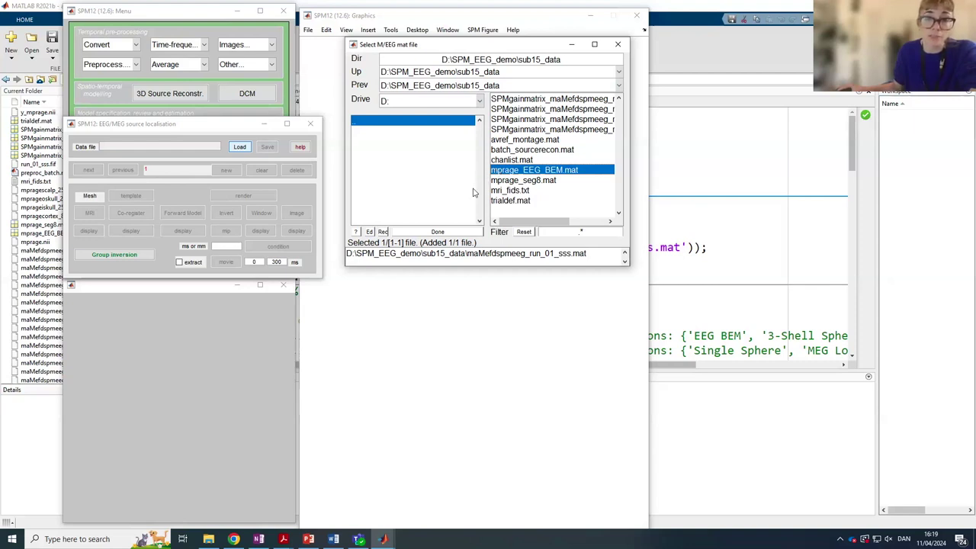
click(425, 233)
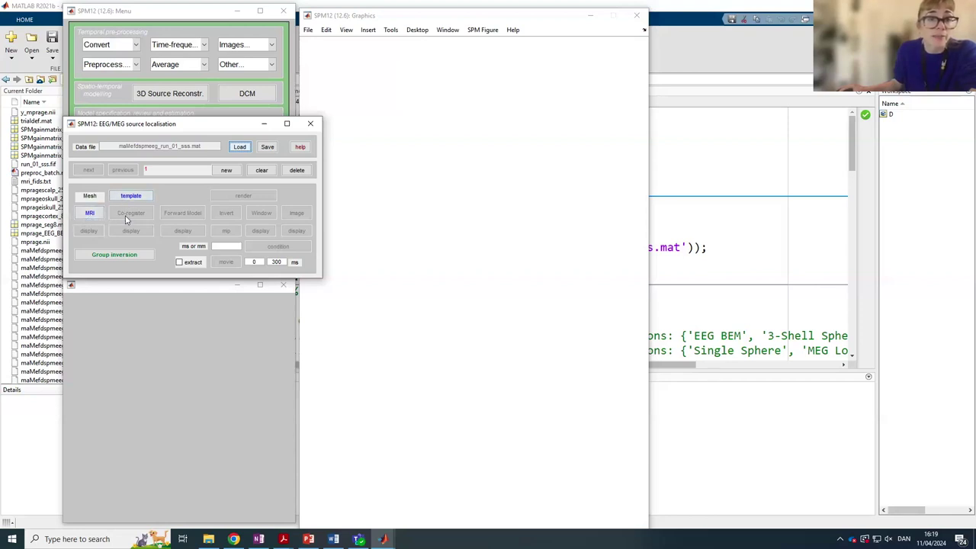
Build the head model from the subject's structural MRI mprage.nii with a normal cortical mesh, and view the meshes from the front
click(87, 217)
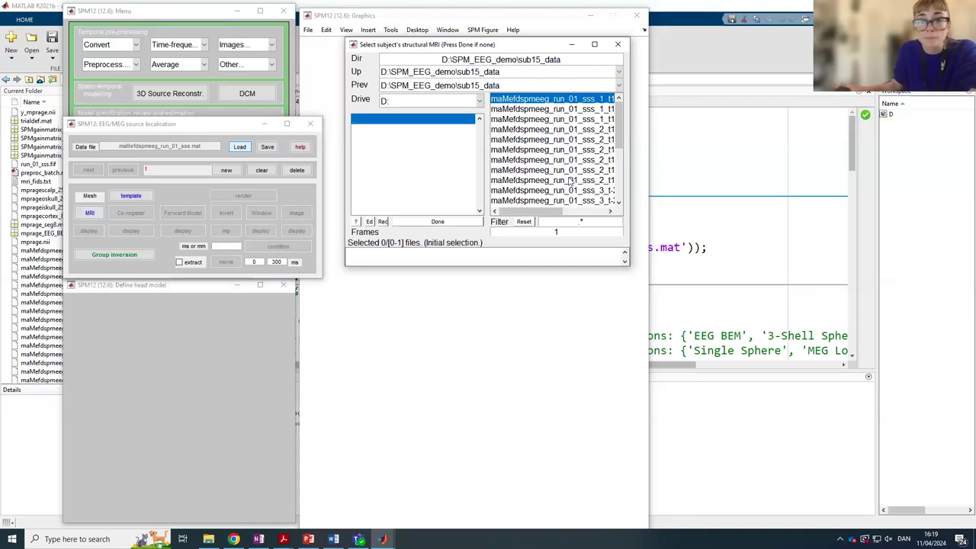
scroll(568, 182, down, 5)
click(537, 193)
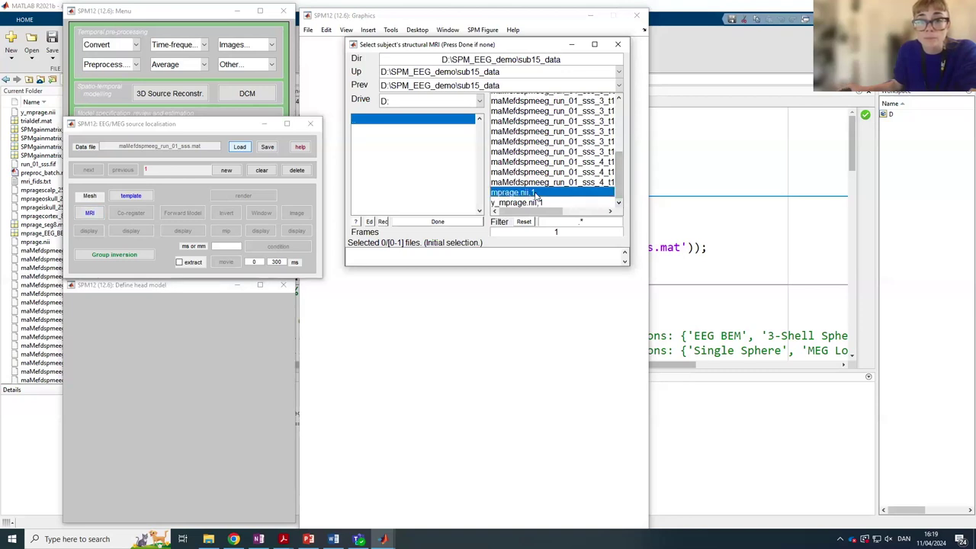
click(429, 223)
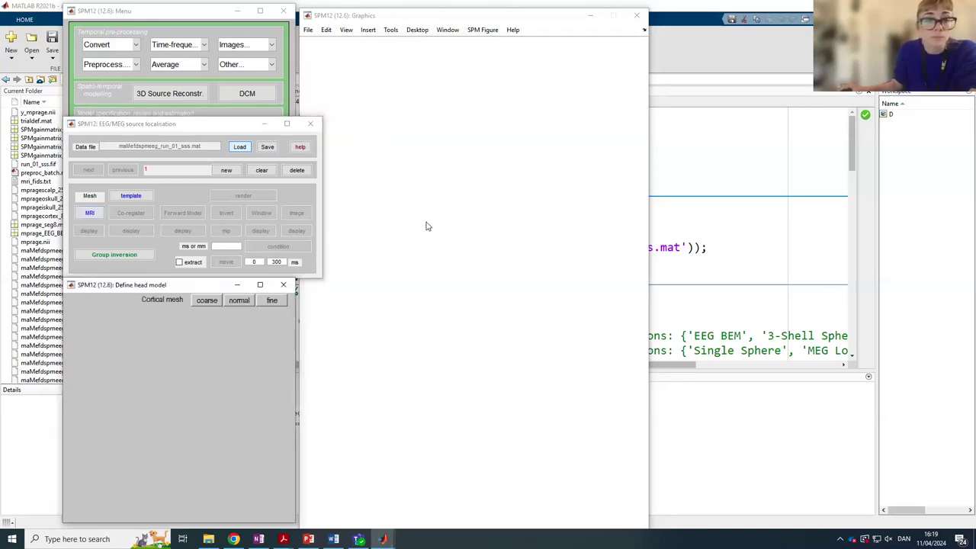
click(239, 302)
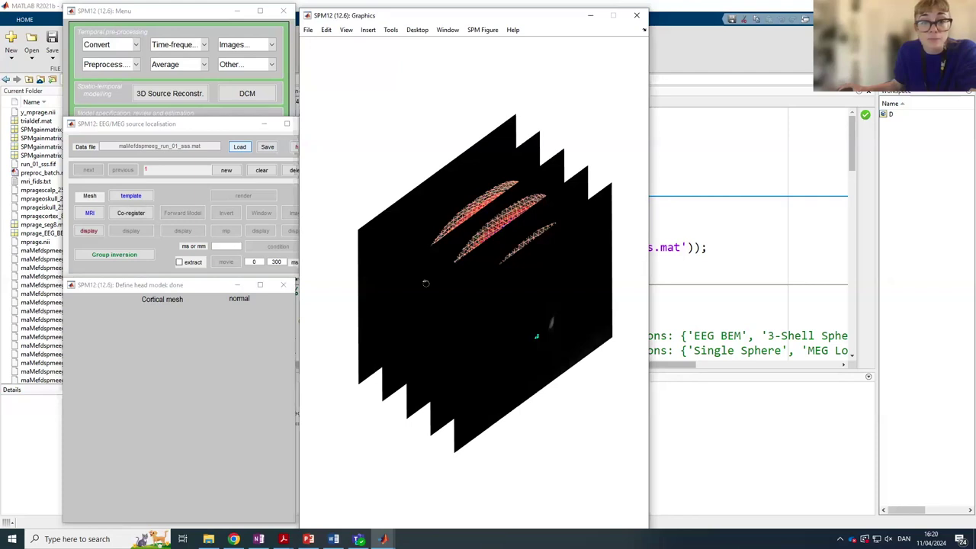
drag(426, 283, 496, 297)
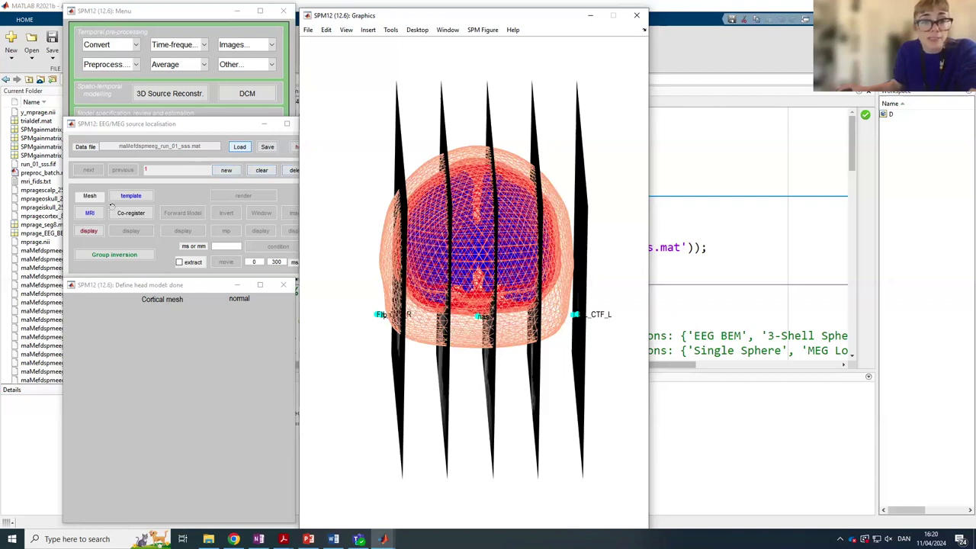
Co-register the data with the MRI by matching Nasion to nas, LPA to lpa and RPA to rpa, using headshape points and displaying EEG
click(130, 213)
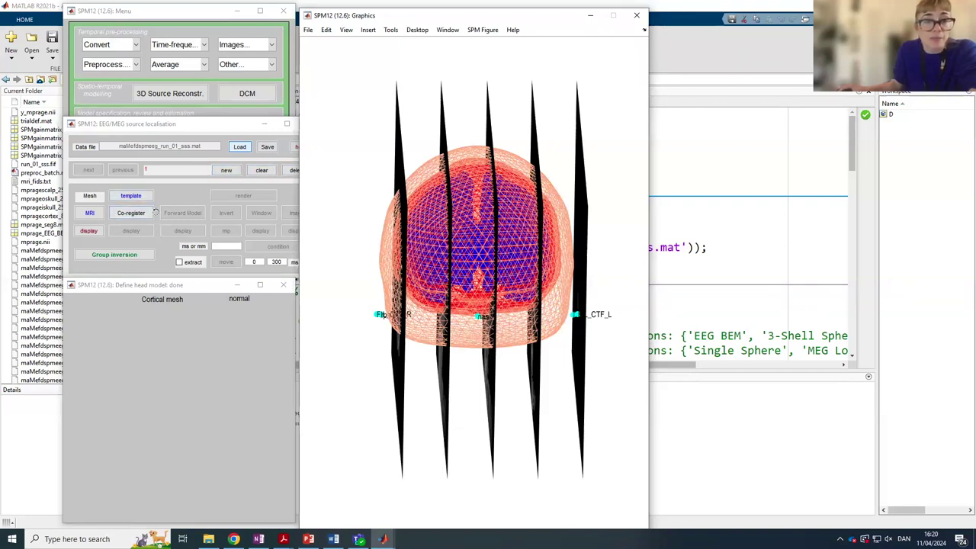
click(131, 213)
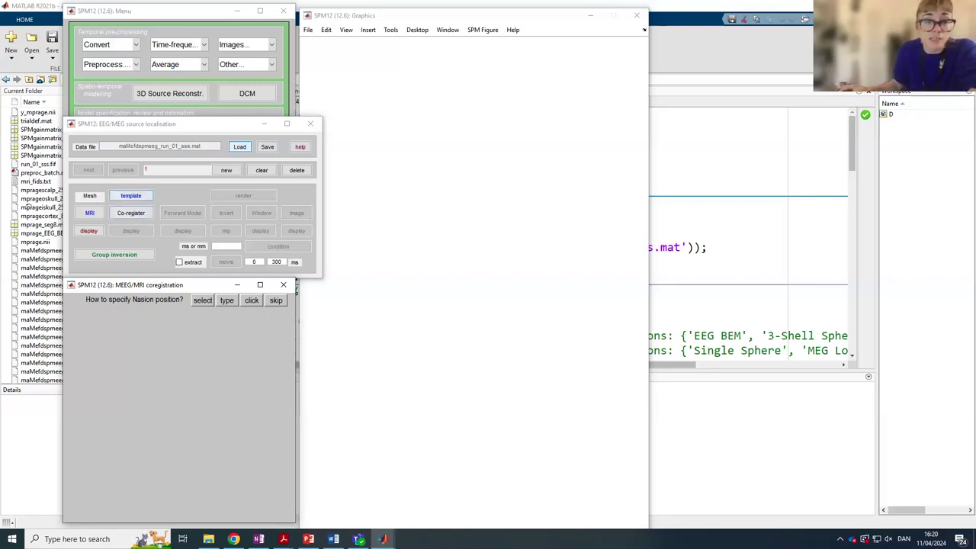
click(200, 302)
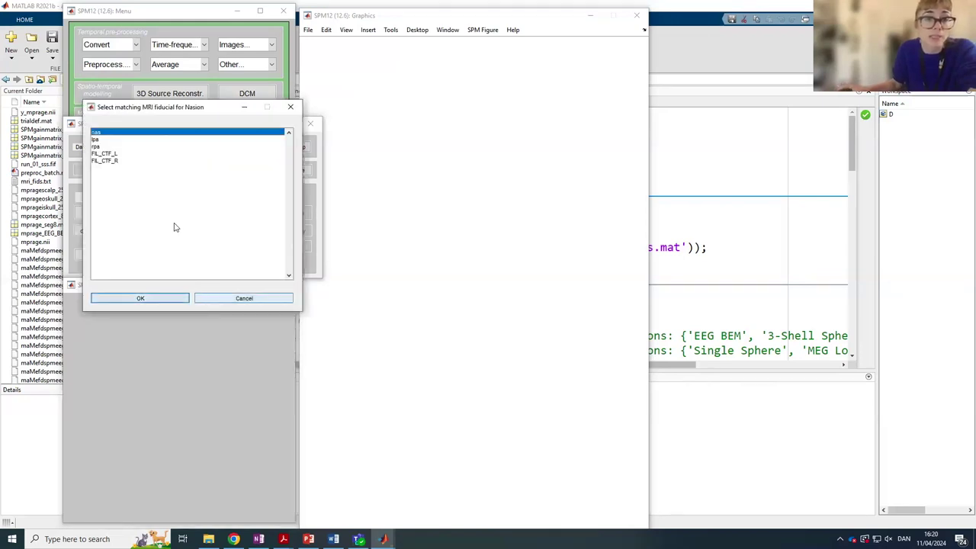
click(138, 298)
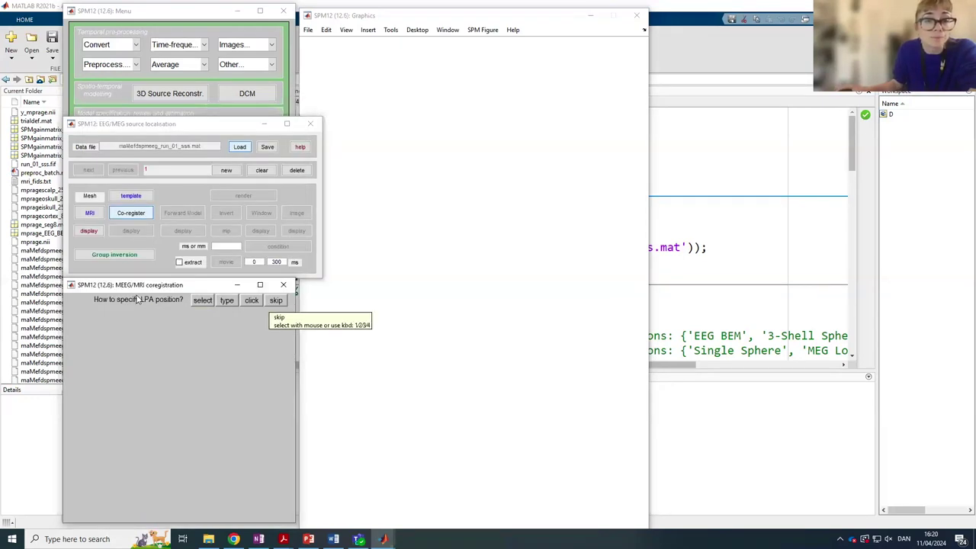
click(206, 302)
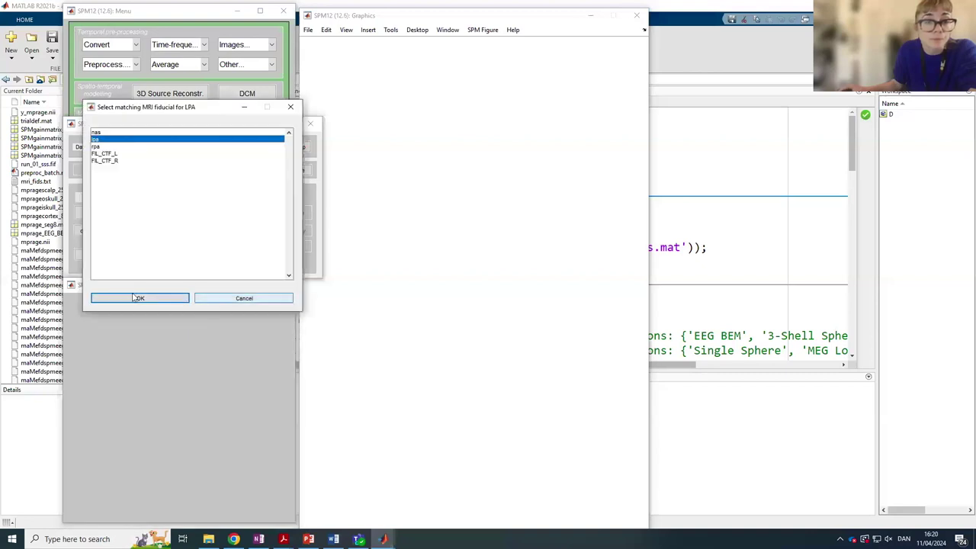
click(122, 298)
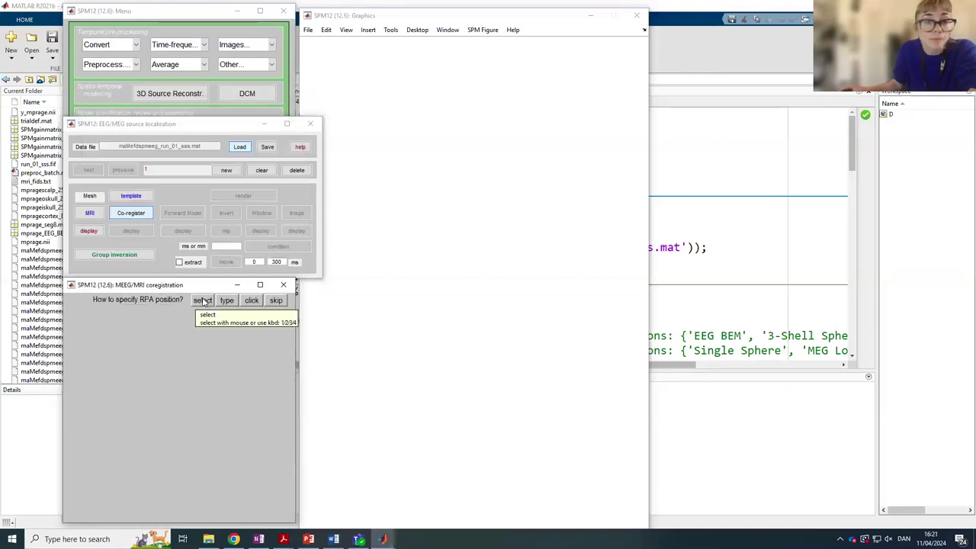
click(205, 302)
click(141, 298)
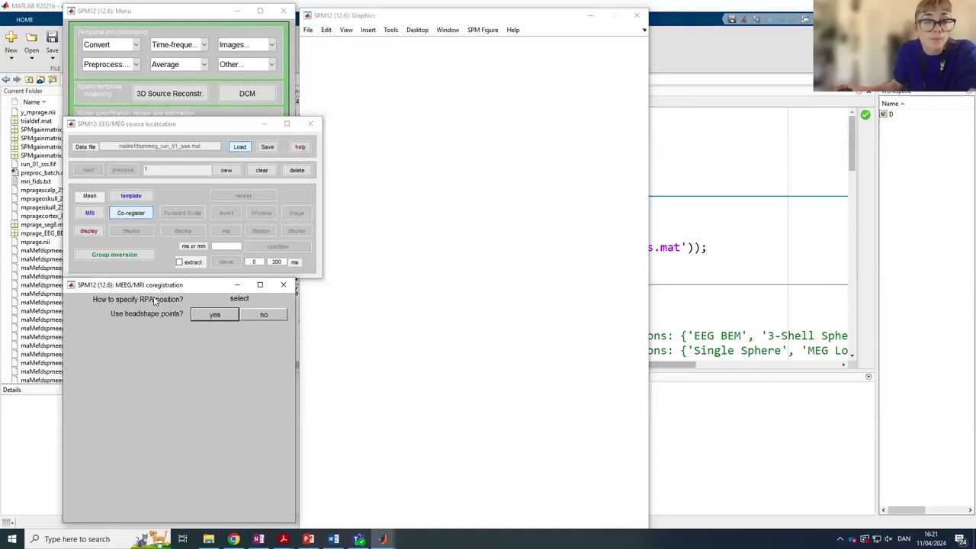
click(198, 318)
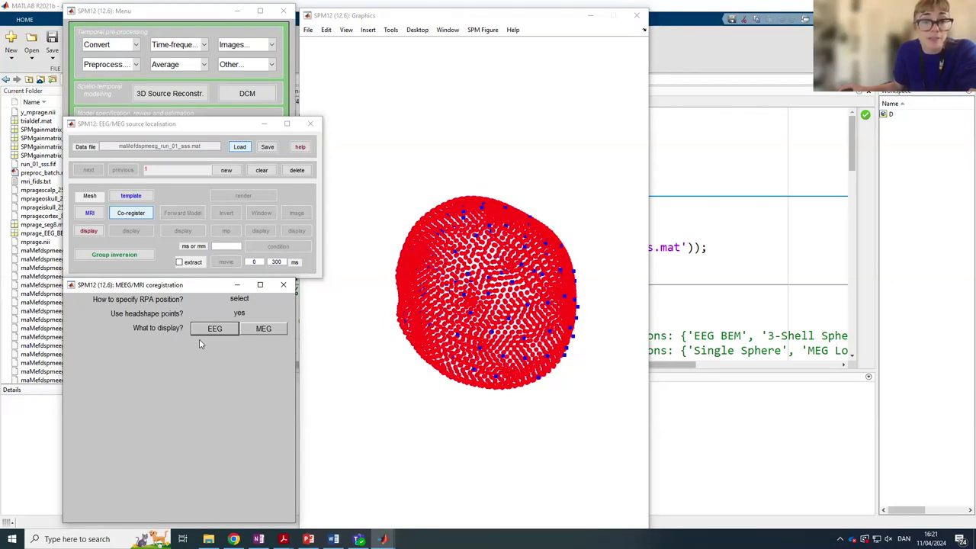
click(200, 330)
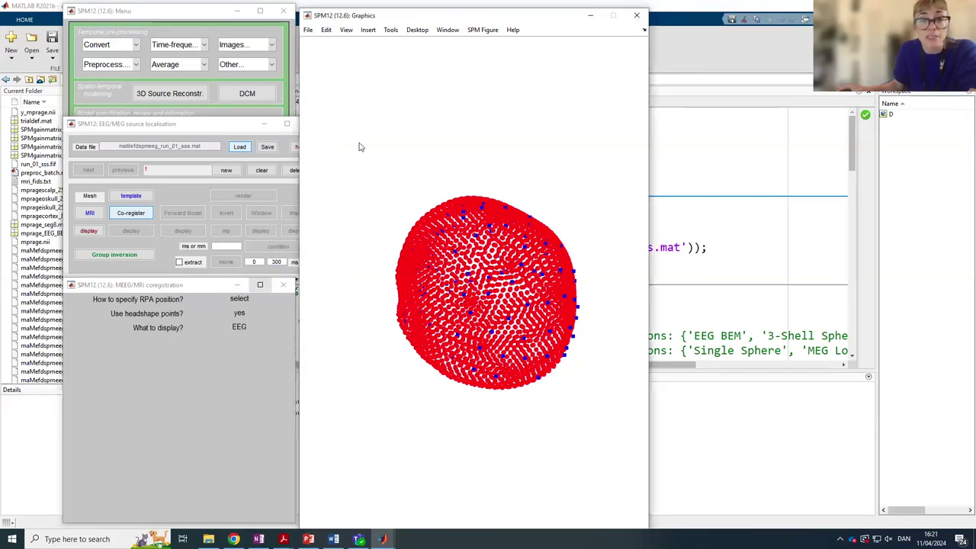
Rotate the EEG co-registration plot in 3D to examine how electrodes and fiducials align with the head meshes
click(392, 31)
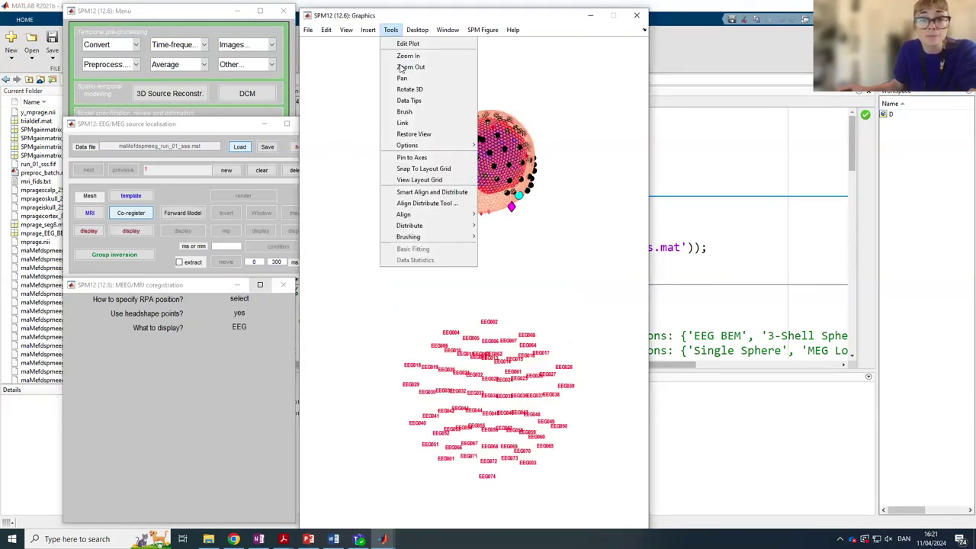
click(408, 90)
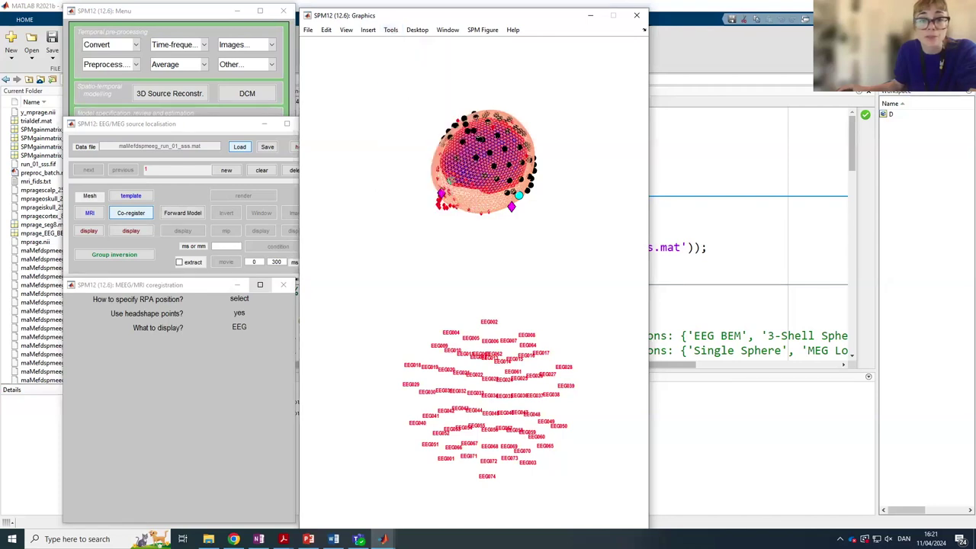
drag(451, 180, 475, 190)
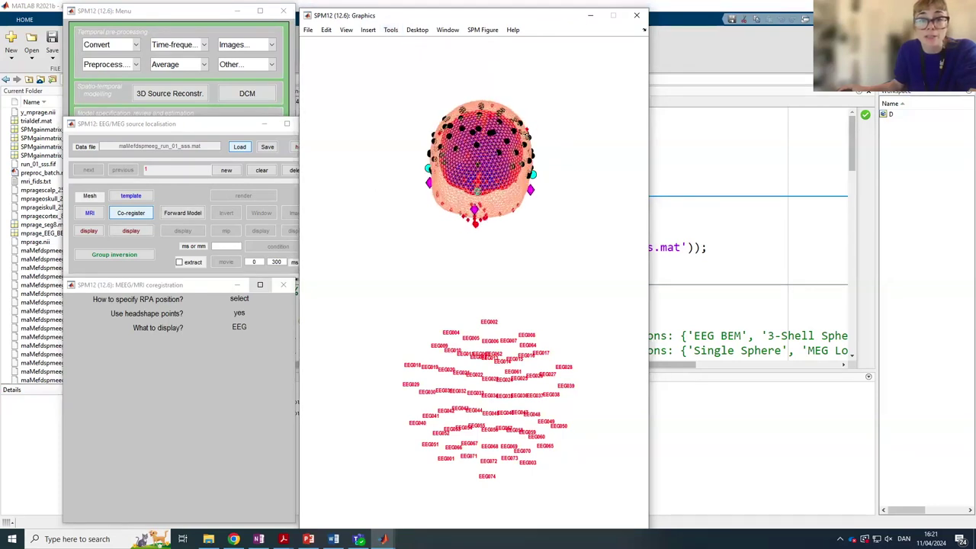
drag(526, 135, 510, 178)
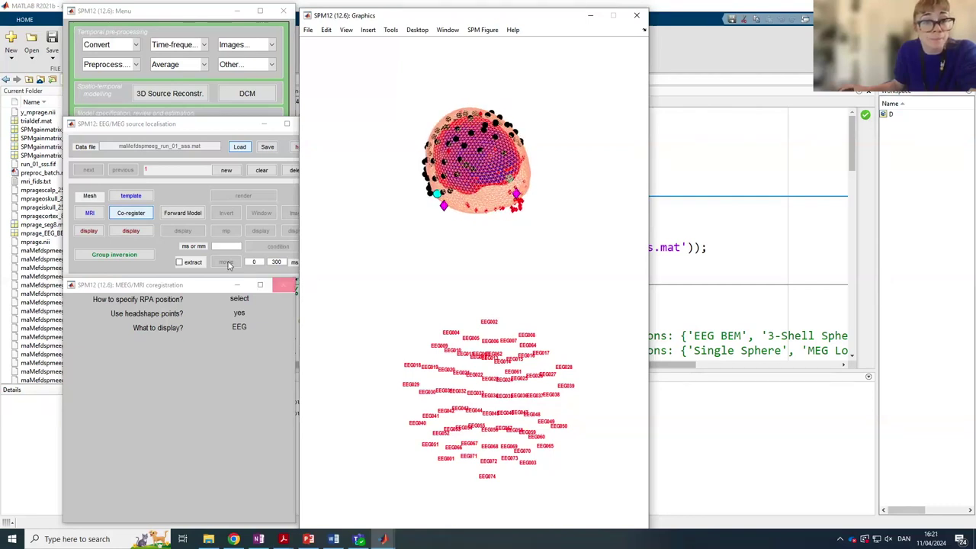
Display the MEG co-registration and rotate it in 3D to examine the sensor positions around the head
click(142, 232)
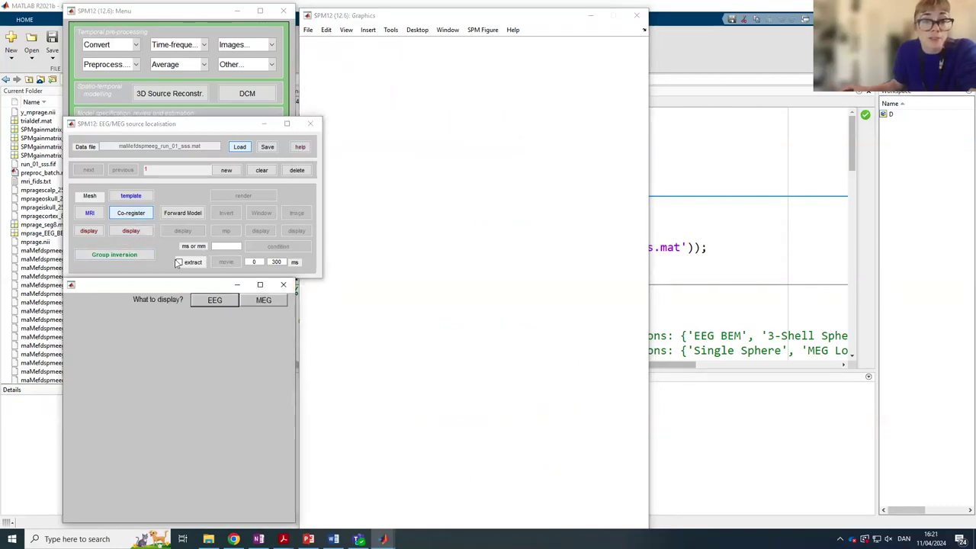
click(260, 302)
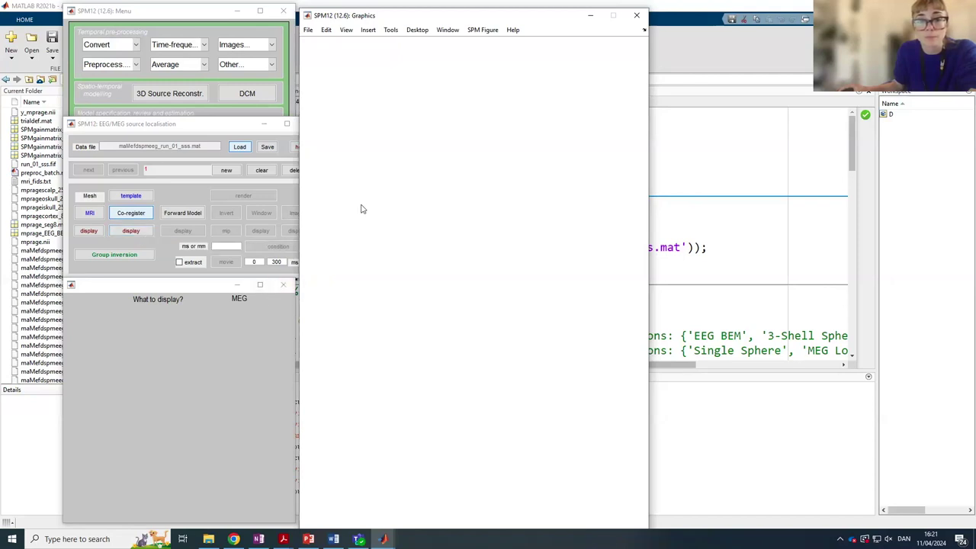
click(390, 30)
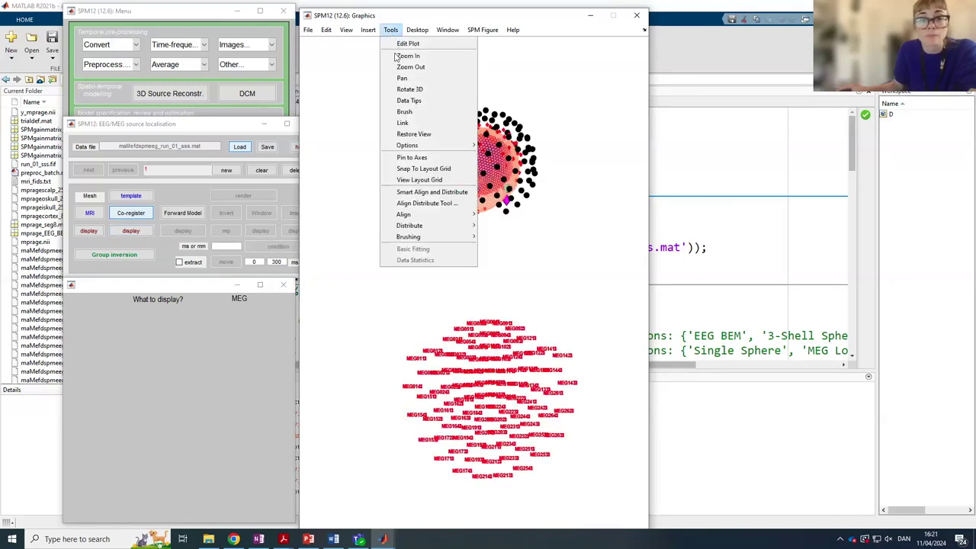
click(410, 90)
drag(435, 135, 377, 262)
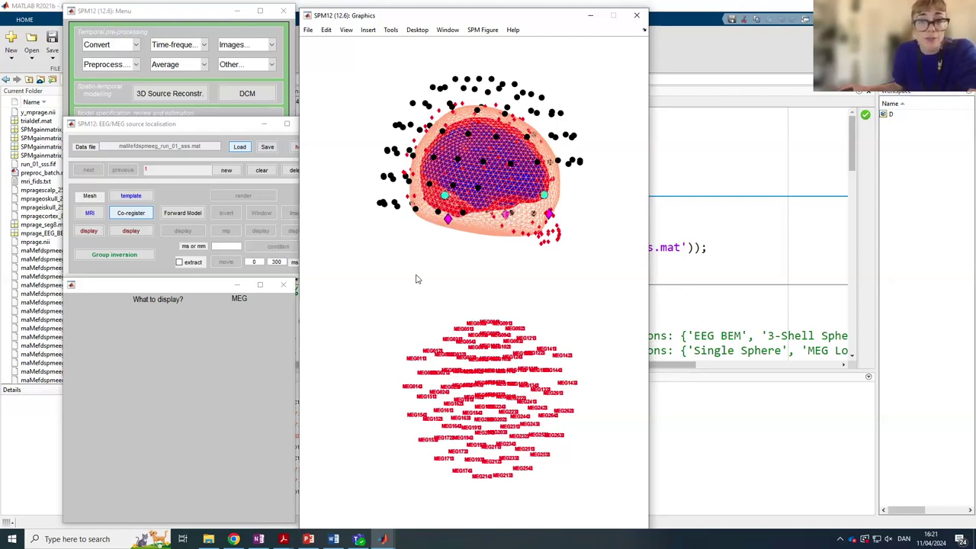
Compute the forward model with the EEG BEM and MEG Single Shell head models, and display and rotate the EEG result
click(183, 214)
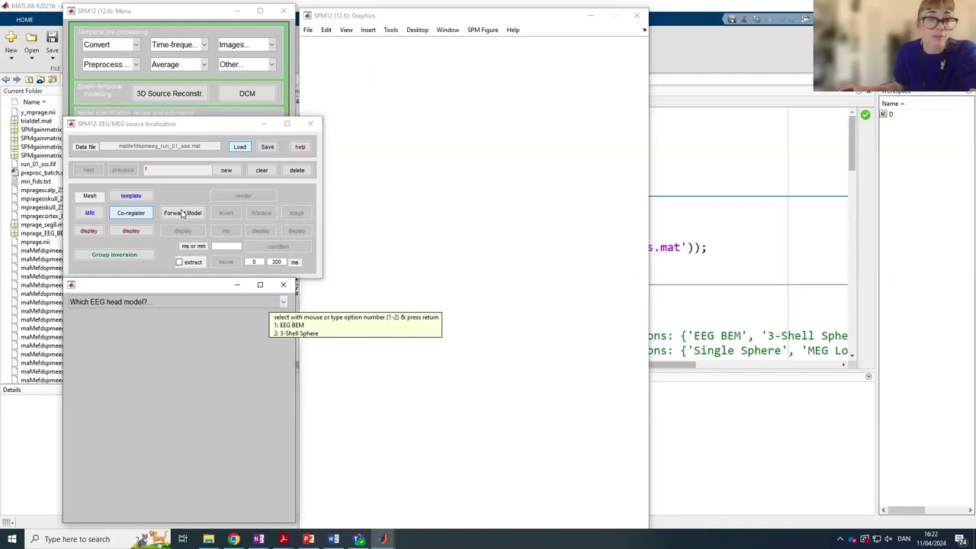
click(119, 302)
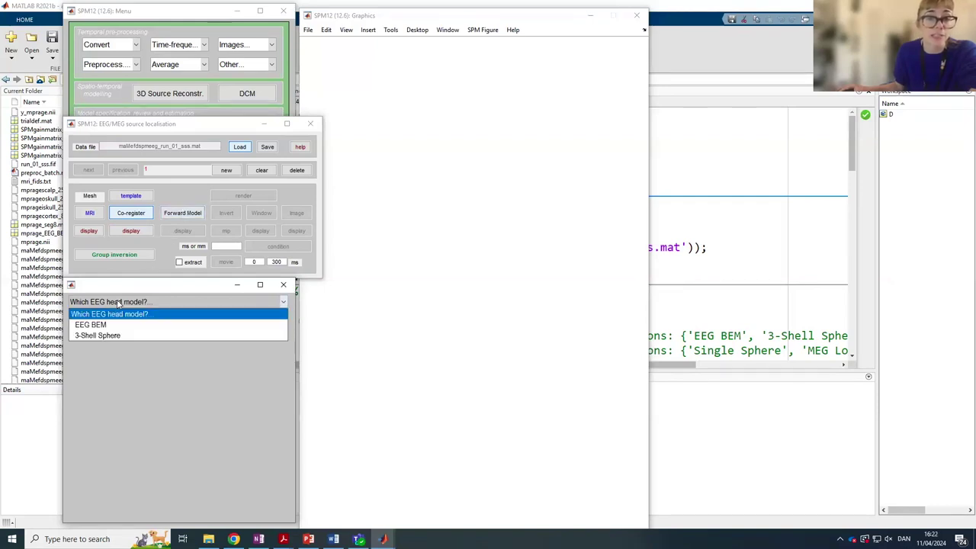
click(116, 323)
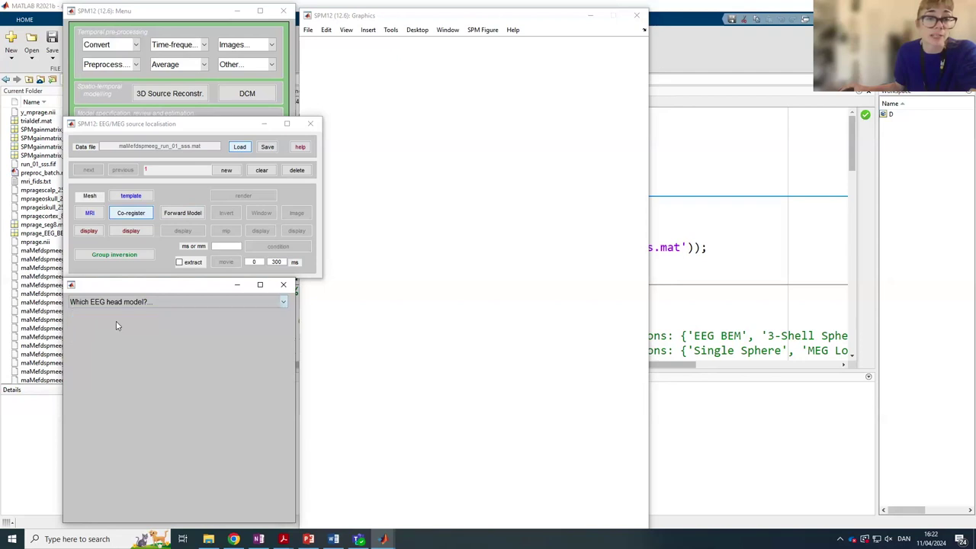
click(116, 303)
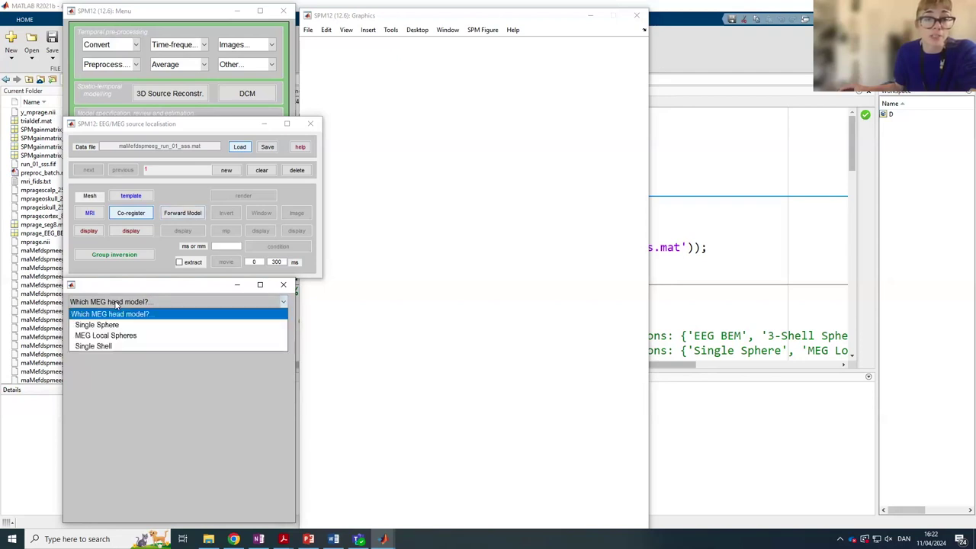
click(117, 347)
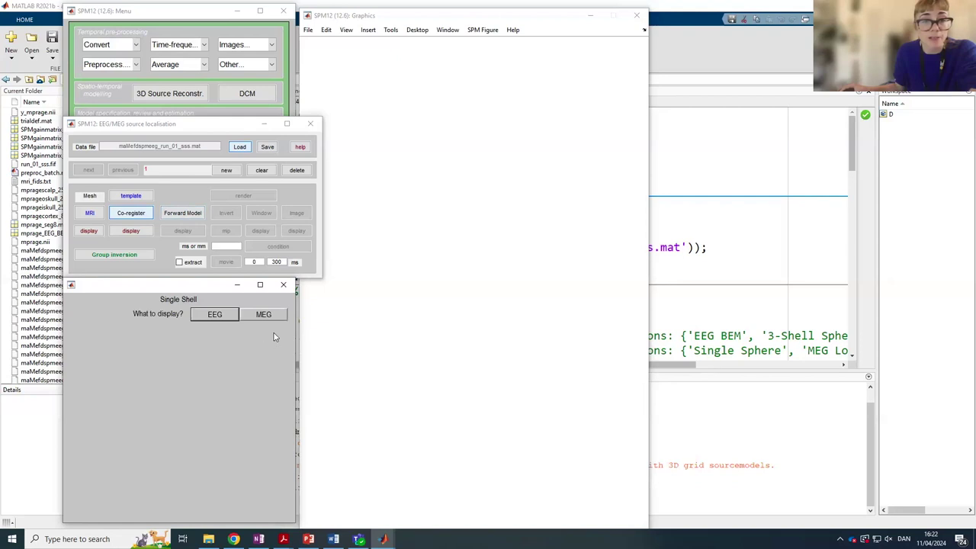
click(223, 312)
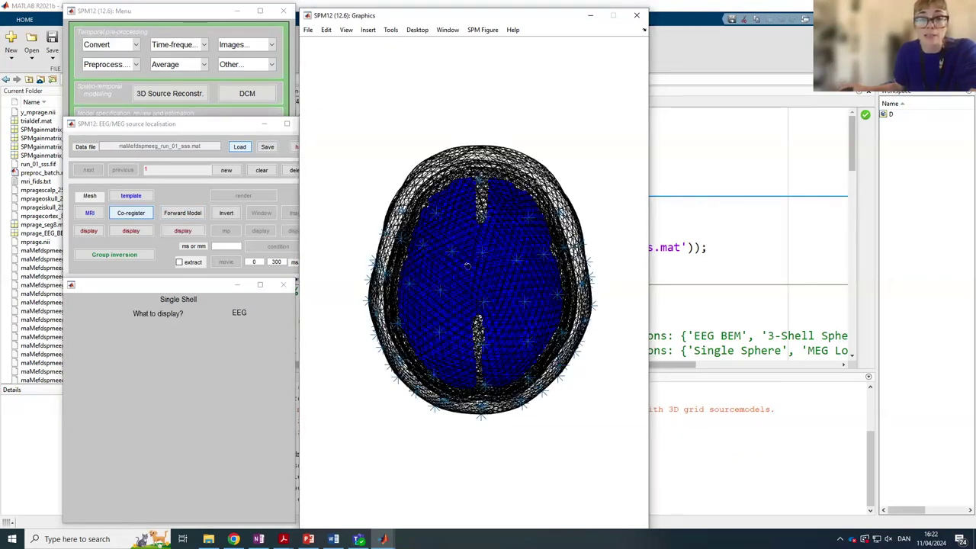
drag(468, 265, 507, 294)
Display the forward model for MEG and rotate it in 3D to examine the sensors around the cortical mesh
click(182, 231)
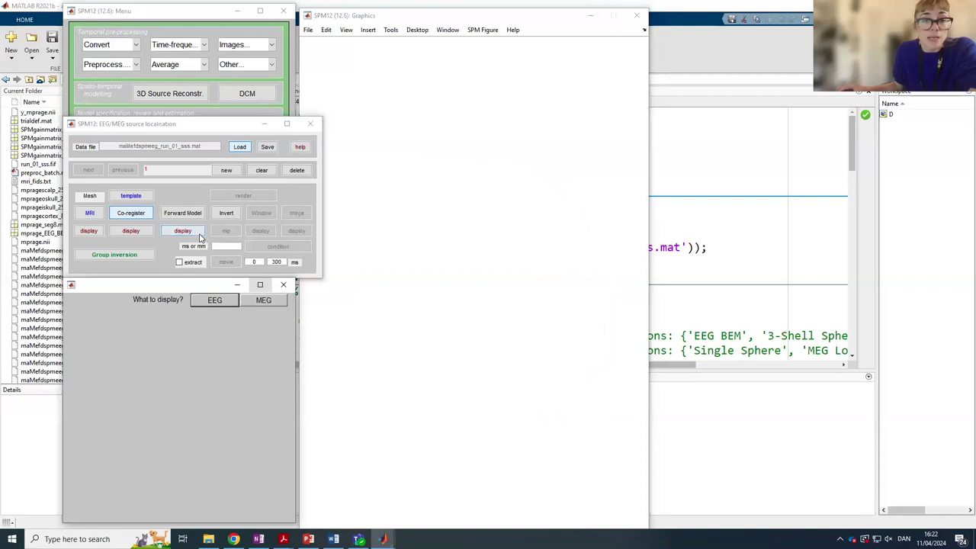
click(263, 300)
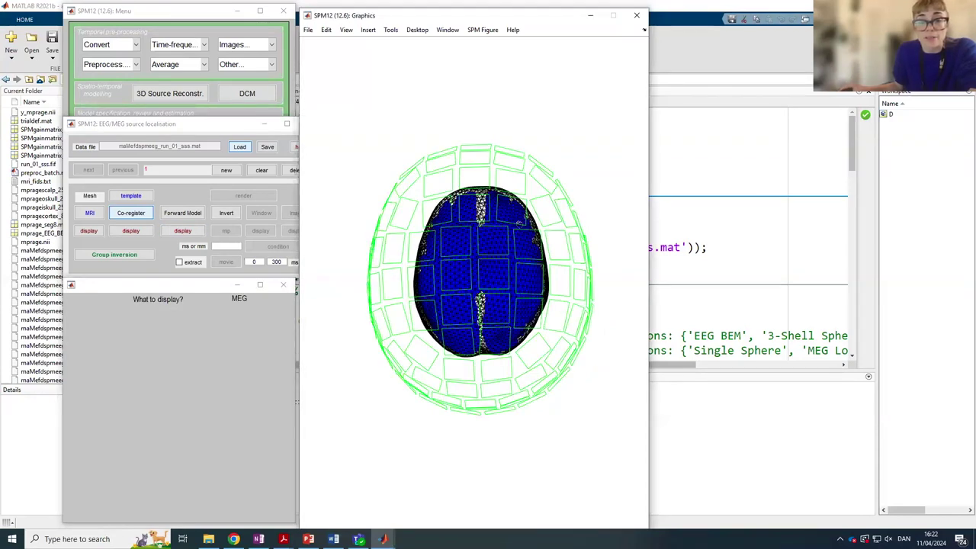
drag(519, 223, 501, 261)
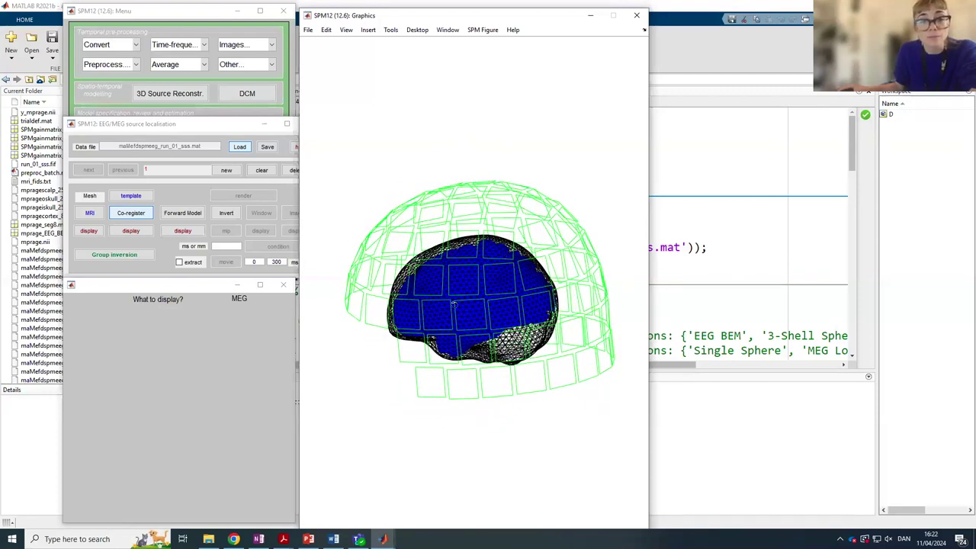
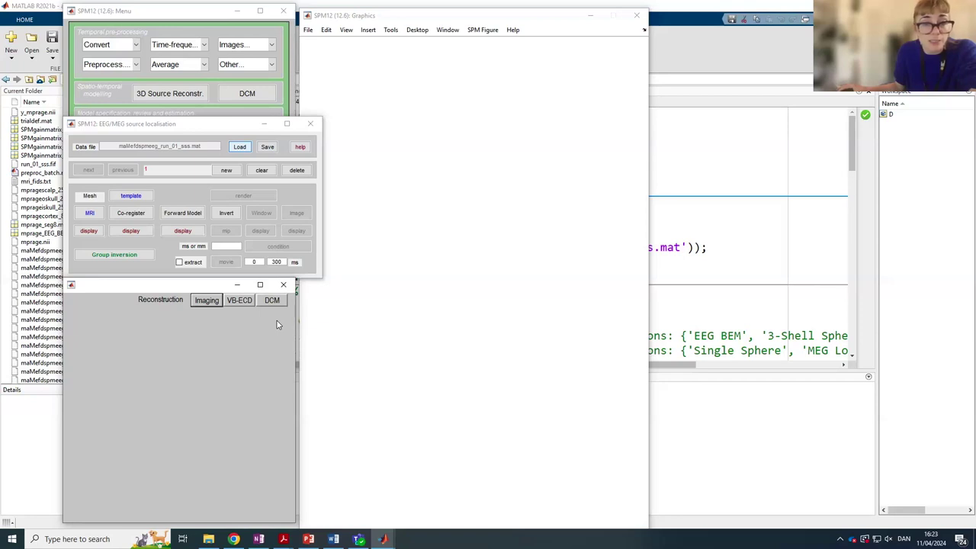
Configure an Imaging inversion for all conditions with a Custom model, GS model inversion and a time window of -200 to 800 ms
click(204, 301)
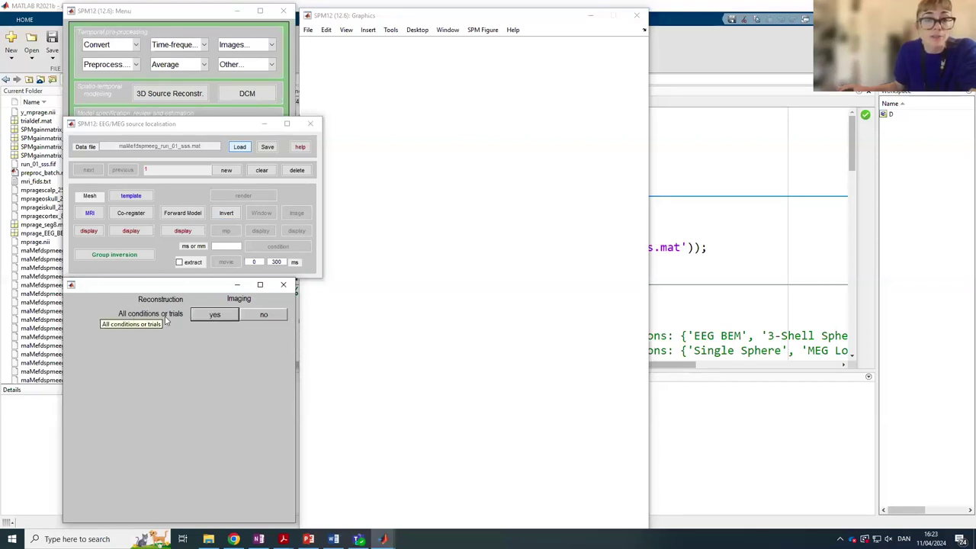
click(218, 315)
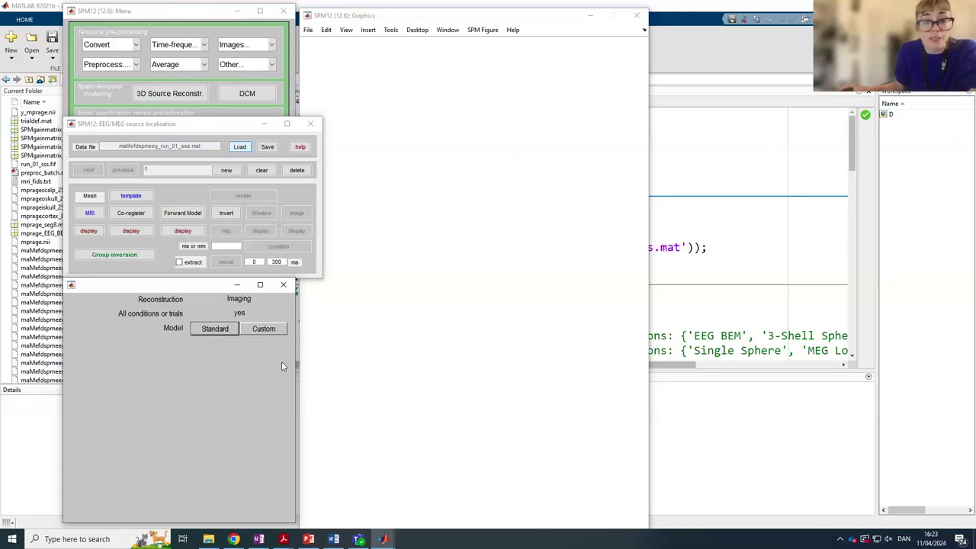
click(252, 332)
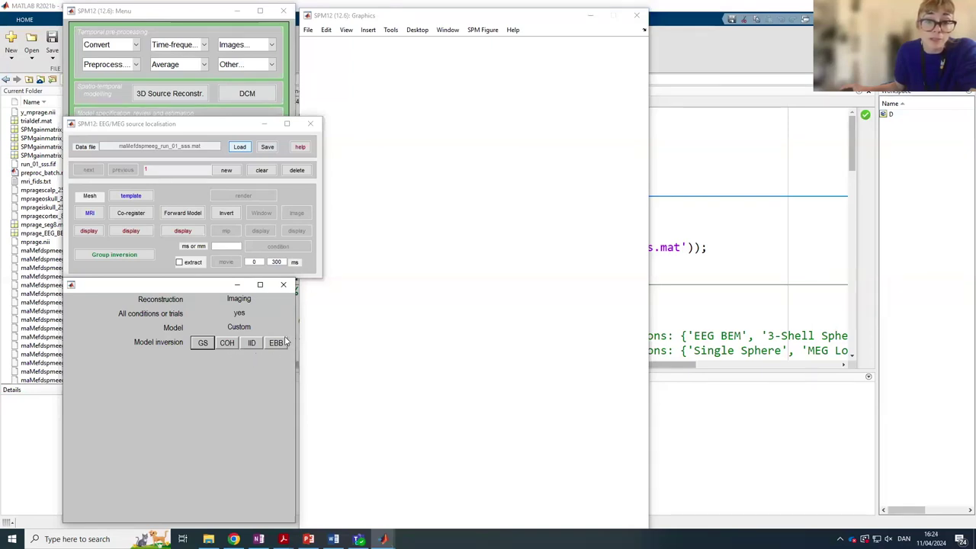
click(199, 346)
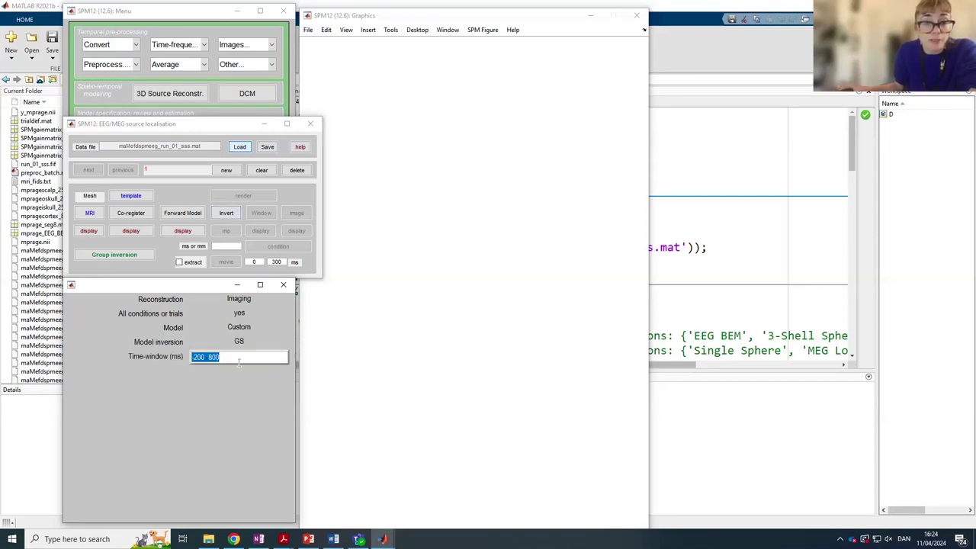
click(238, 358)
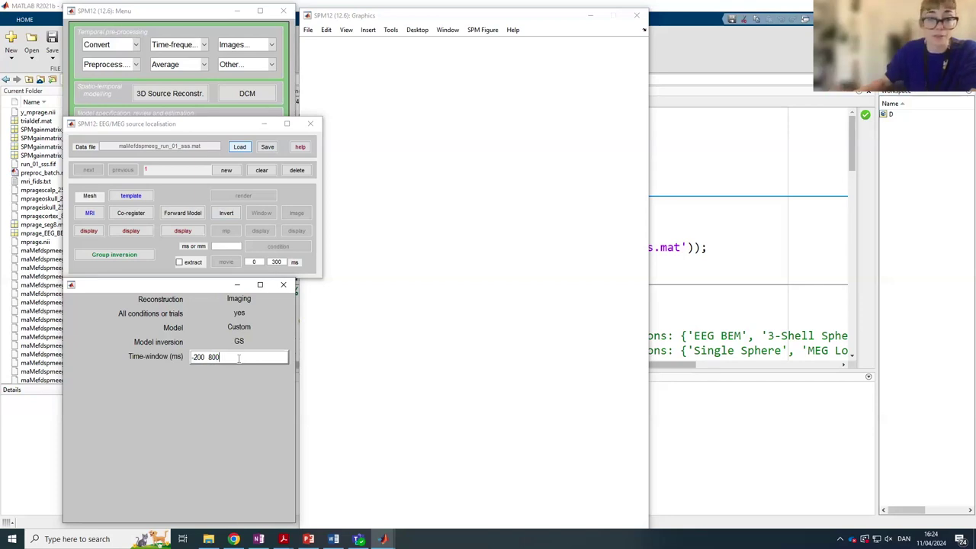
key(Return)
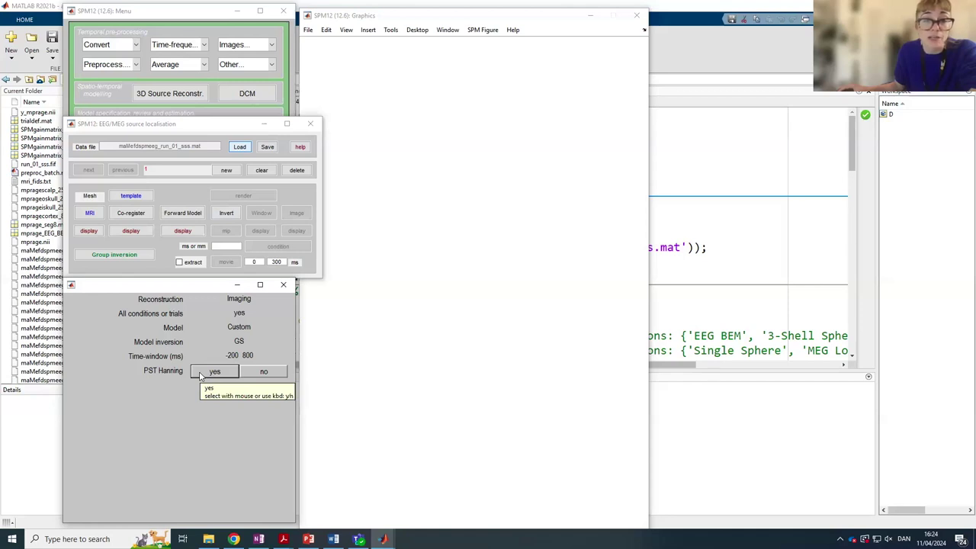
Run the inversion with PST Hanning, 0 Hz high-pass, 256 Hz low-pass, no source priors, unrestricted solutions, and EEG, MEG and MEGPLANAR
click(200, 372)
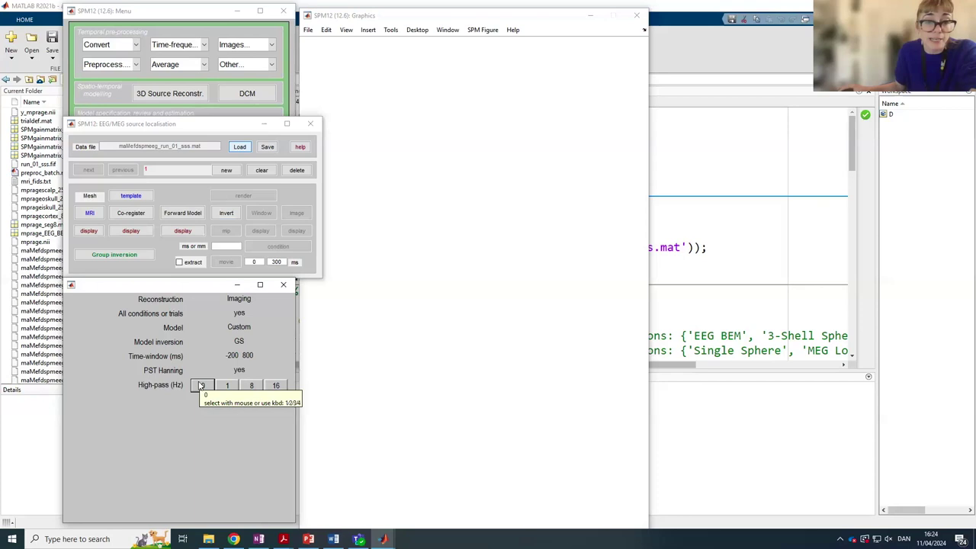
click(201, 385)
click(264, 397)
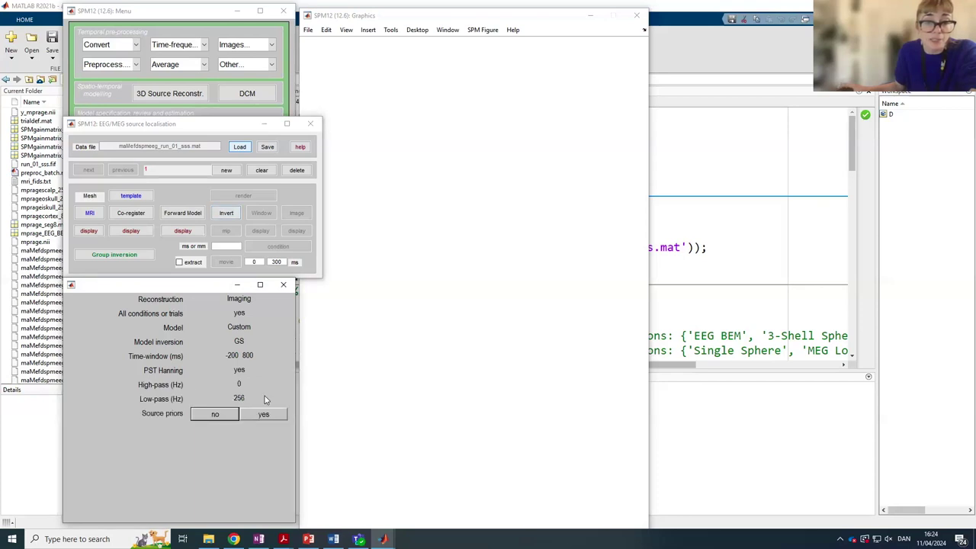
click(215, 416)
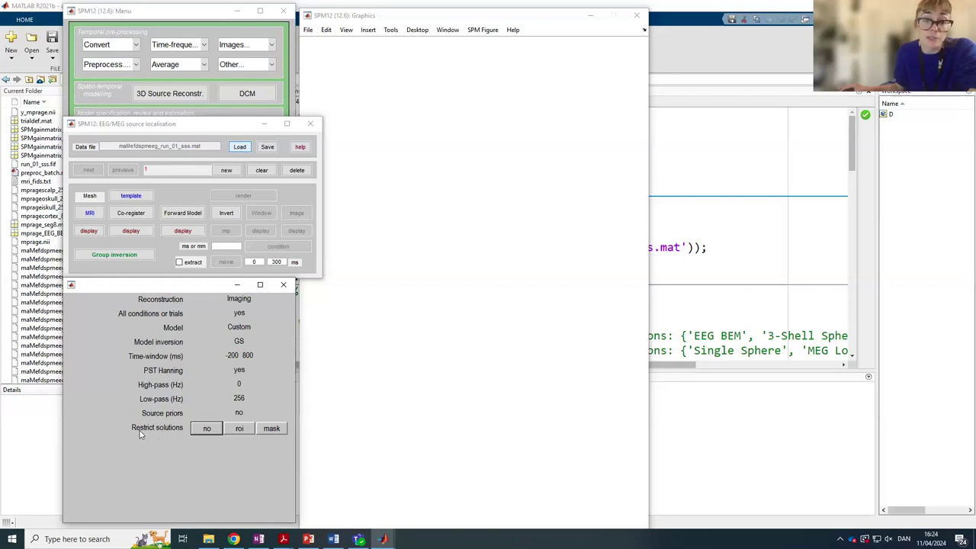
click(199, 429)
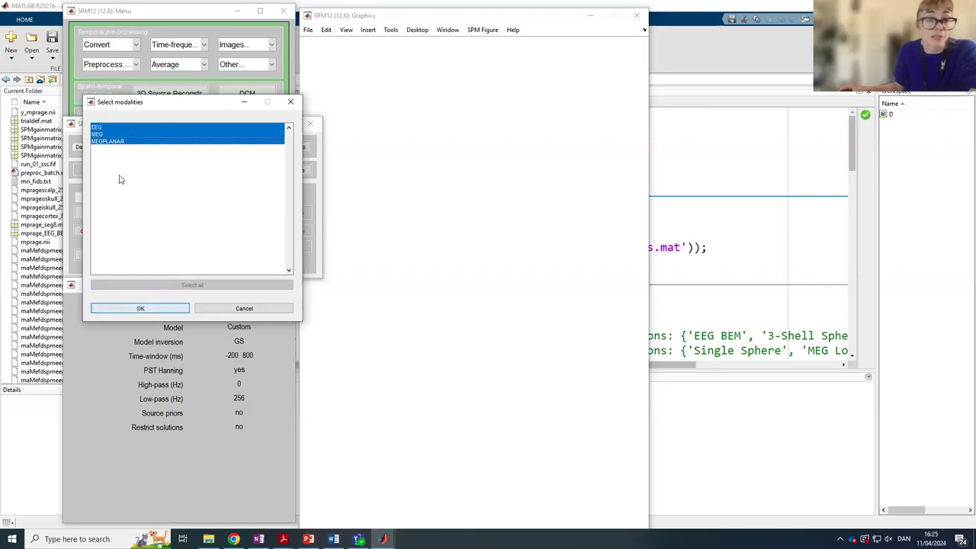
click(139, 308)
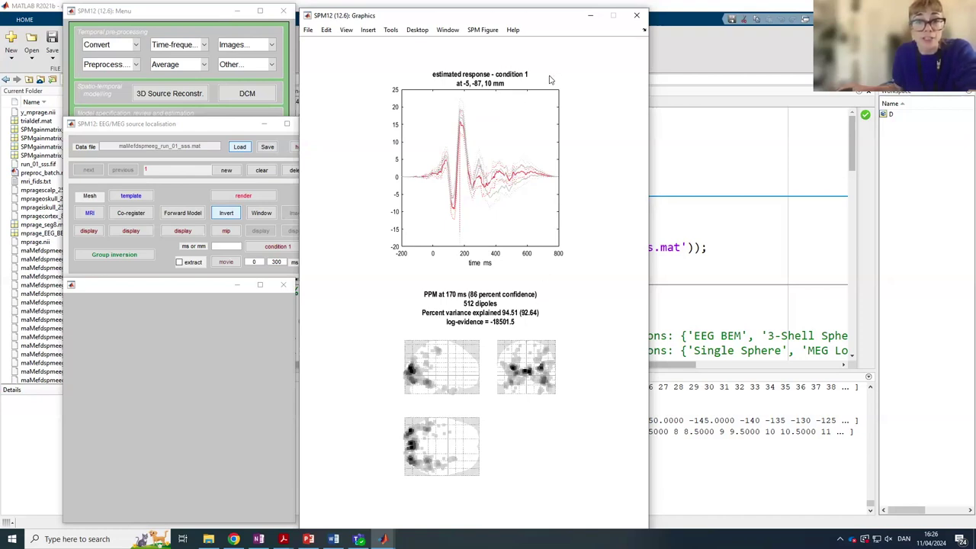
Display the maximum intensity projections and estimated responses for condition 2 and condition 3
click(258, 251)
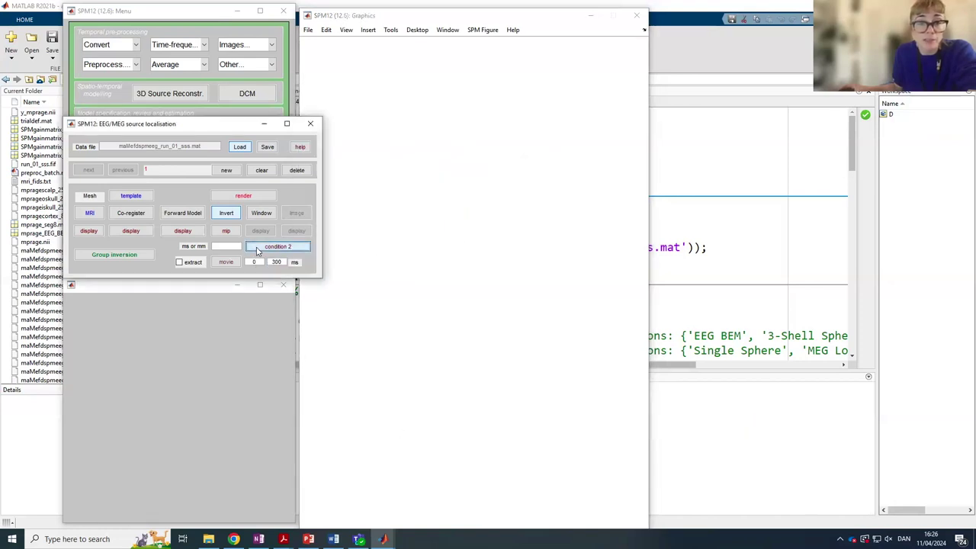
click(225, 232)
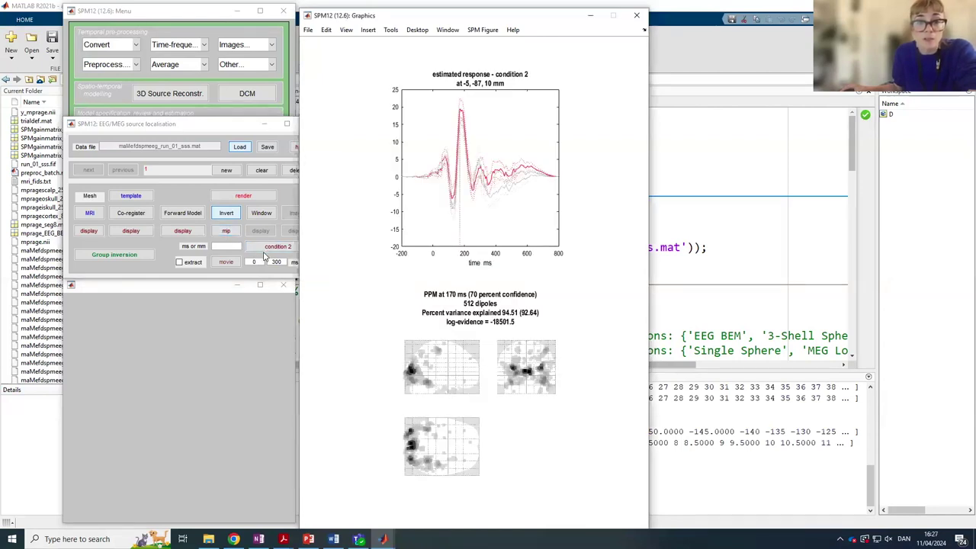
click(258, 247)
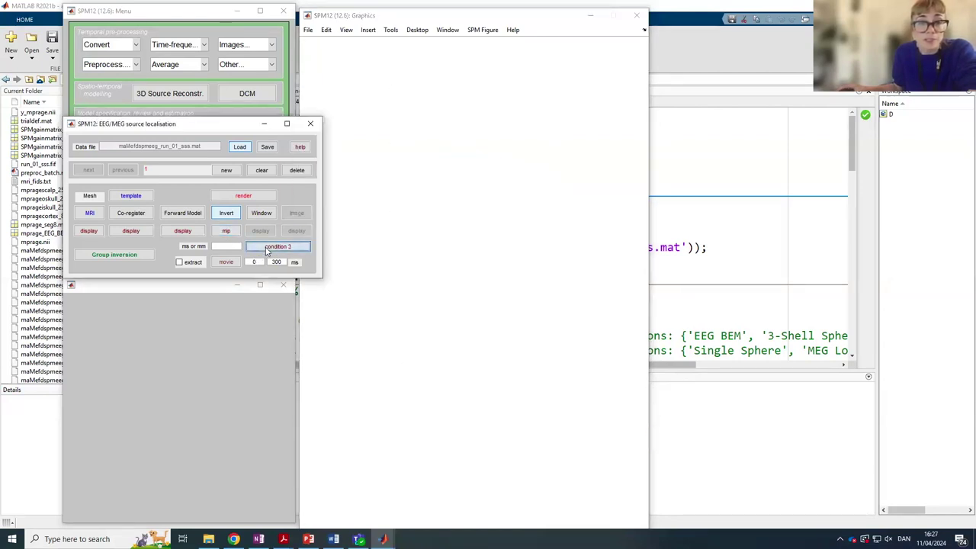
click(227, 231)
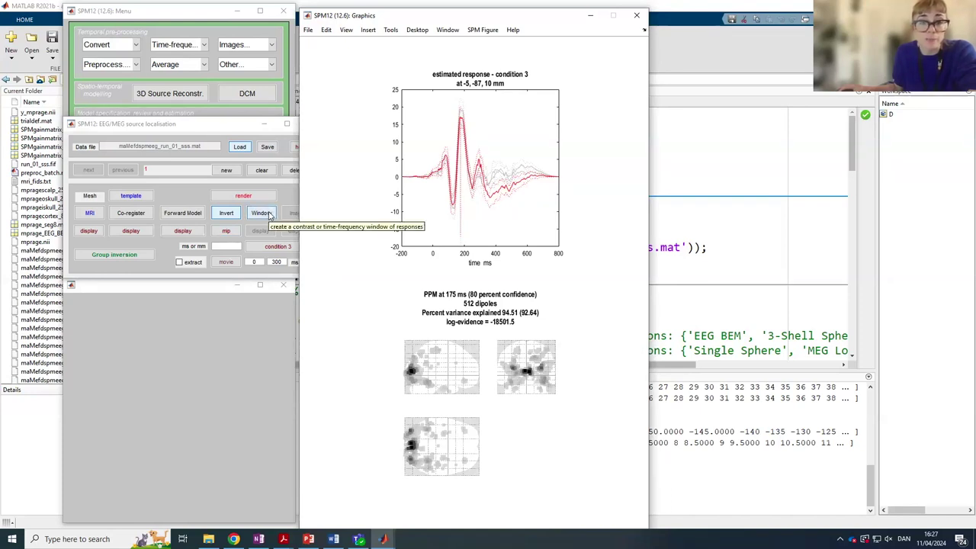
Compute the windowed contrast for condition 3 over 100 to 250 ms and a 10 to 20 Hz frequency band
click(260, 214)
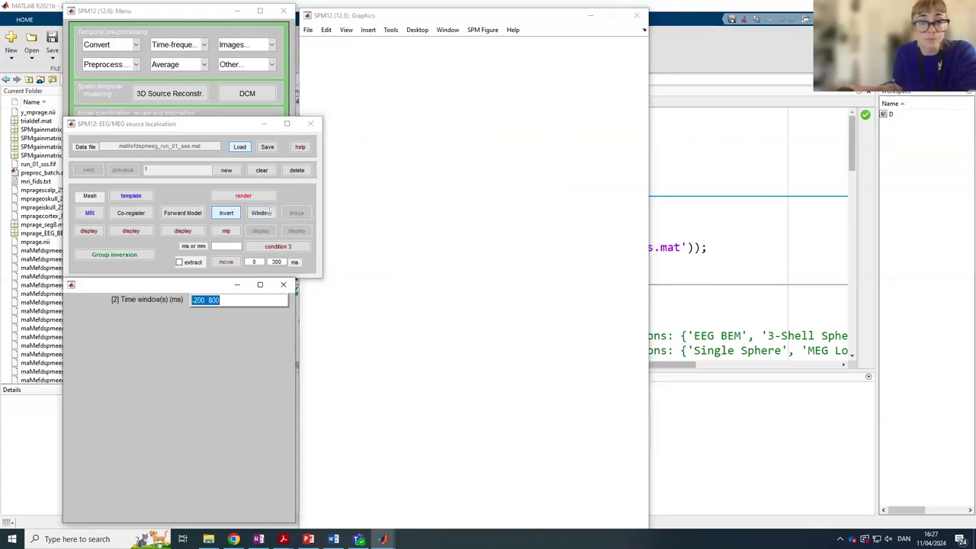
click(245, 302)
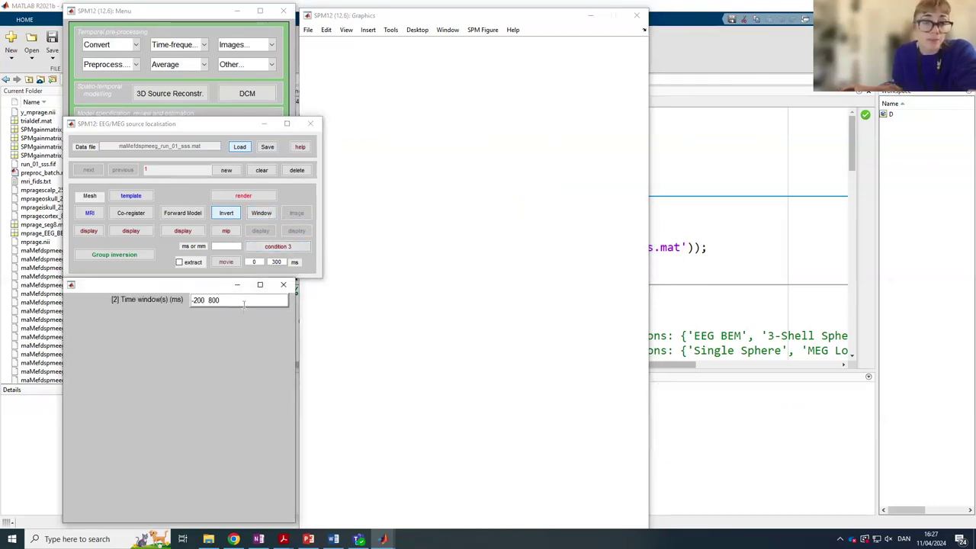
drag(224, 300, 177, 299)
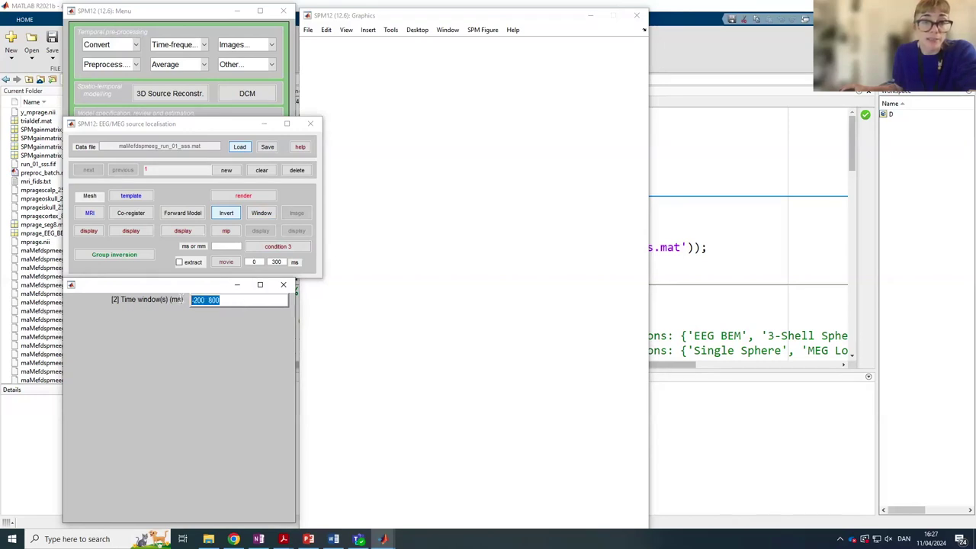
text(100 250)
key(Return)
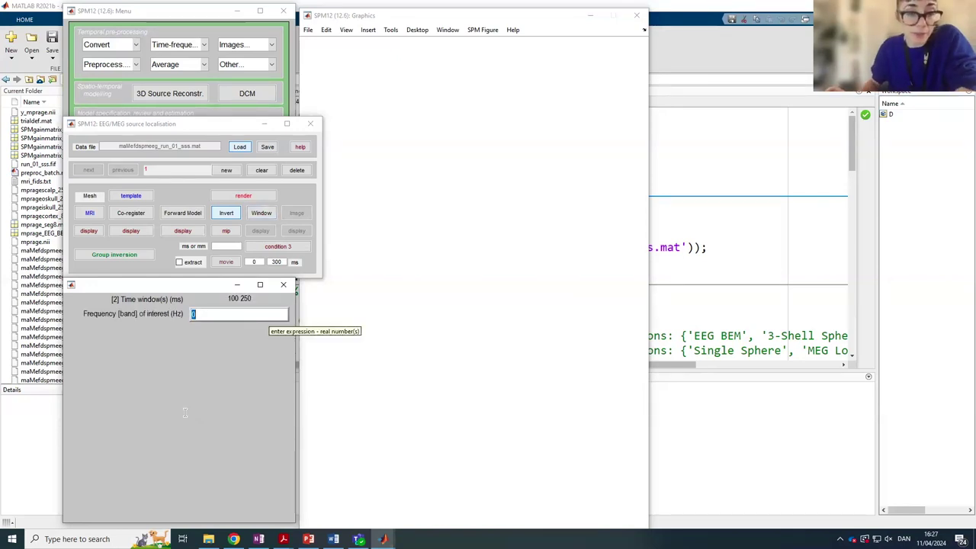
text(10 20)
key(Return)
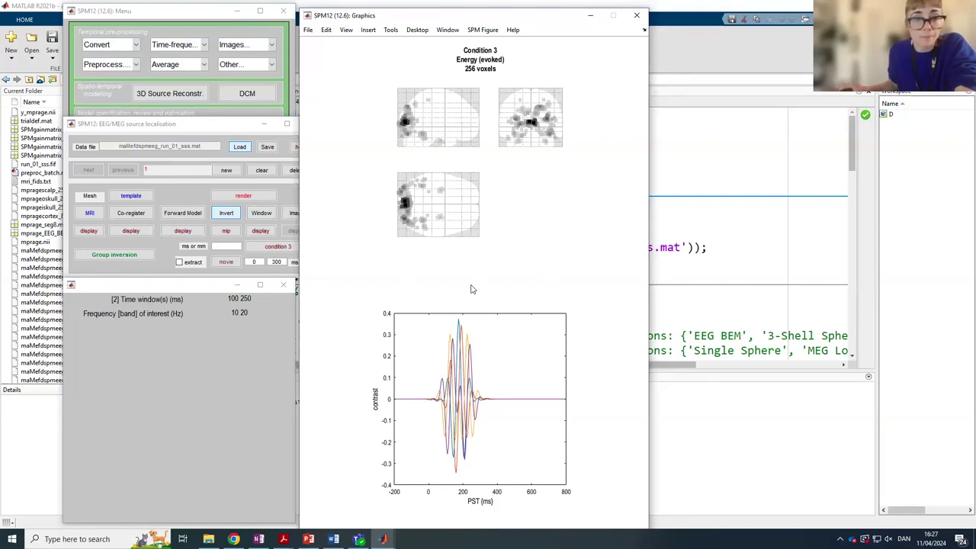
Export the windowed source results in image format and centre the slice view on the occipital activation
drag(341, 20, 407, 13)
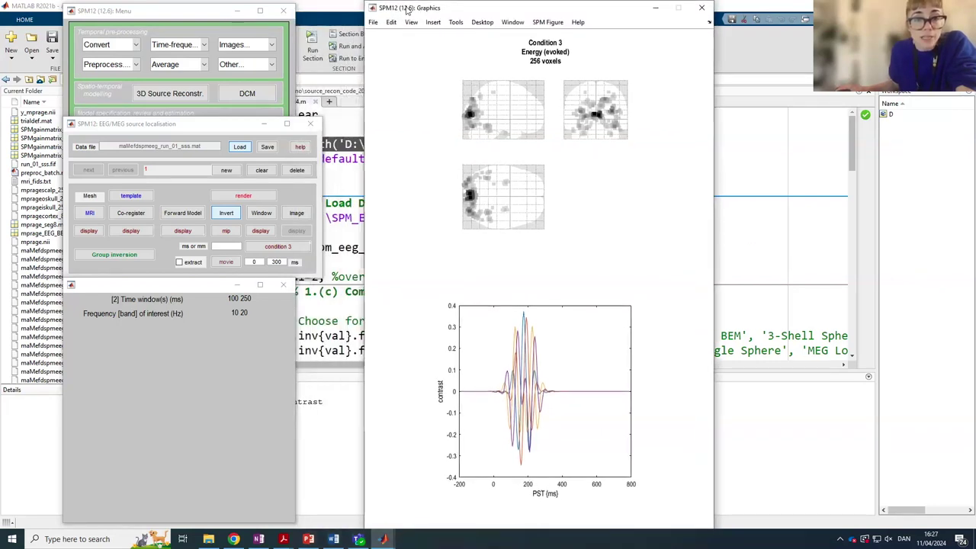
click(297, 214)
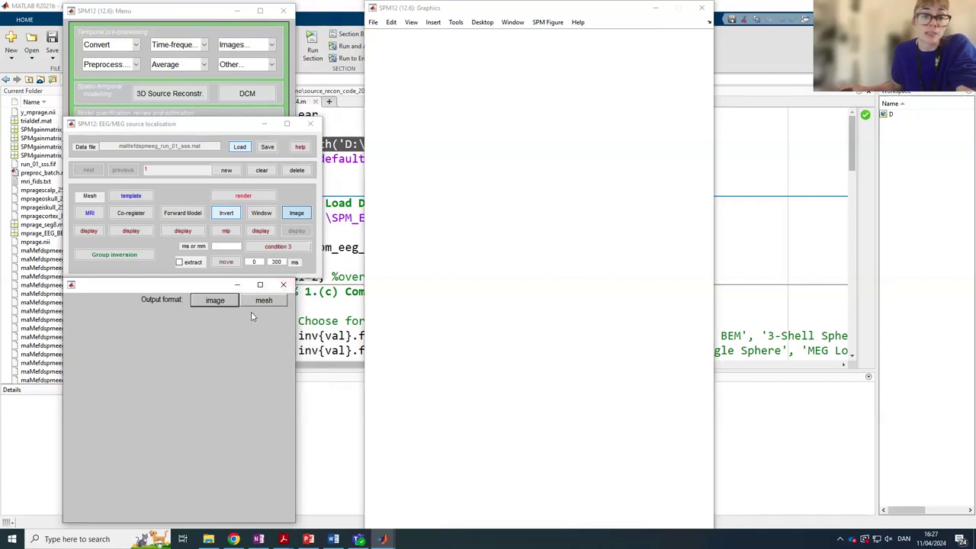
click(201, 305)
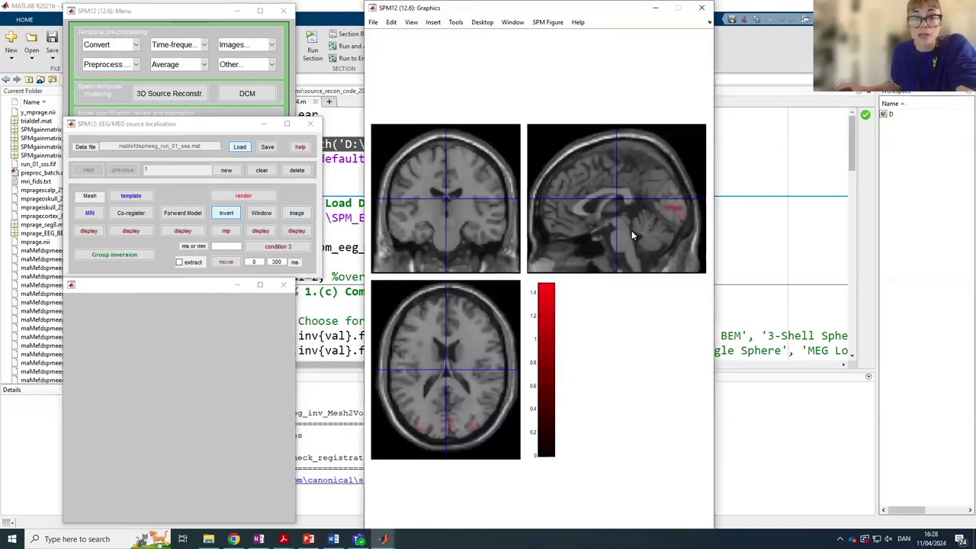
click(670, 213)
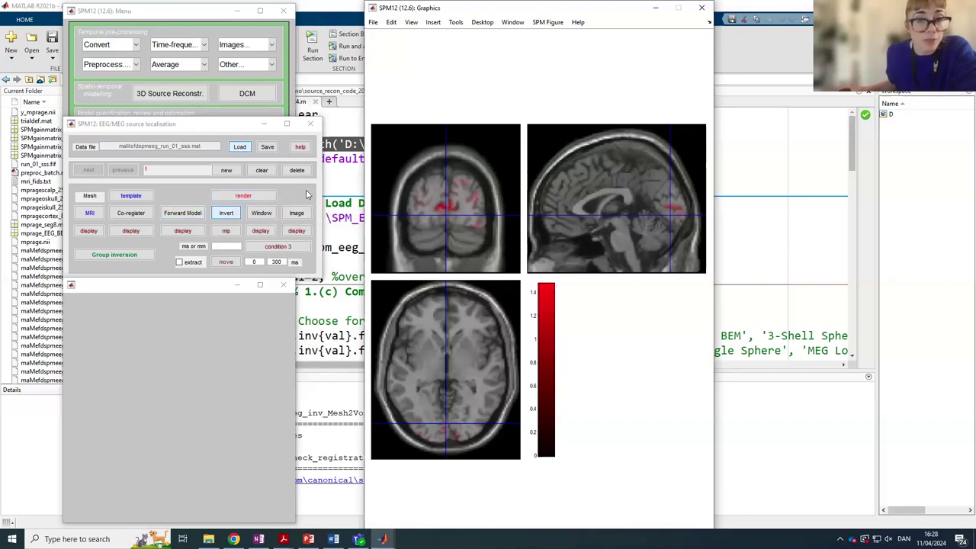
Render the condition 3 source reconstruction on the cortical mesh and play the source-space movie
click(237, 197)
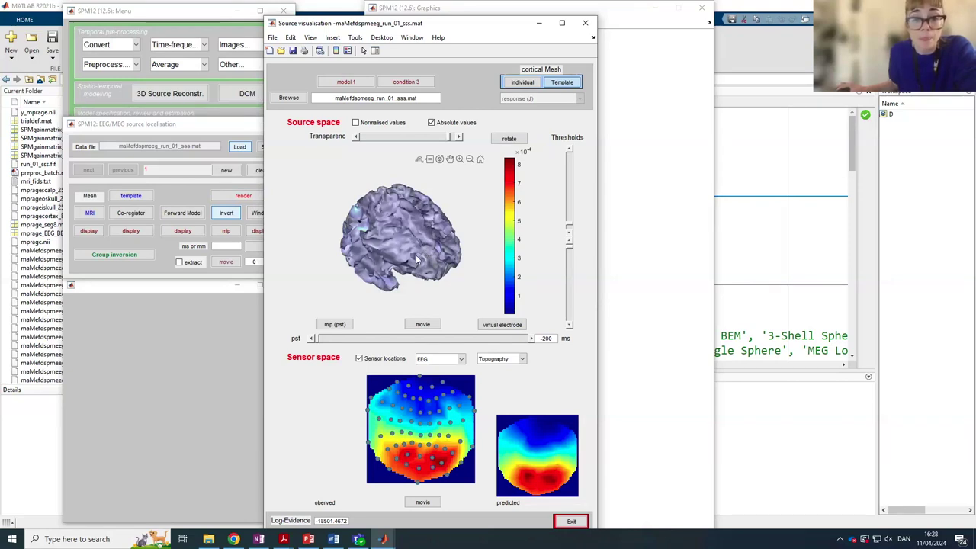
click(429, 326)
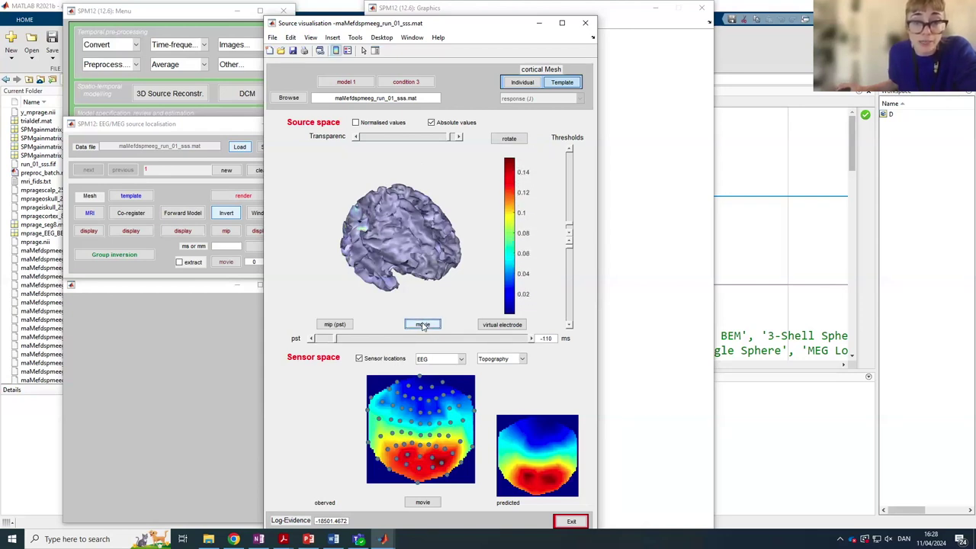
click(423, 326)
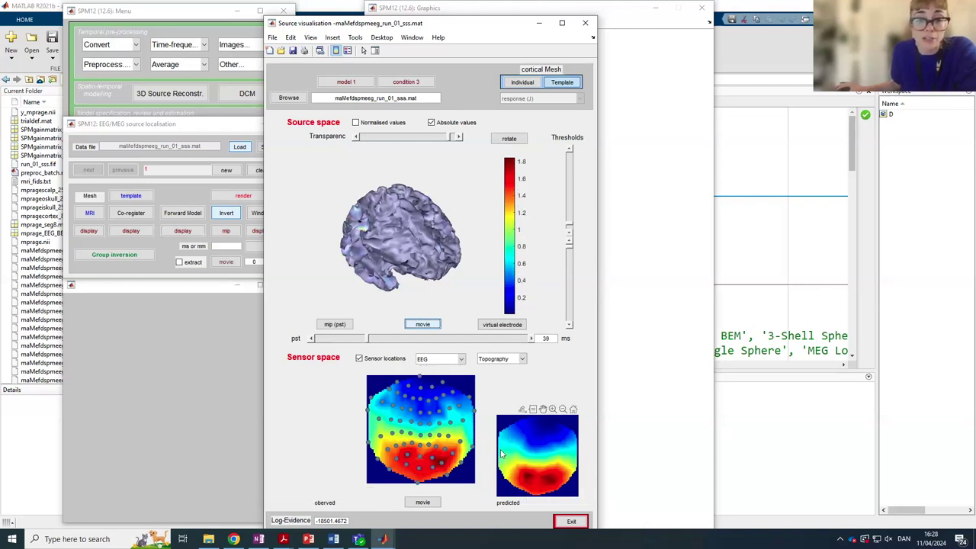
Switch the sensor-space topography to the MEG modality, then exit the source visualisation
click(461, 359)
click(442, 378)
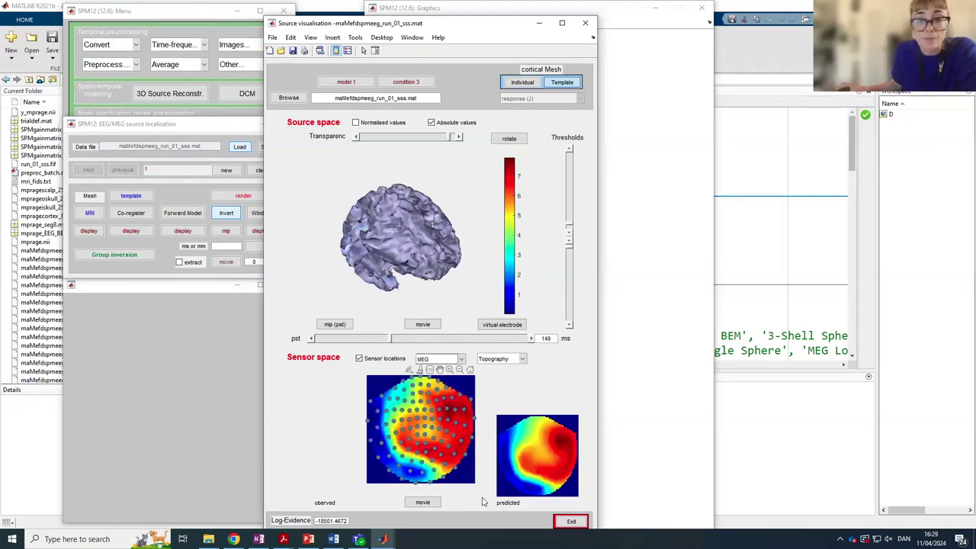
click(568, 522)
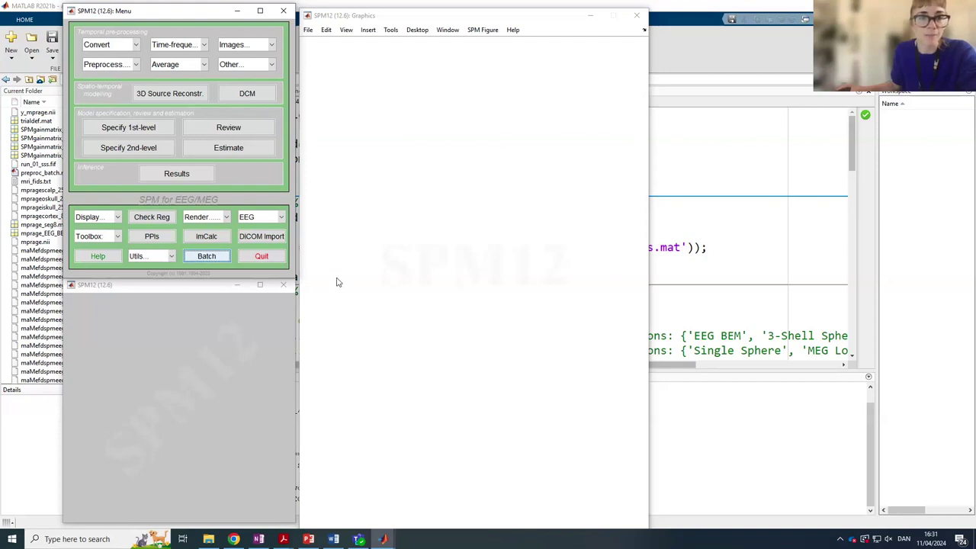
Open the batch editor and add a Head model specification module from the M/EEG source reconstruction tools
click(208, 257)
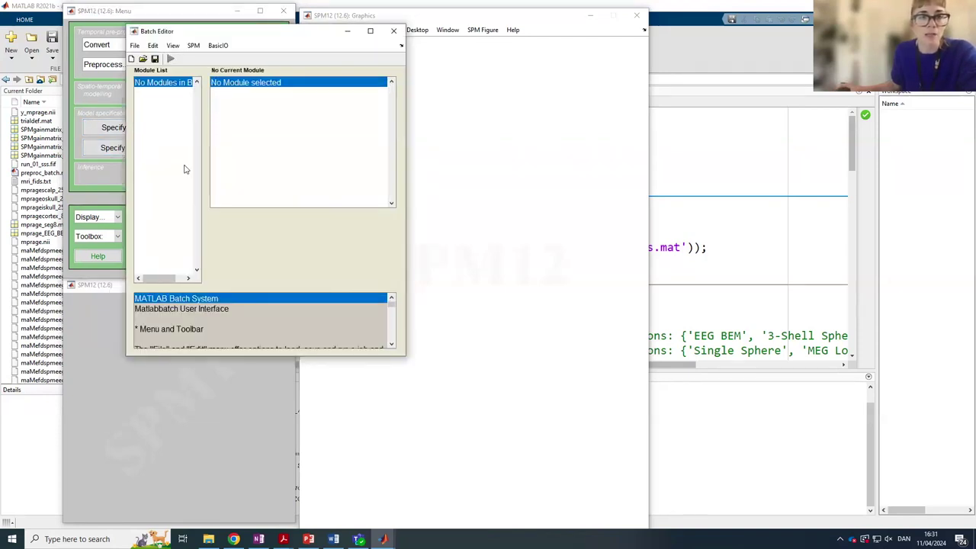
click(194, 47)
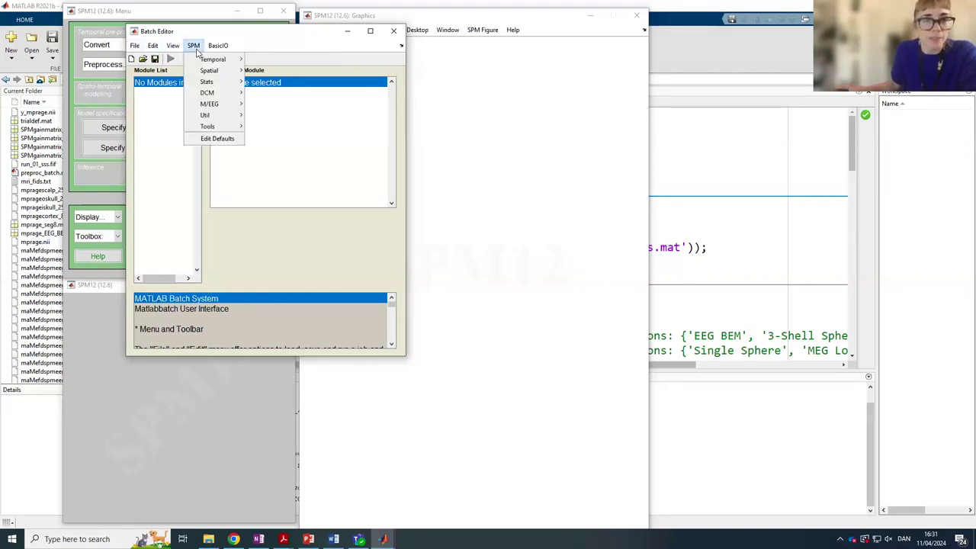
mouse_move(205, 105)
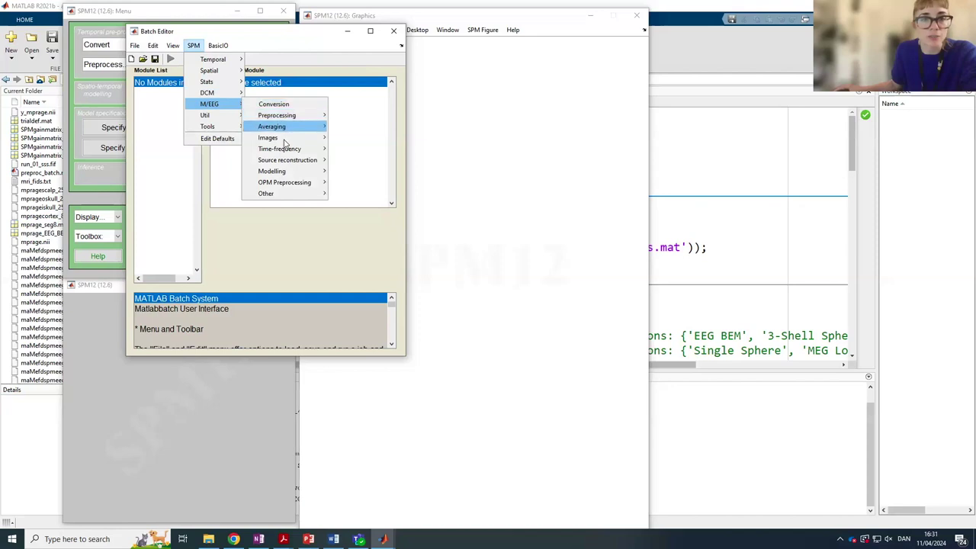
mouse_move(286, 161)
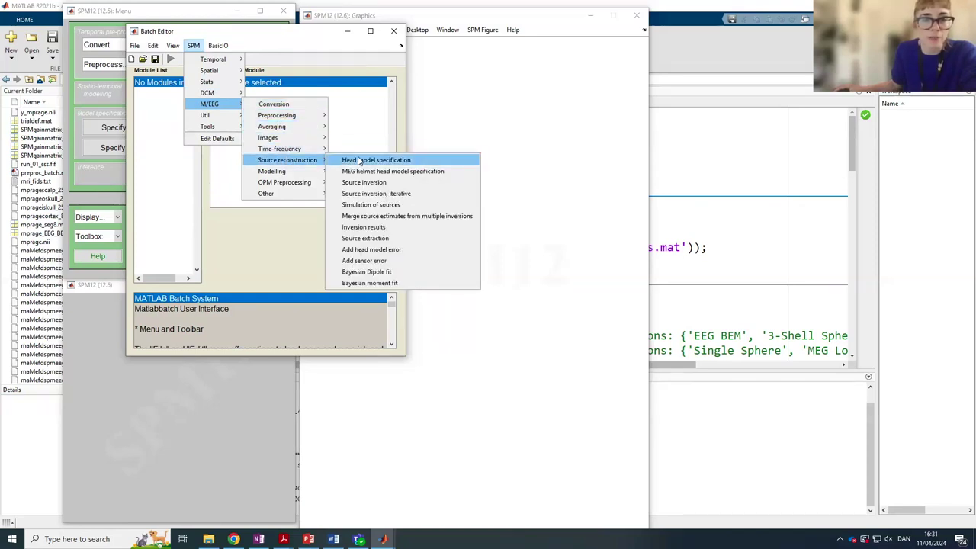
click(360, 161)
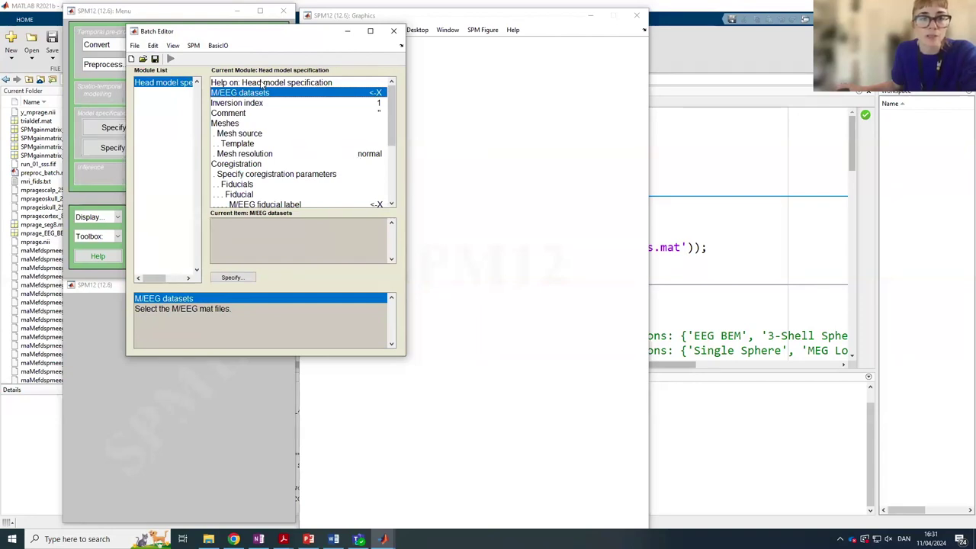
Assign maMefdspmeeg_run_01_sss.mat as the M/EEG dataset of the head model and set the inversion index to 2
double_click(267, 93)
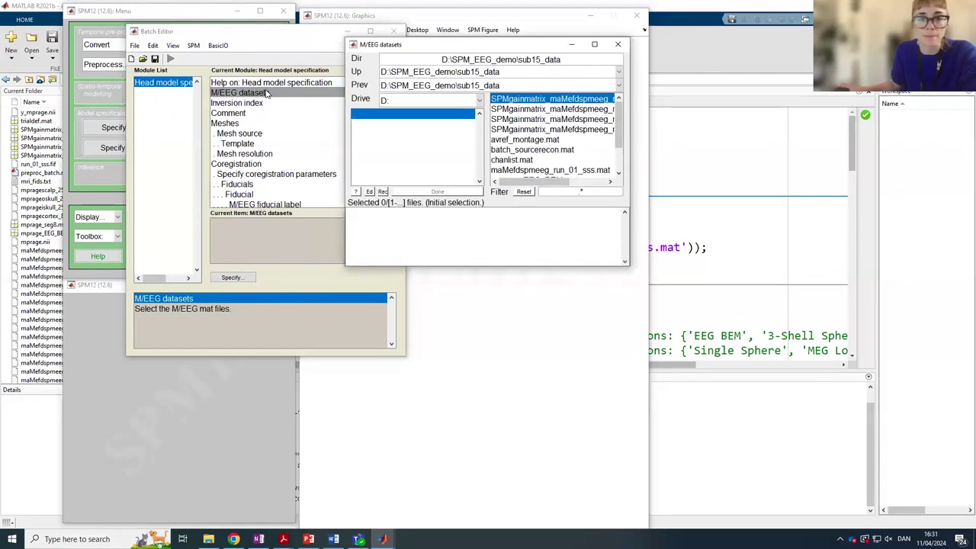
click(493, 171)
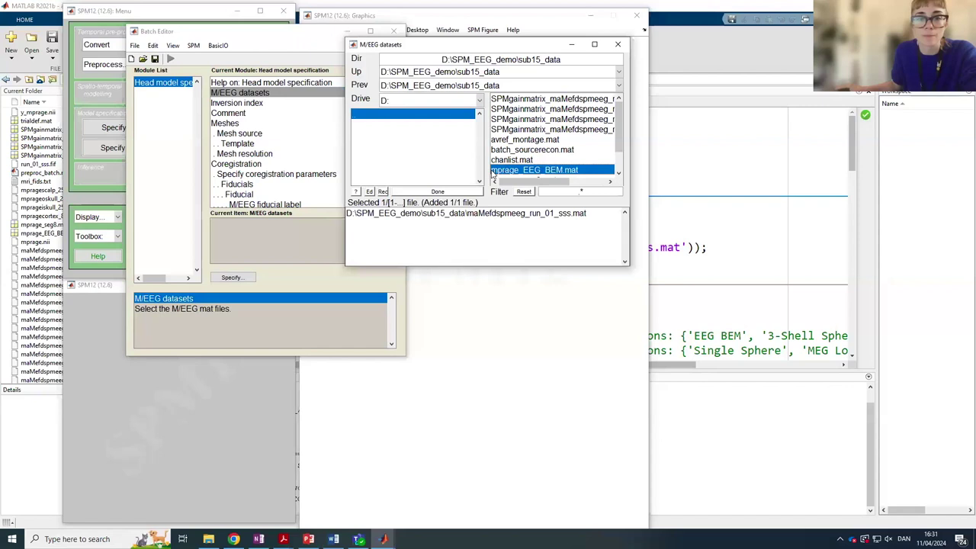
click(436, 192)
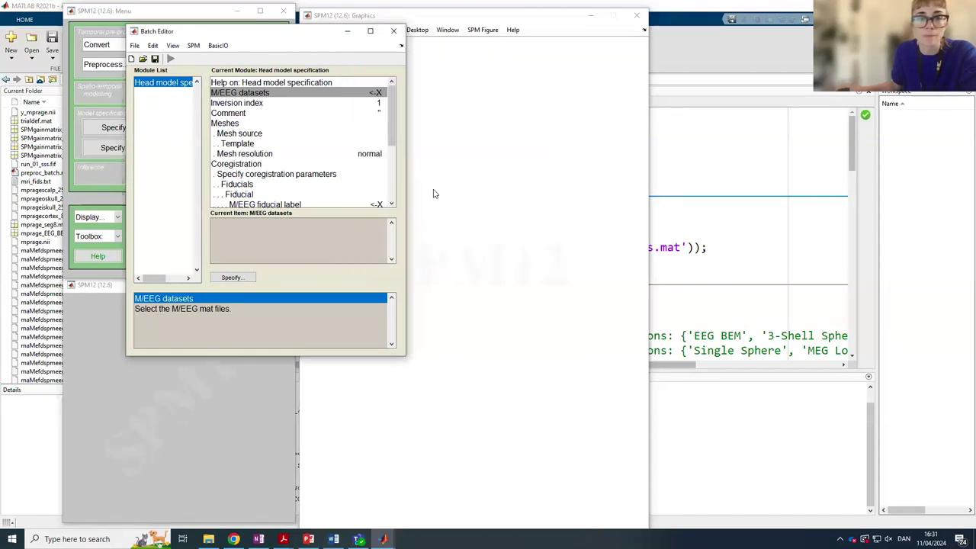
double_click(255, 104)
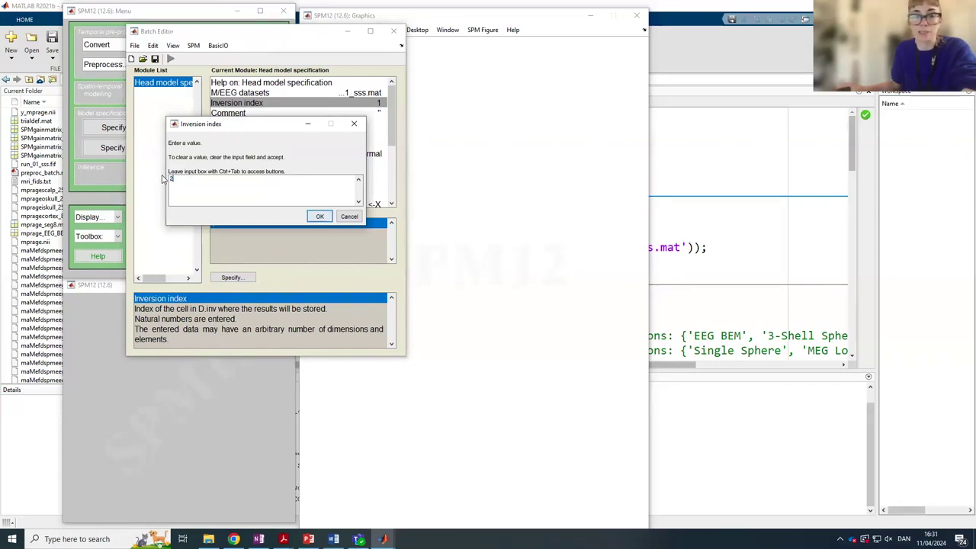
click(319, 217)
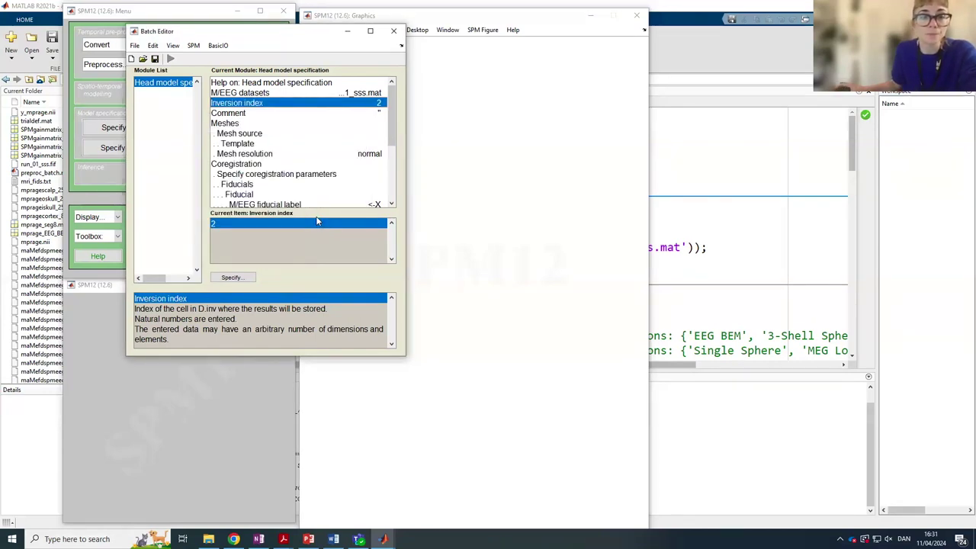
Set the mesh source to an individual structural image and choose mprage.nii,1 from the sub15_data folder
click(225, 124)
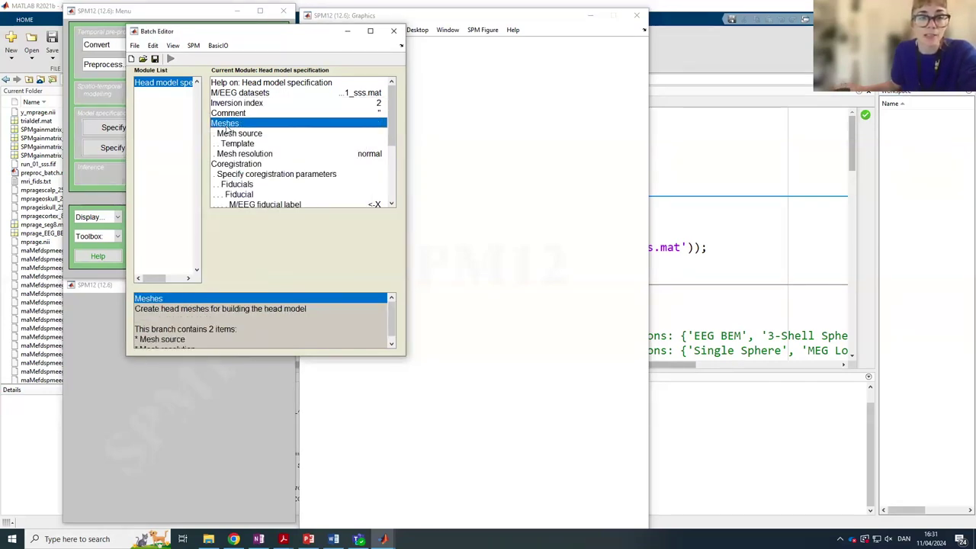
scroll(227, 127, down, 1)
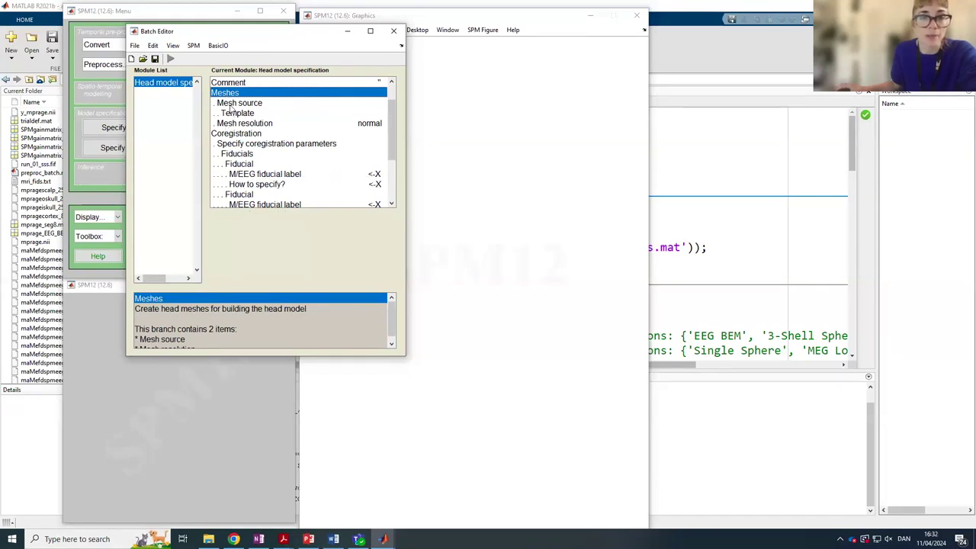
click(233, 104)
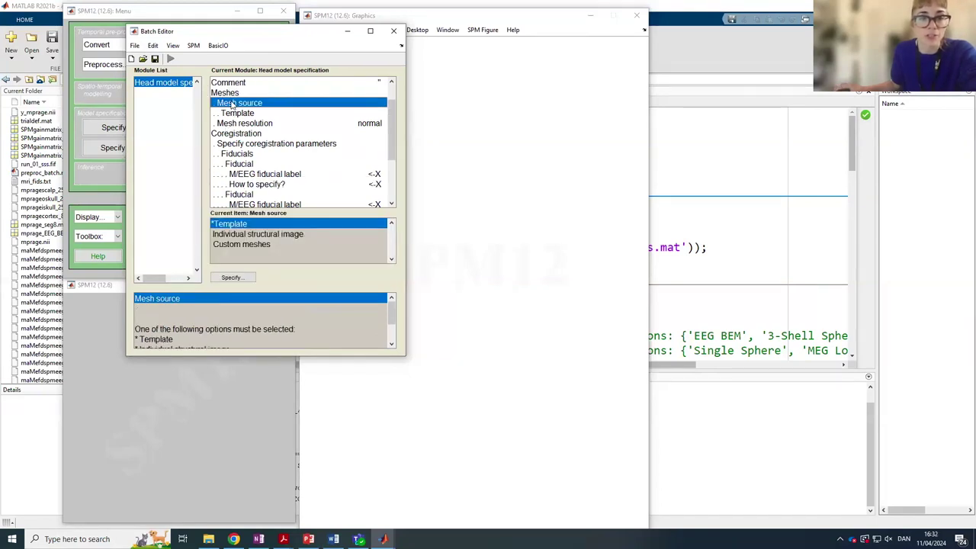
double_click(227, 236)
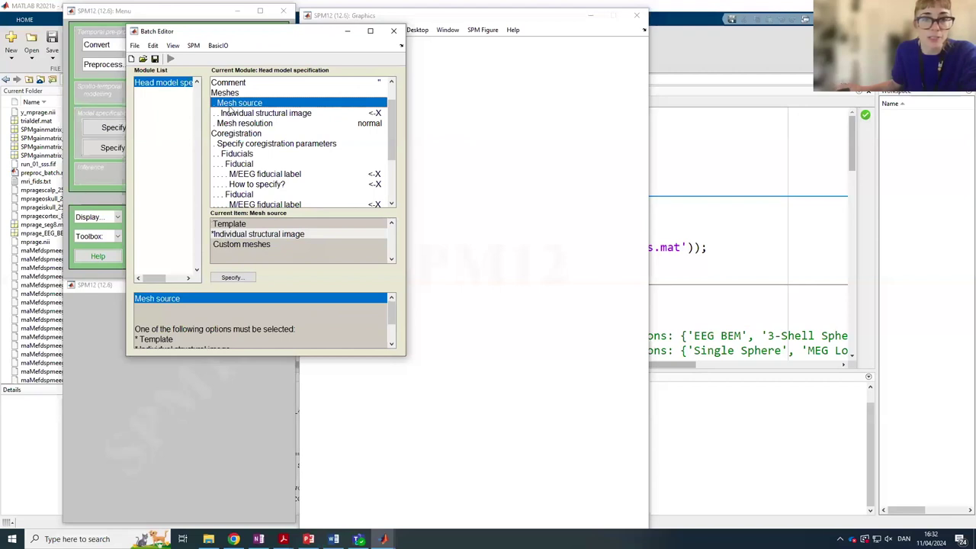
double_click(231, 113)
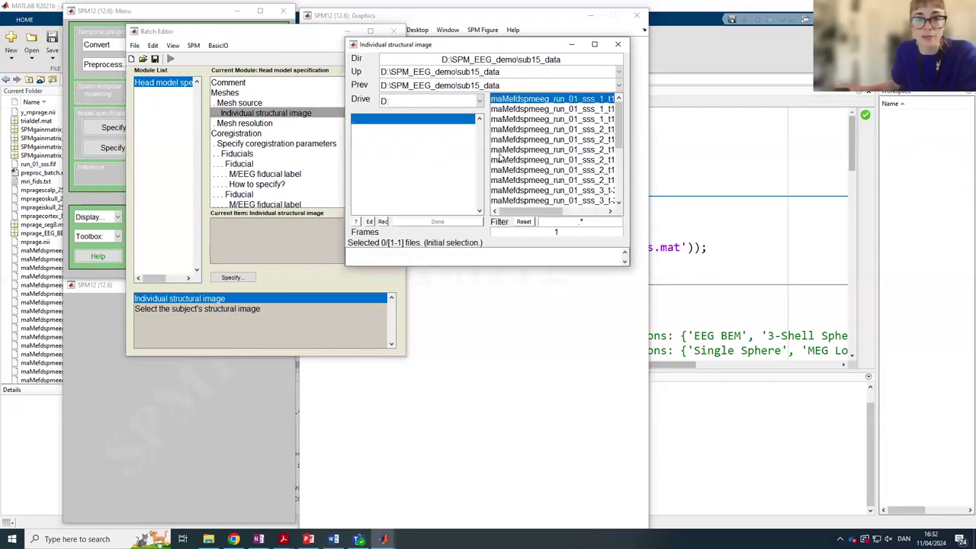
scroll(496, 162, down, 2)
click(503, 202)
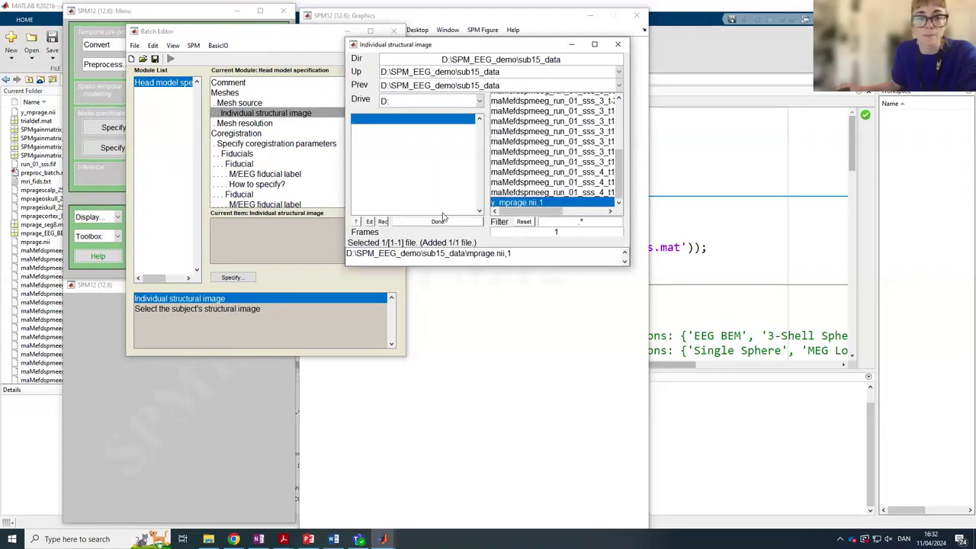
click(438, 222)
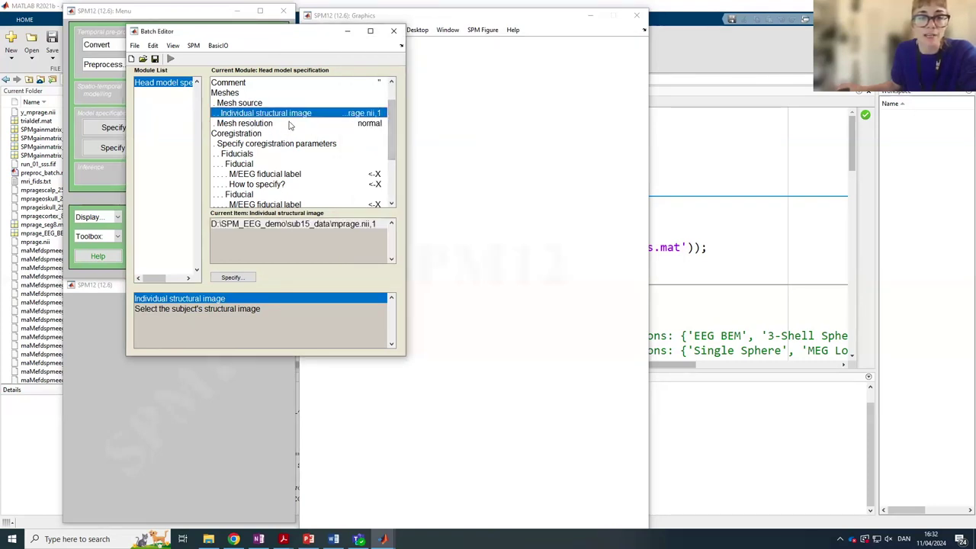
Label the first M/EEG fiducial Nasion and match it to nas from the predefined list
scroll(347, 142, down, 1)
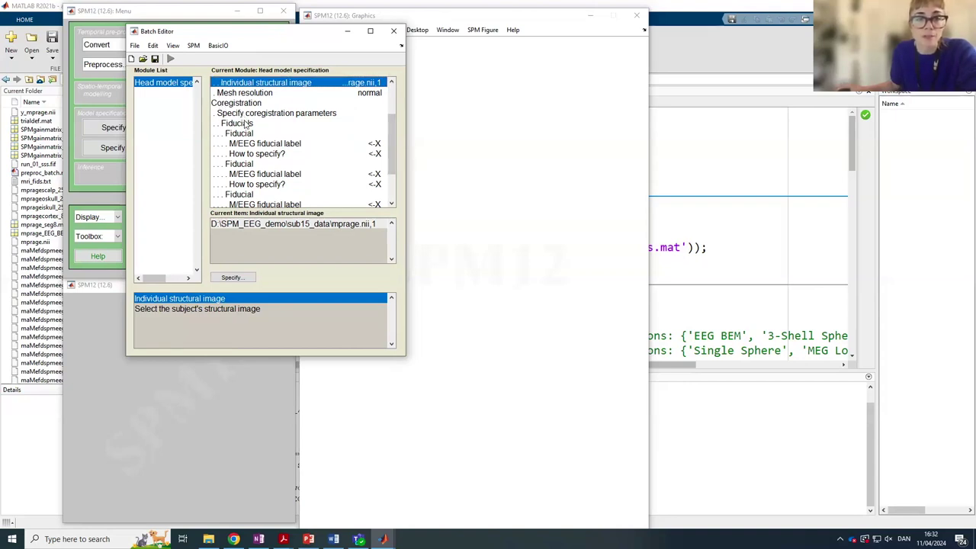
double_click(248, 144)
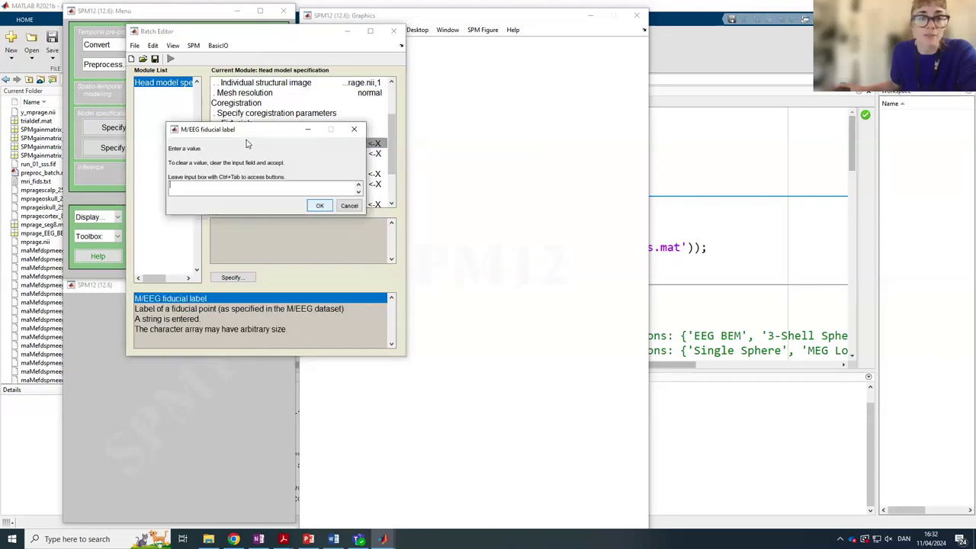
text(Nasion)
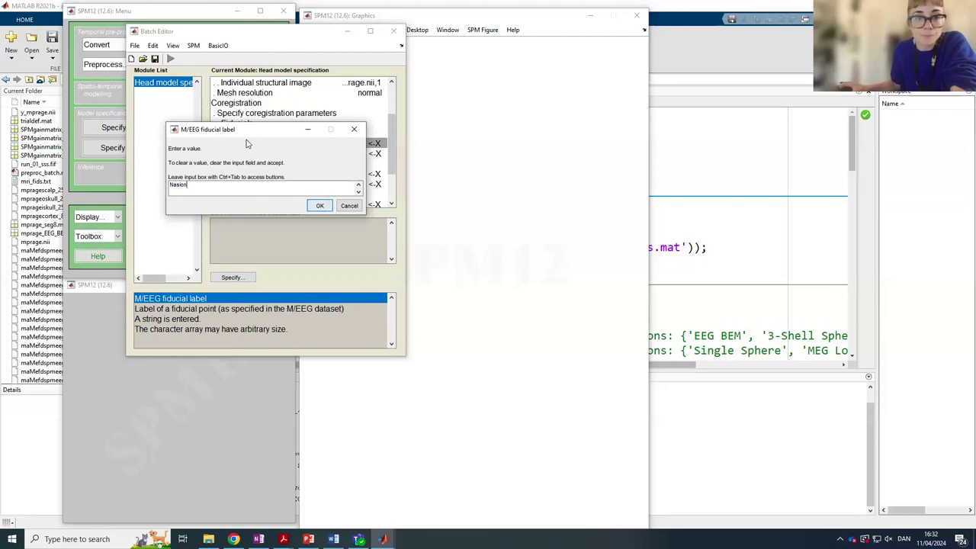
click(321, 206)
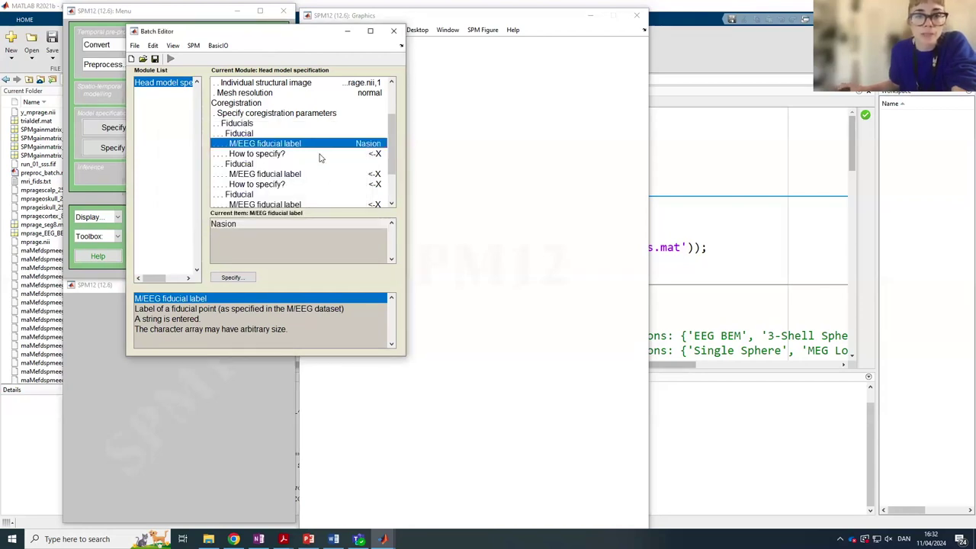
click(281, 154)
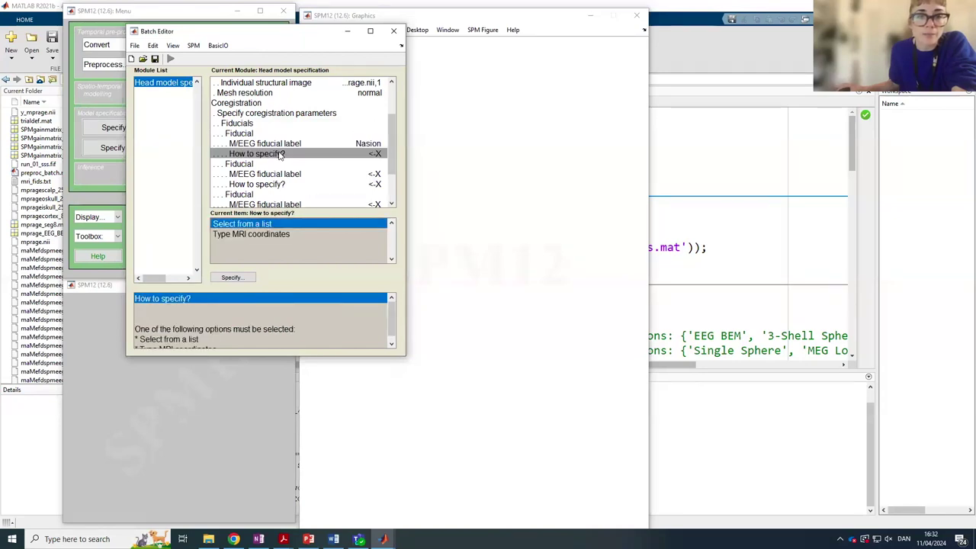
double_click(274, 226)
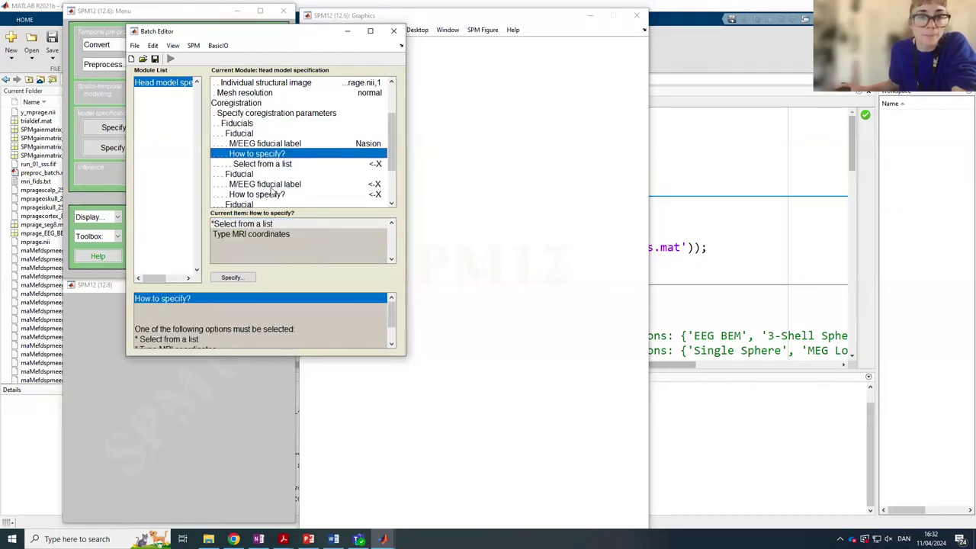
click(269, 165)
double_click(240, 225)
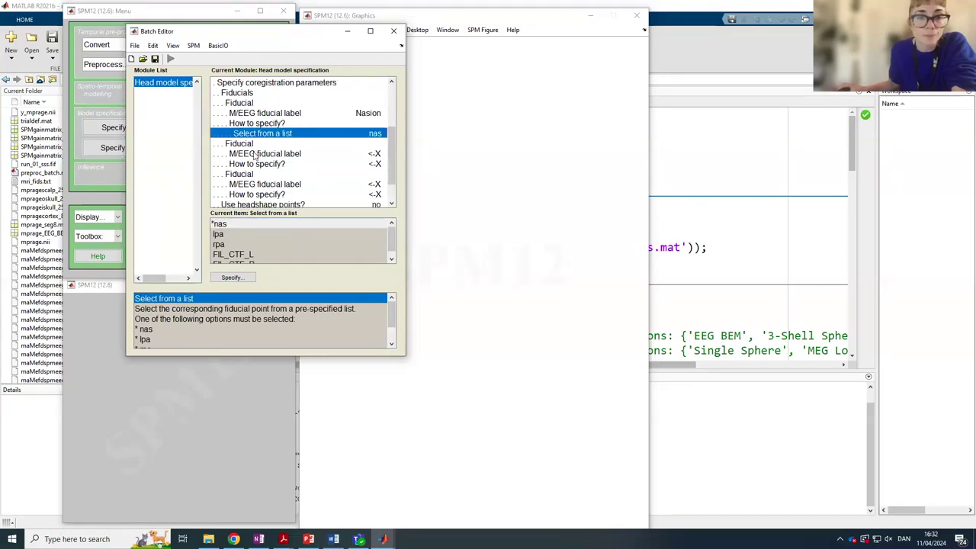
Label the second M/EEG fiducial RPA and match it to rpa from the predefined list
double_click(256, 155)
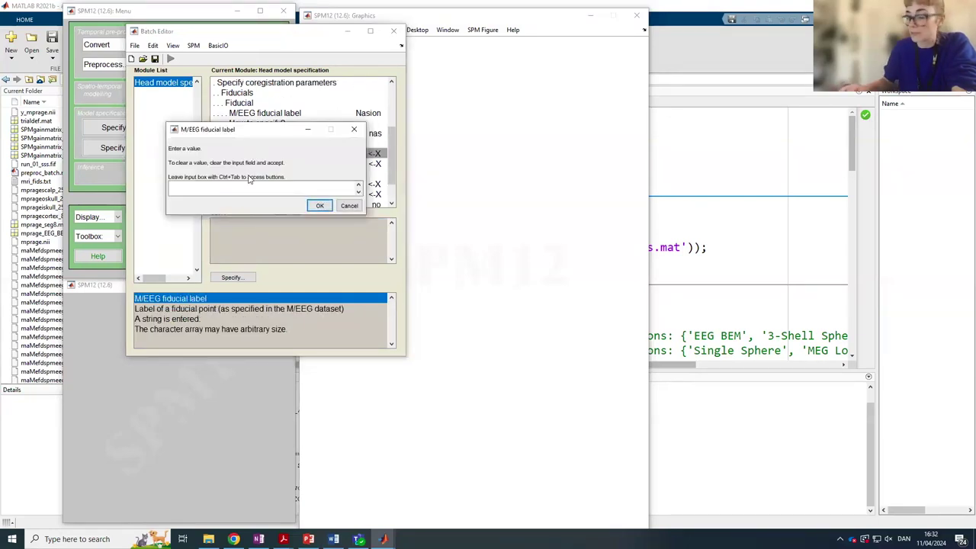
text(LPA)
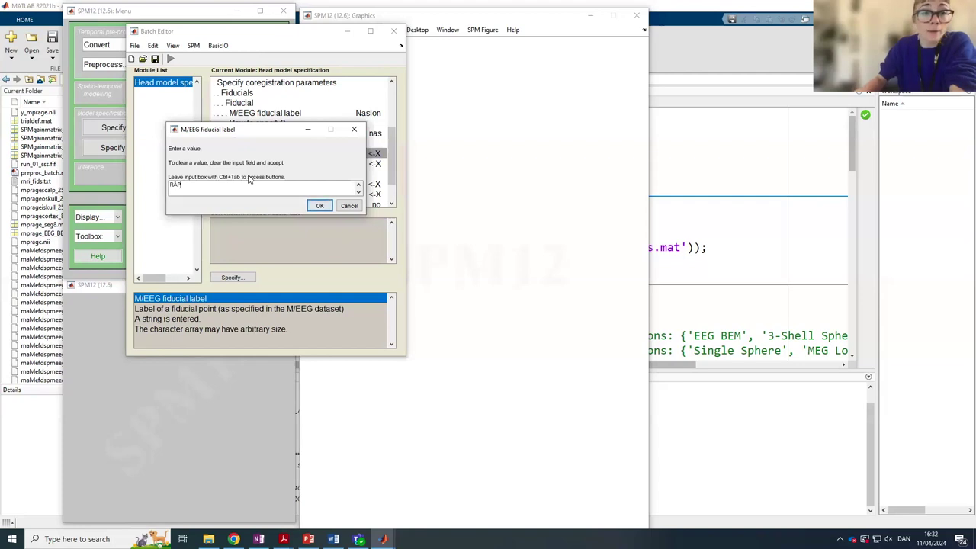
text(PA)
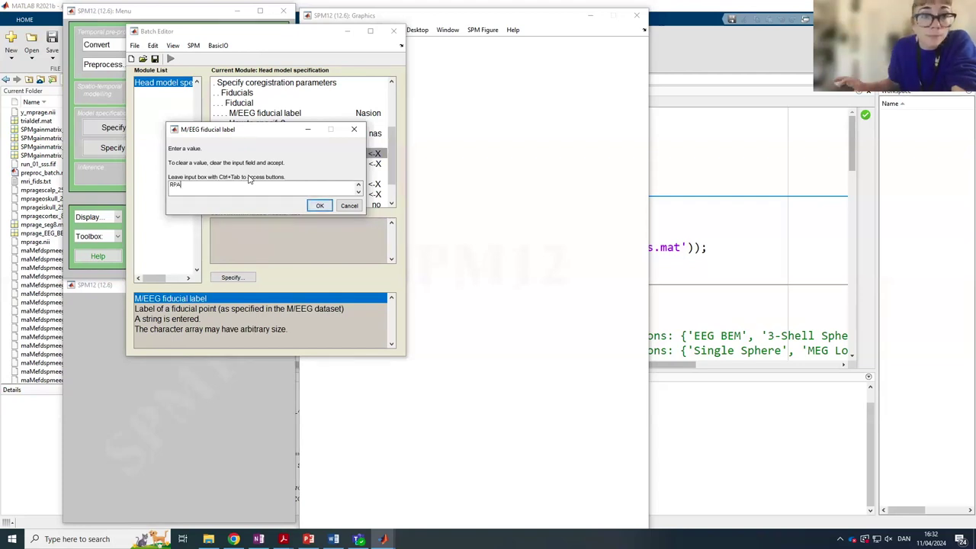
click(320, 205)
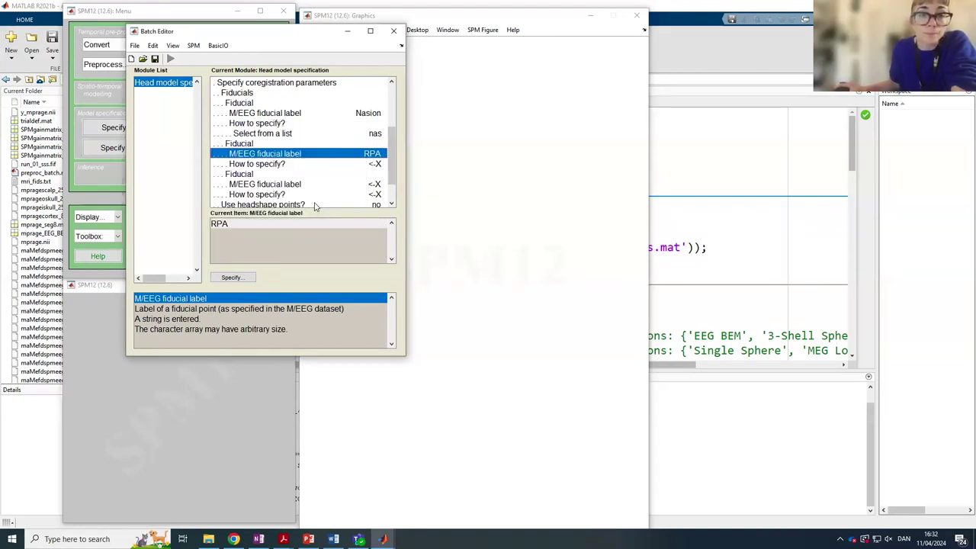
click(295, 165)
double_click(265, 227)
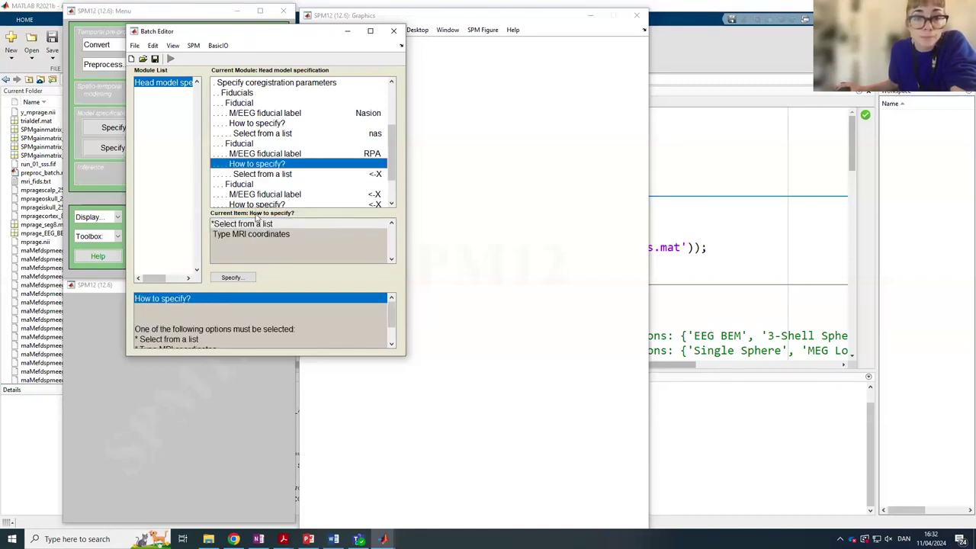
click(259, 175)
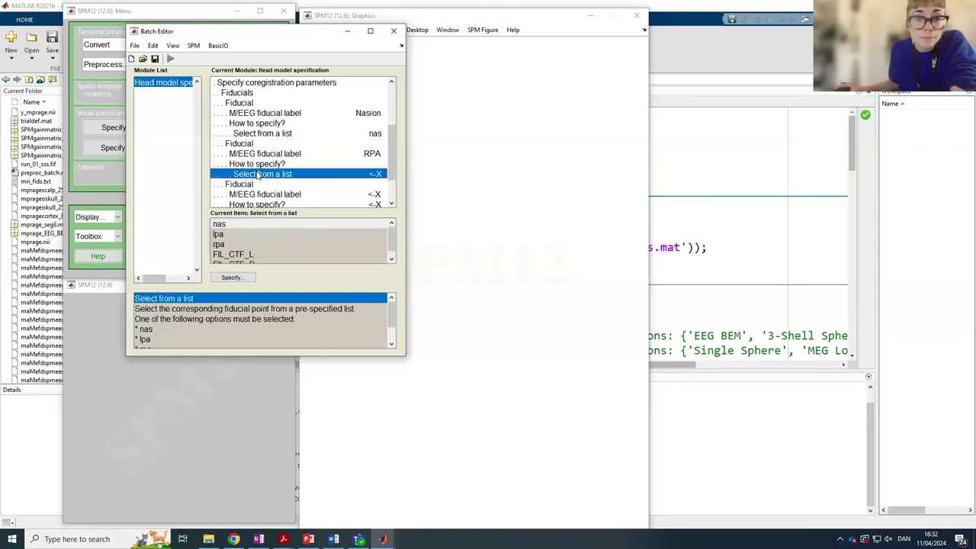
double_click(232, 244)
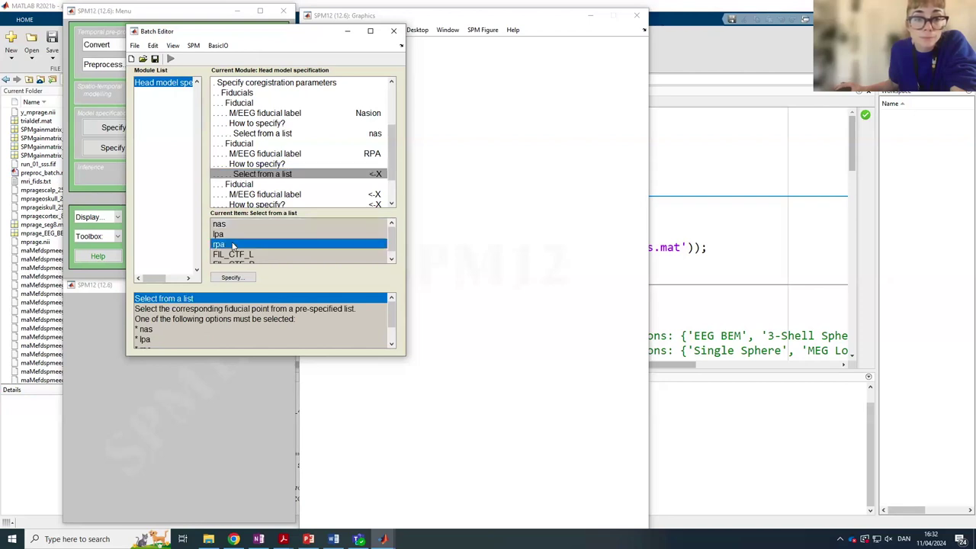
Label the third M/EEG fiducial LPA and match it to lpa from the predefined list
double_click(239, 194)
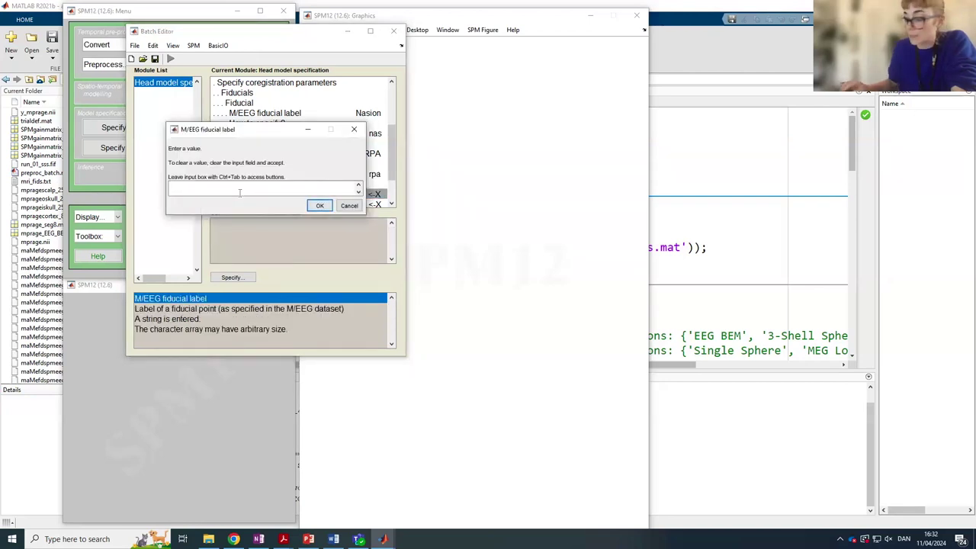
text(LPA)
click(320, 206)
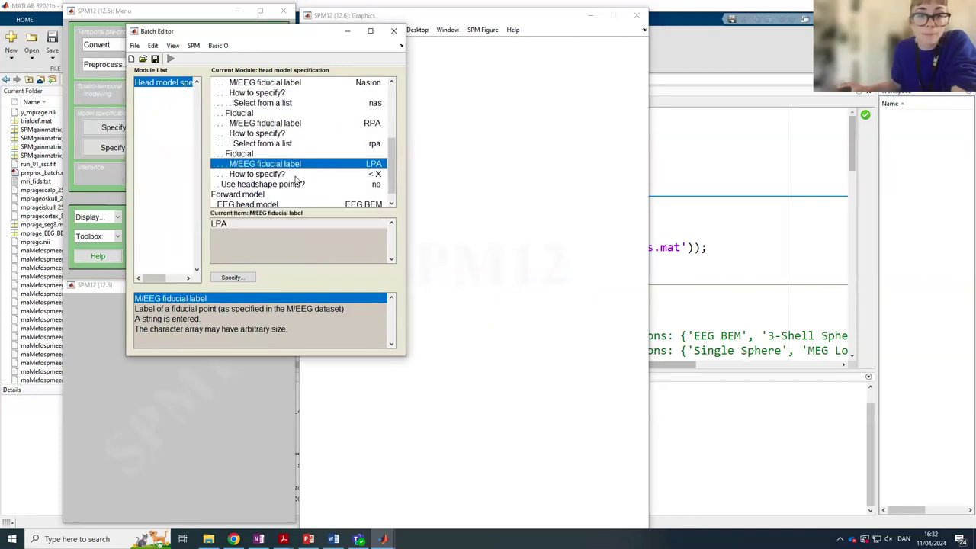
click(295, 177)
double_click(276, 224)
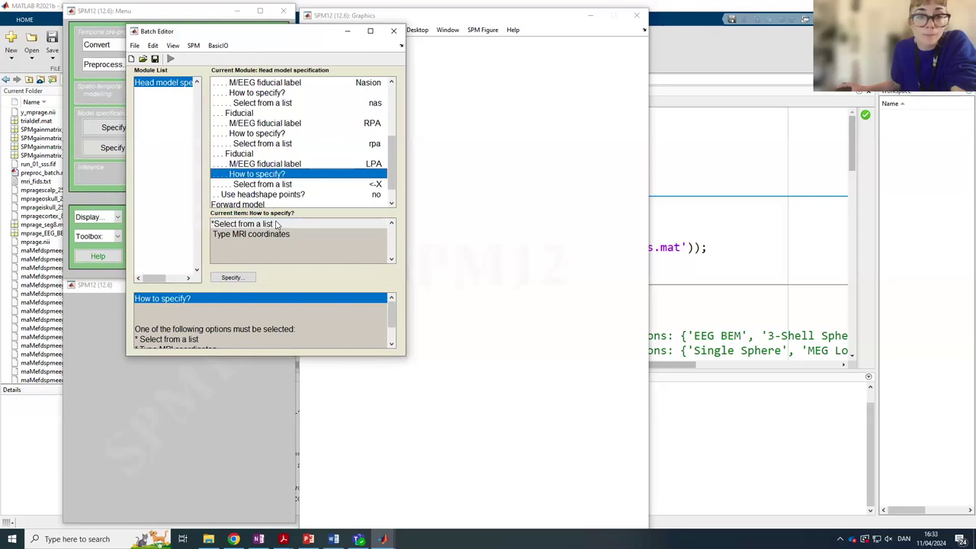
click(277, 185)
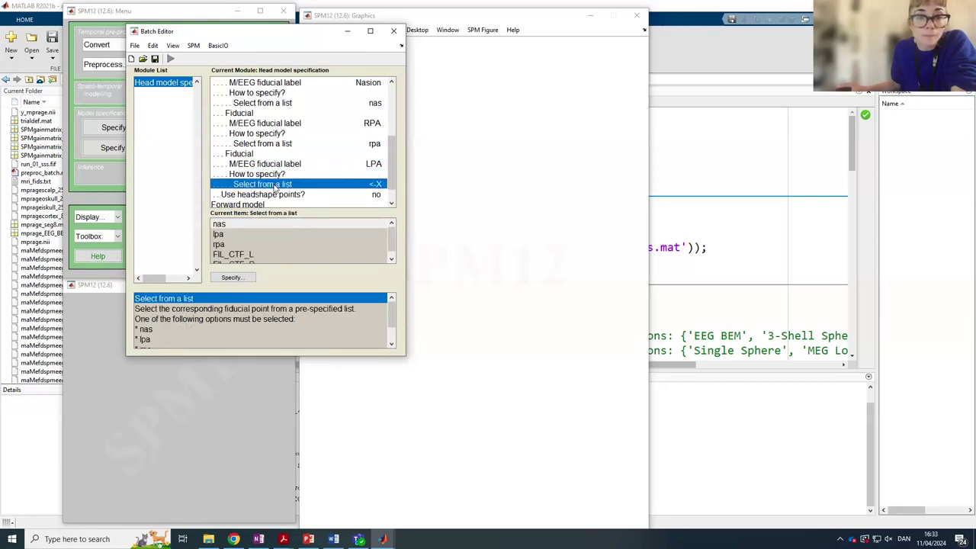
double_click(252, 235)
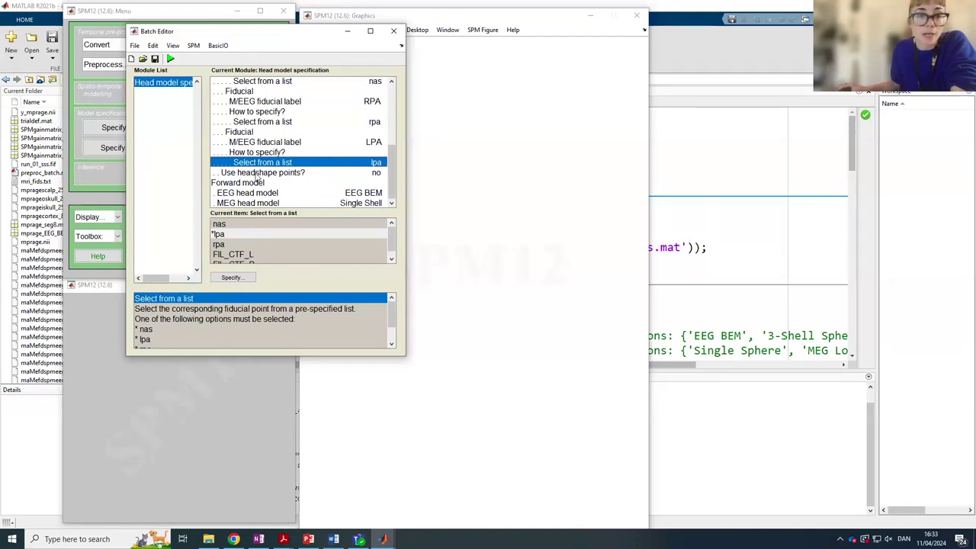
Enable the use of headshape points in the head model's coregistration parameters
click(259, 172)
click(224, 223)
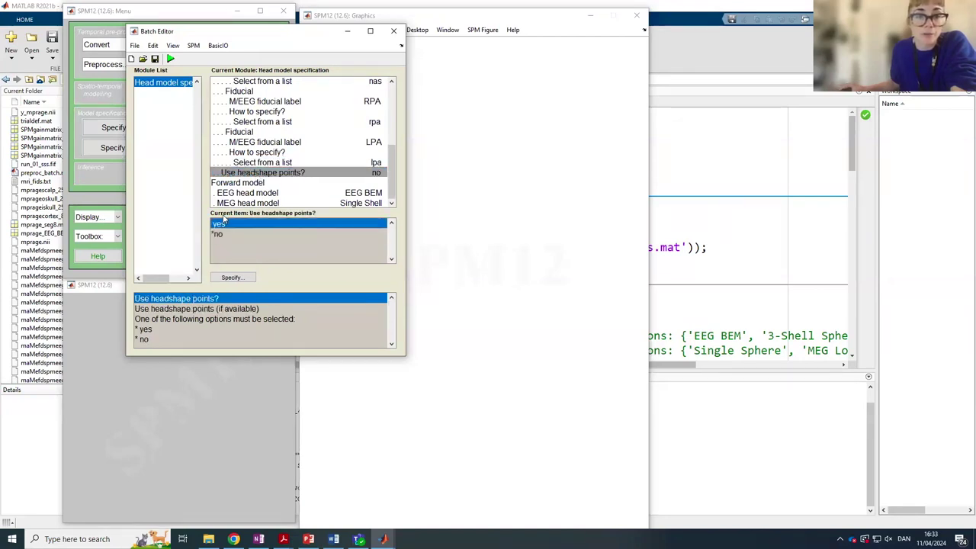
click(224, 222)
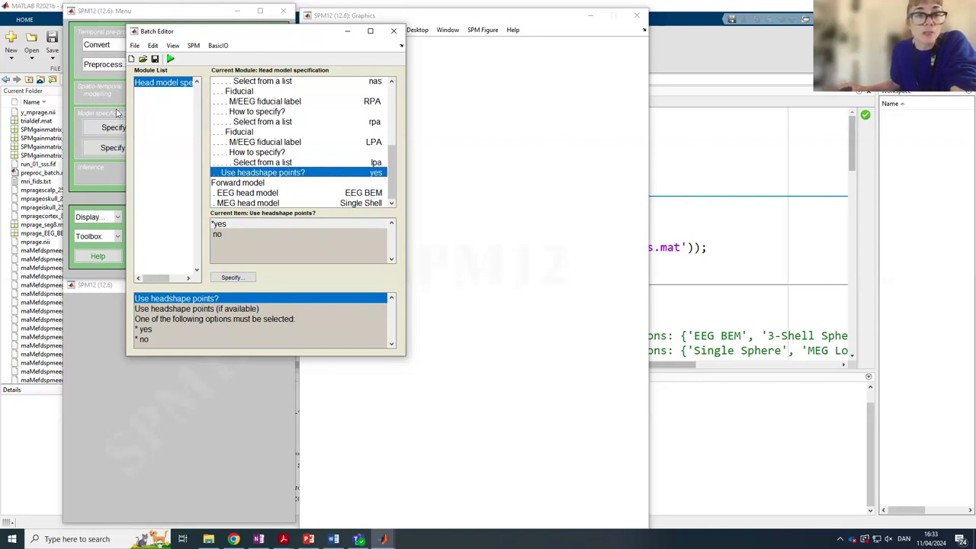
Add a Source inversion module and set its M/EEG datasets as a dependency on the Head model specification output
click(194, 47)
mouse_move(229, 105)
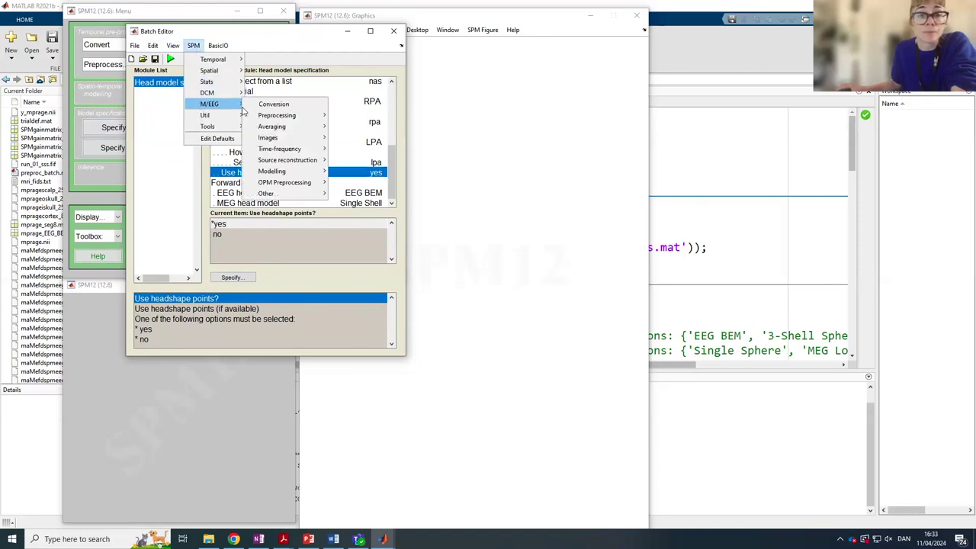
mouse_move(275, 162)
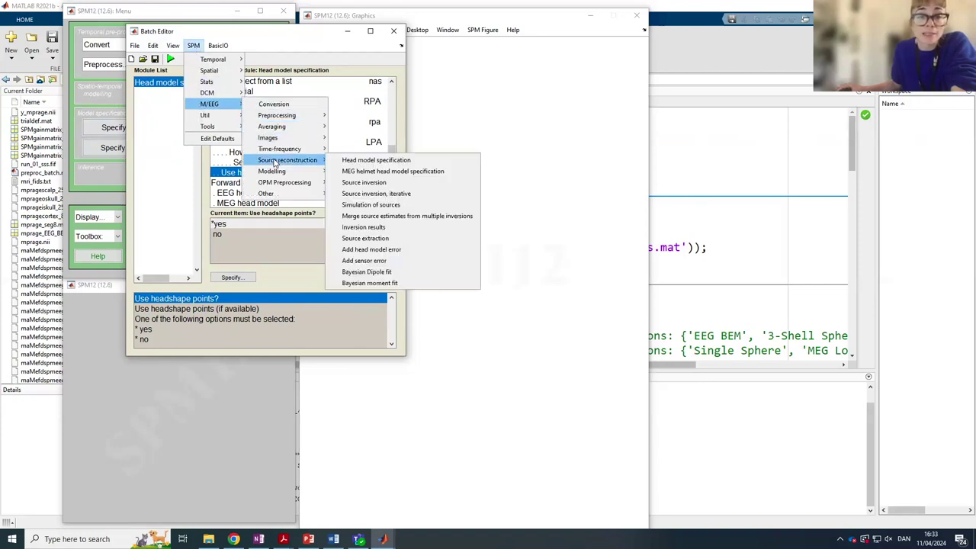
click(370, 184)
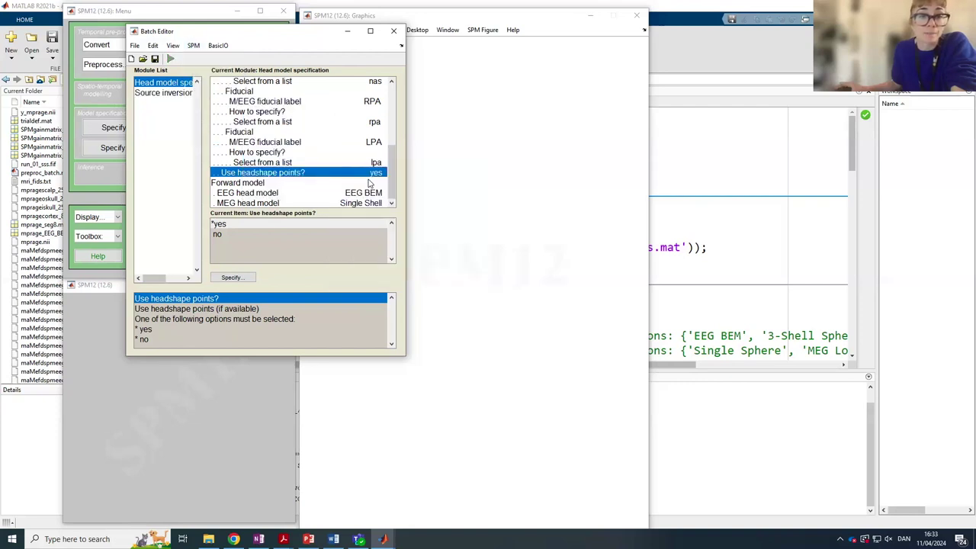
click(164, 93)
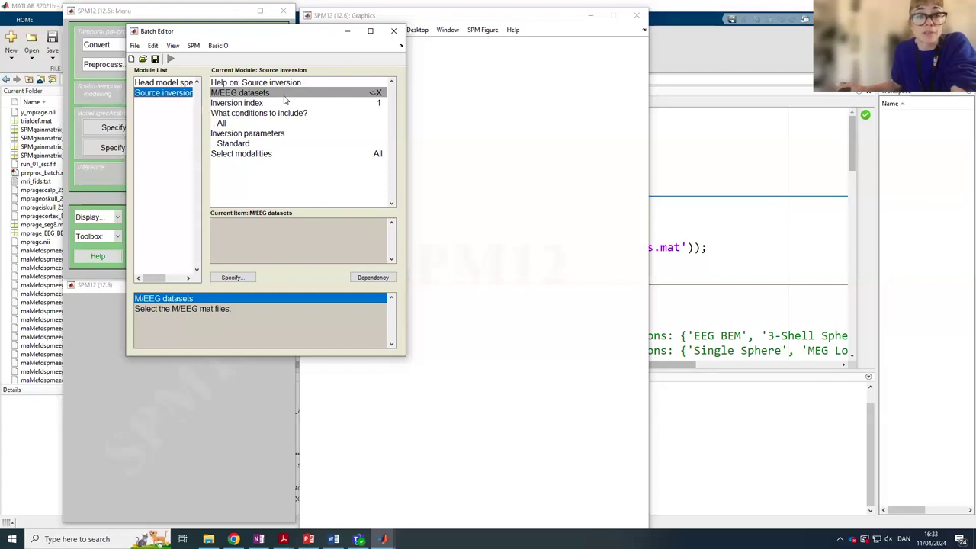
click(373, 278)
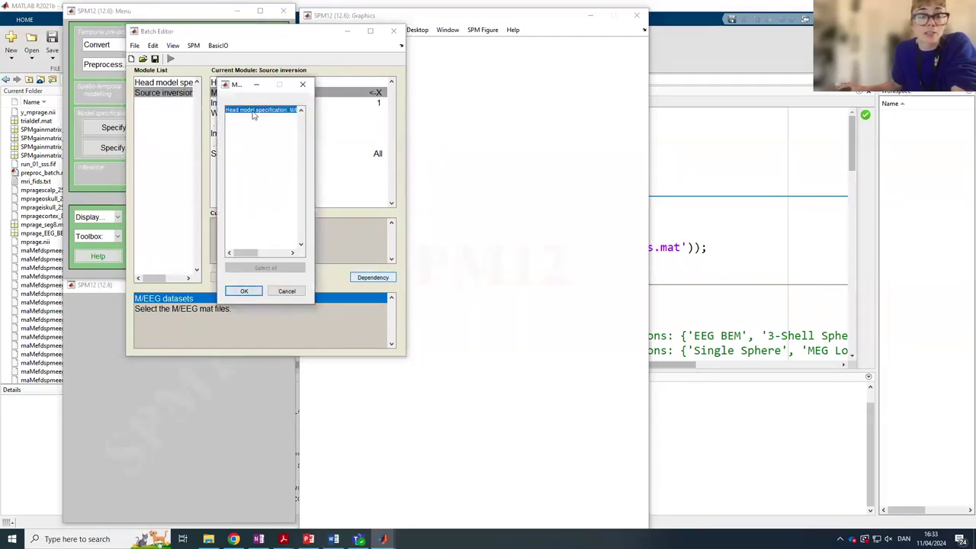
click(244, 290)
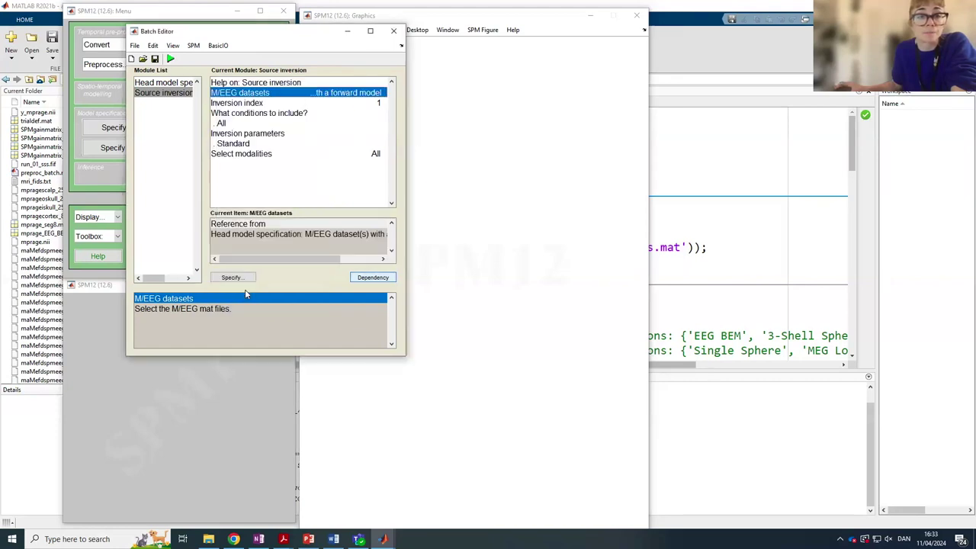
Set the inversion index of the Source inversion module to 2
double_click(234, 105)
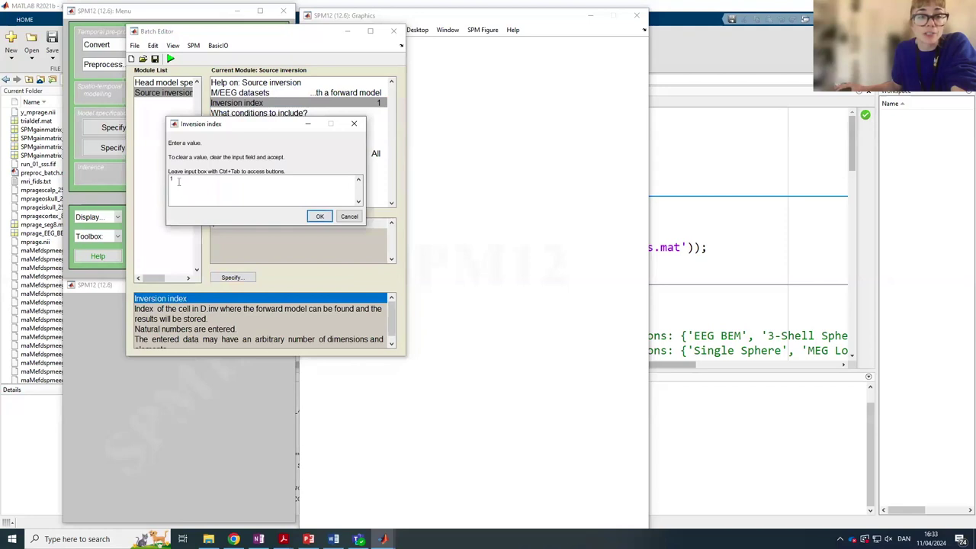
text(2)
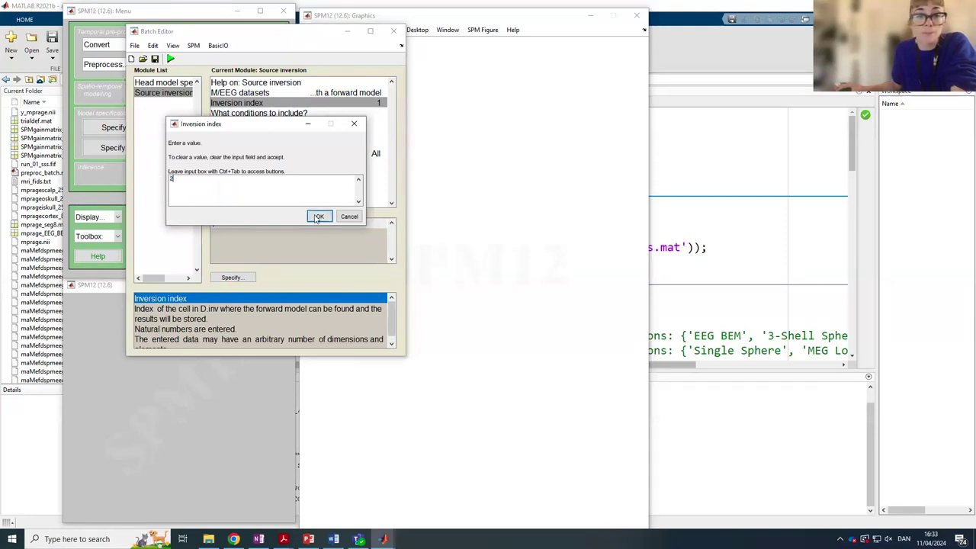
click(318, 218)
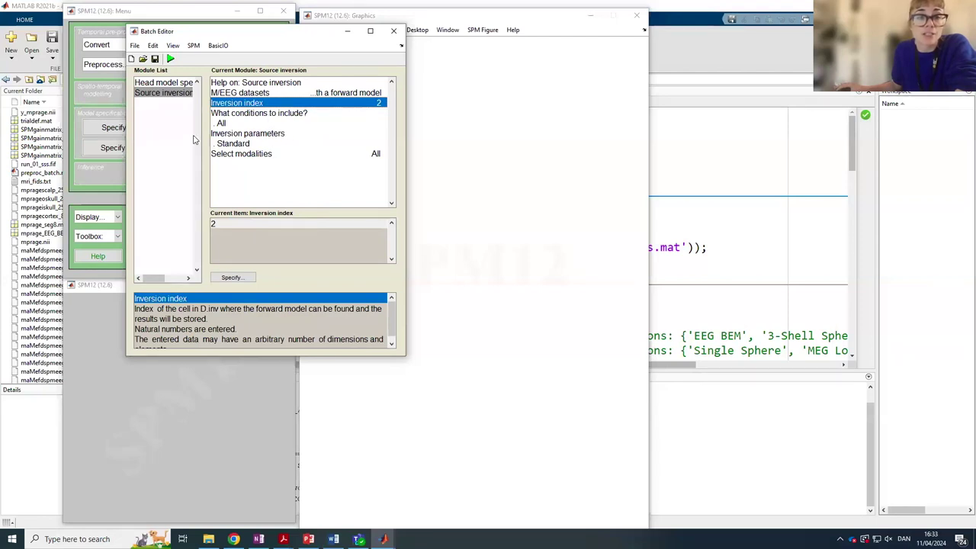
Switch the source inversion parameters to Custom and review the available custom settings
click(230, 135)
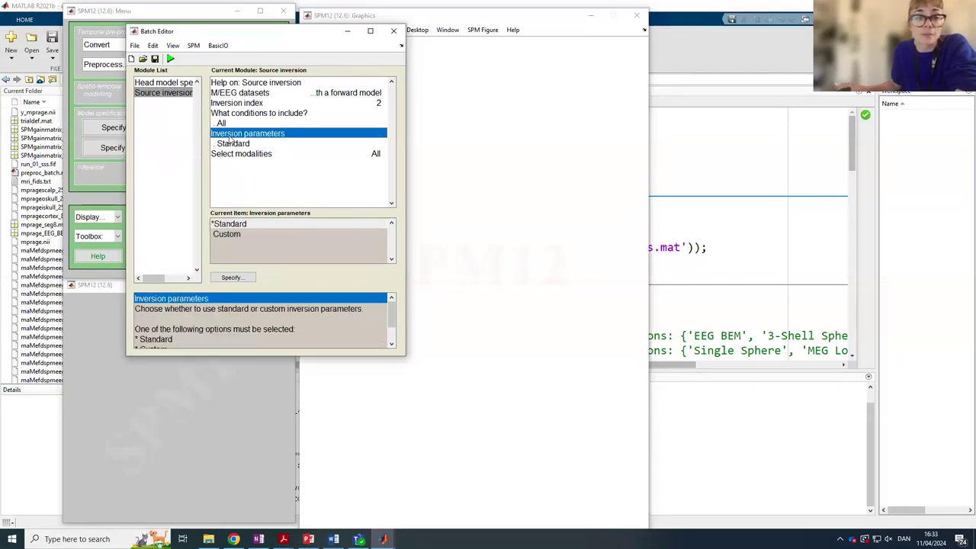
click(231, 144)
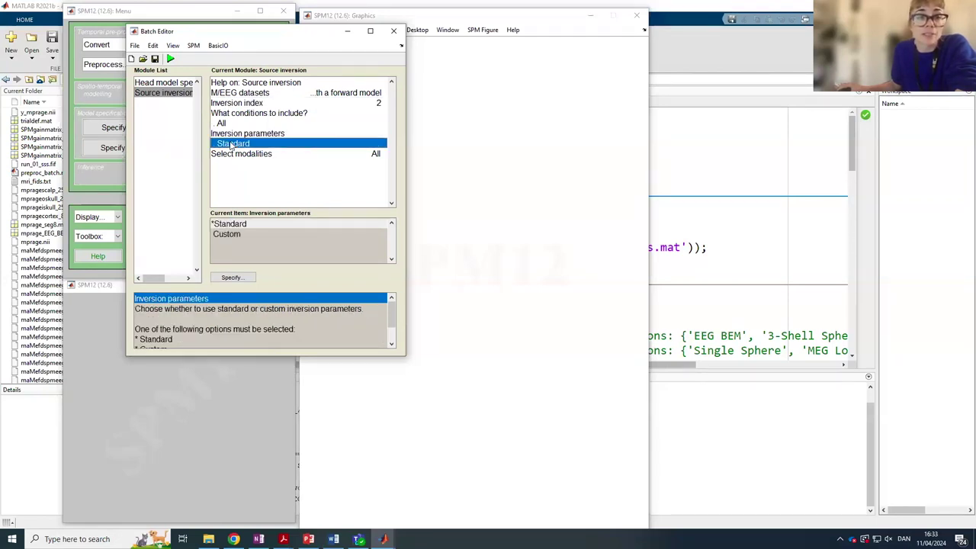
double_click(236, 237)
scroll(287, 162, down, 1)
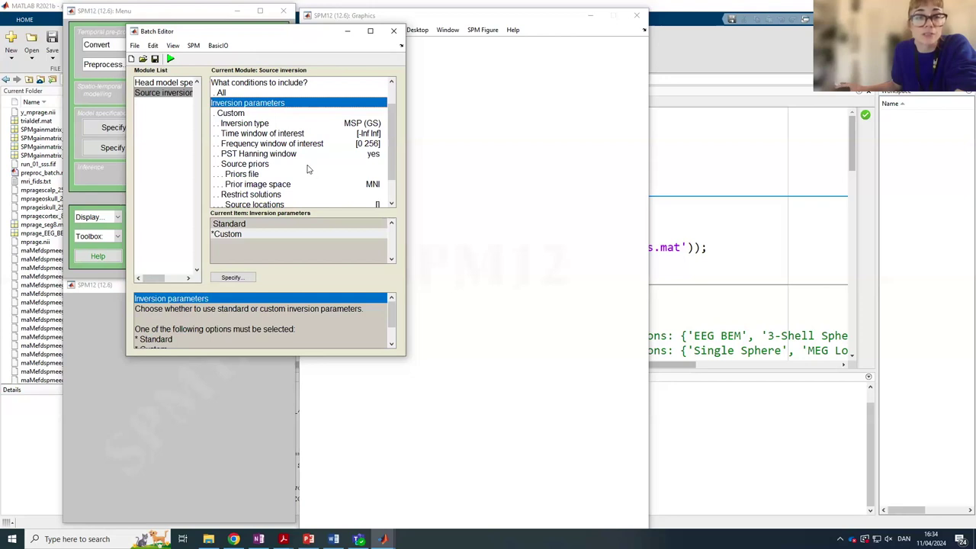
scroll(308, 169, down, 1)
scroll(303, 171, down, 1)
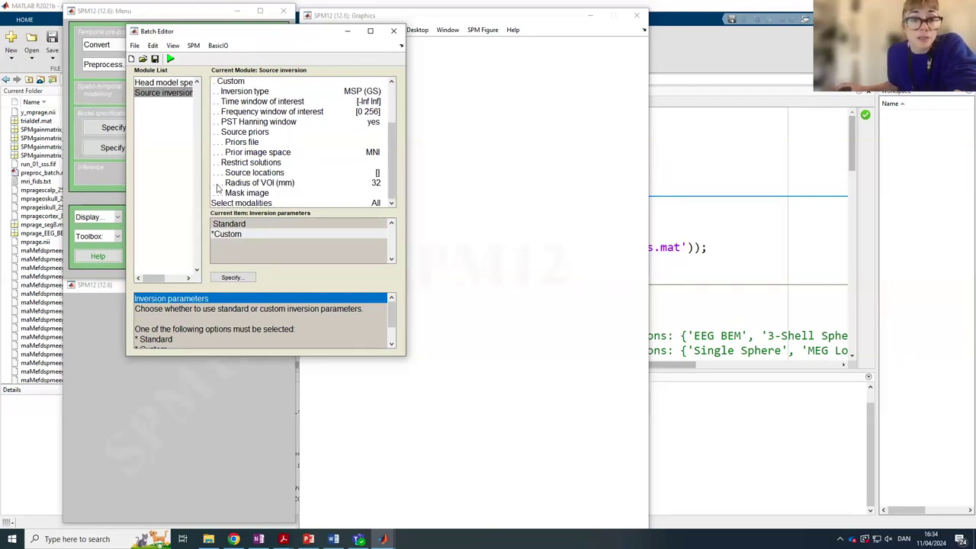
scroll(256, 179, up, 2)
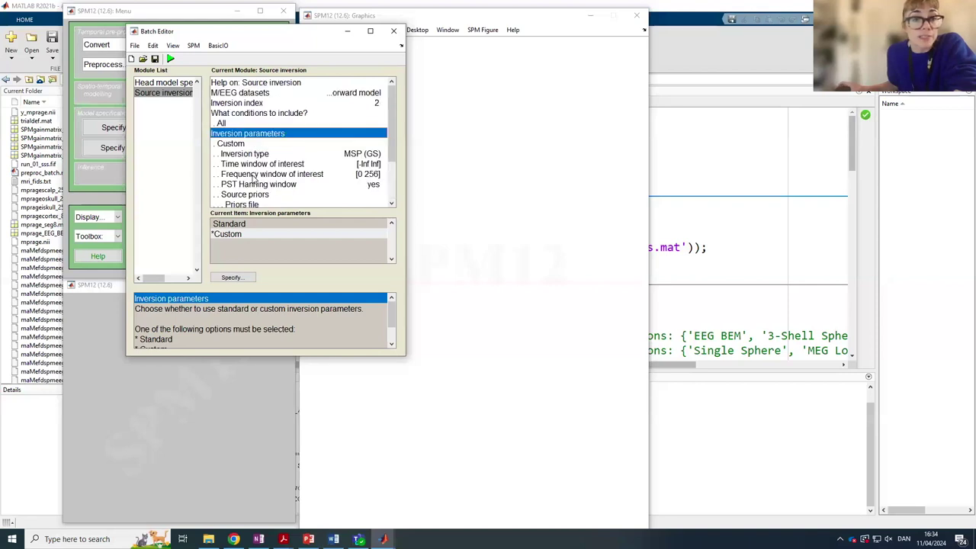
Add an Inversion results module and set its M/EEG datasets as a dependency on the Source inversion output
click(194, 46)
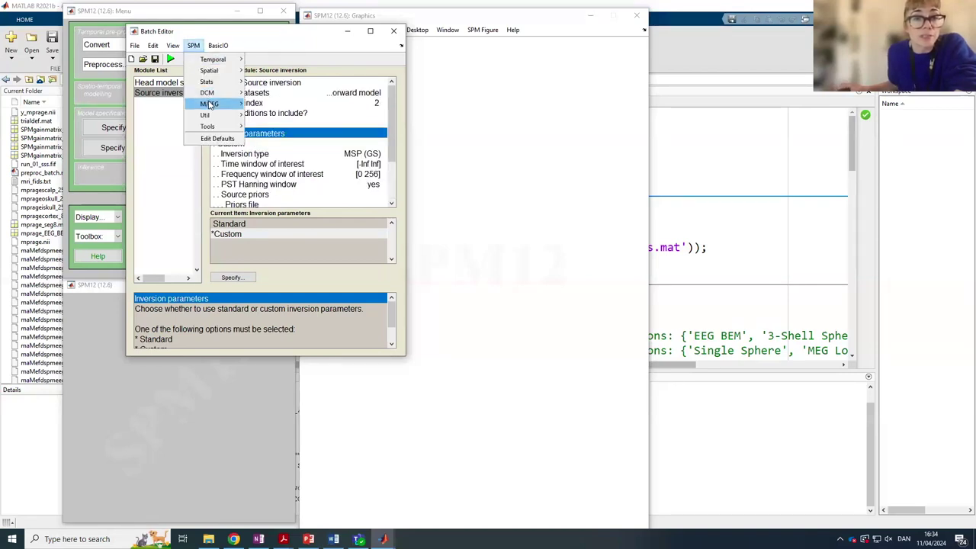
mouse_move(209, 103)
mouse_move(295, 161)
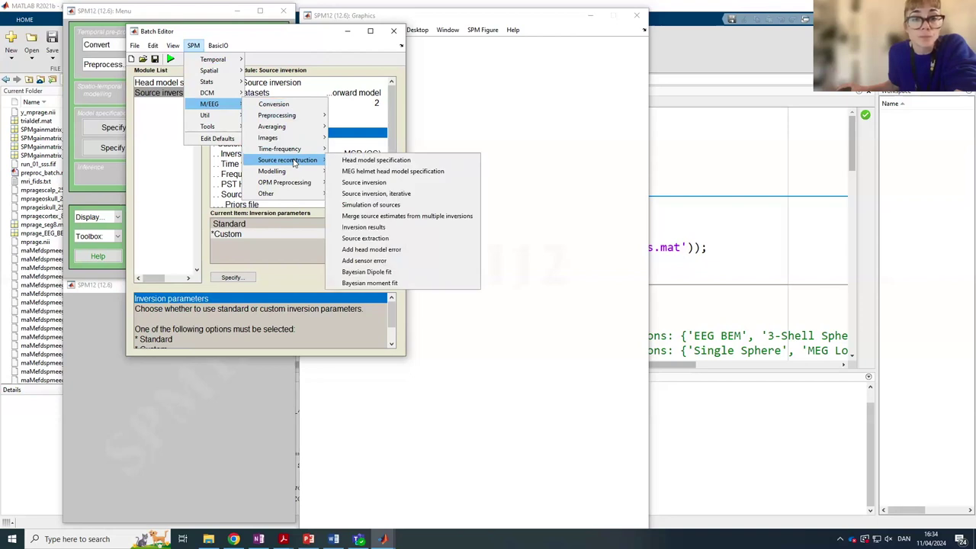
click(364, 227)
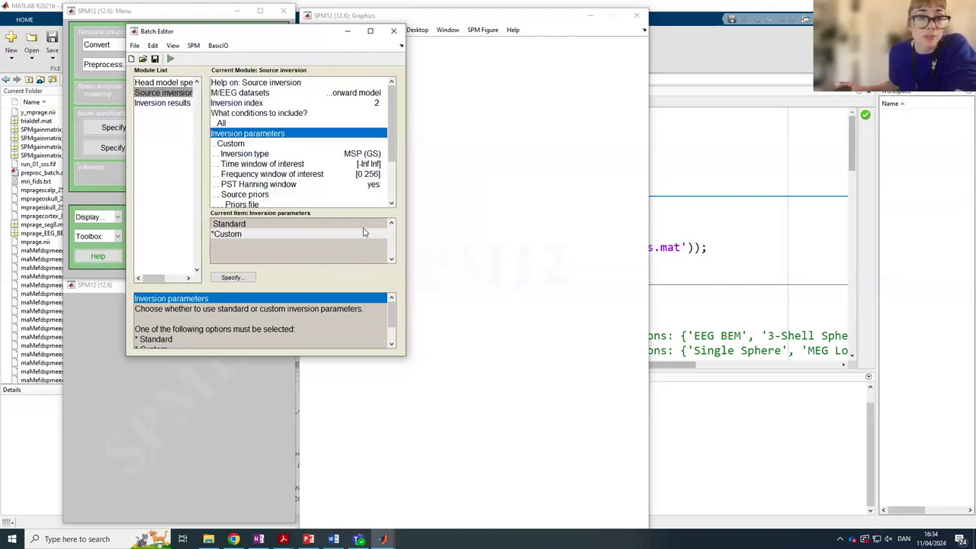
click(172, 104)
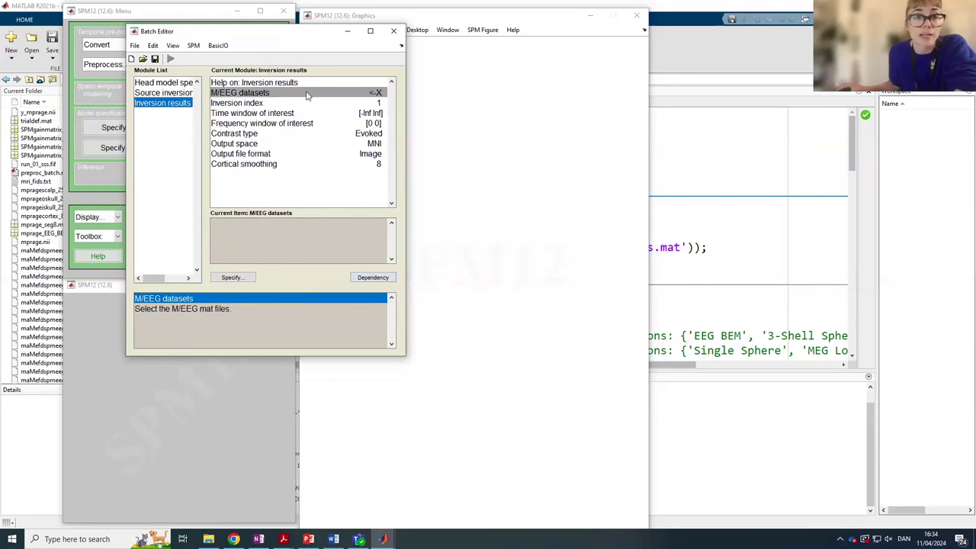
click(385, 279)
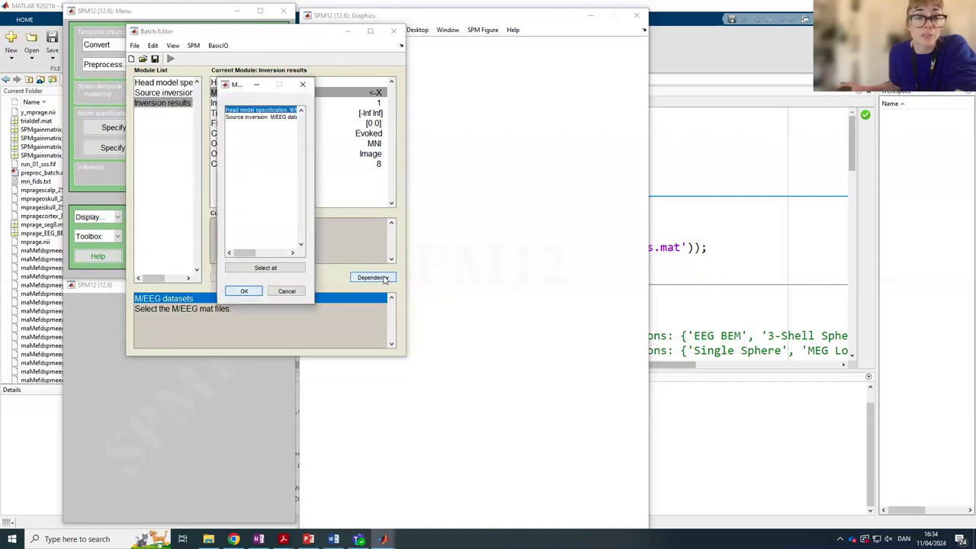
click(248, 118)
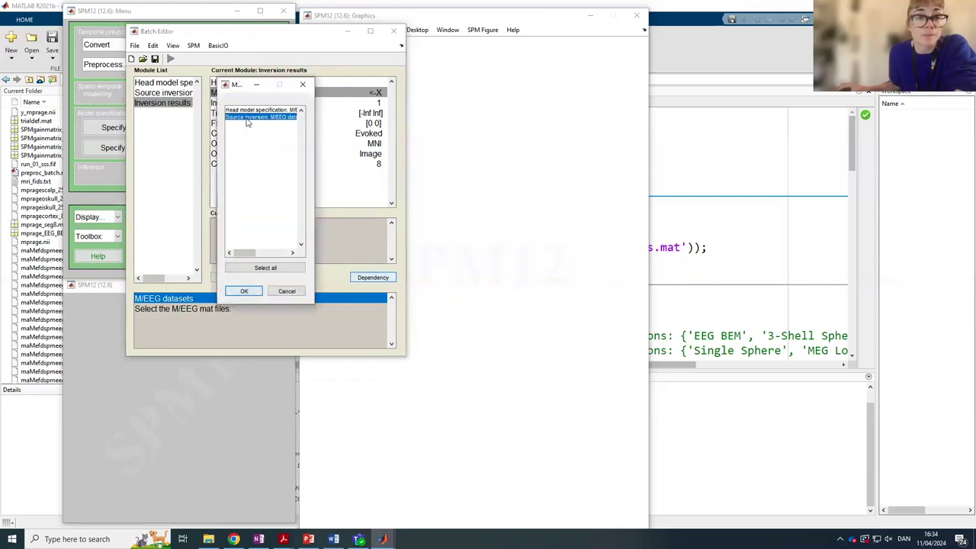
click(242, 292)
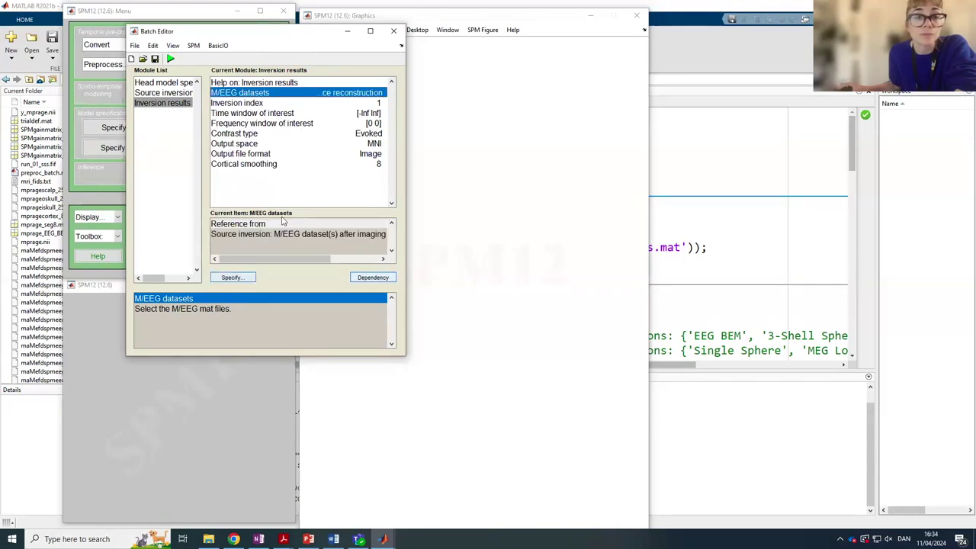
Set the inversion index of the Inversion results module to 2
double_click(236, 103)
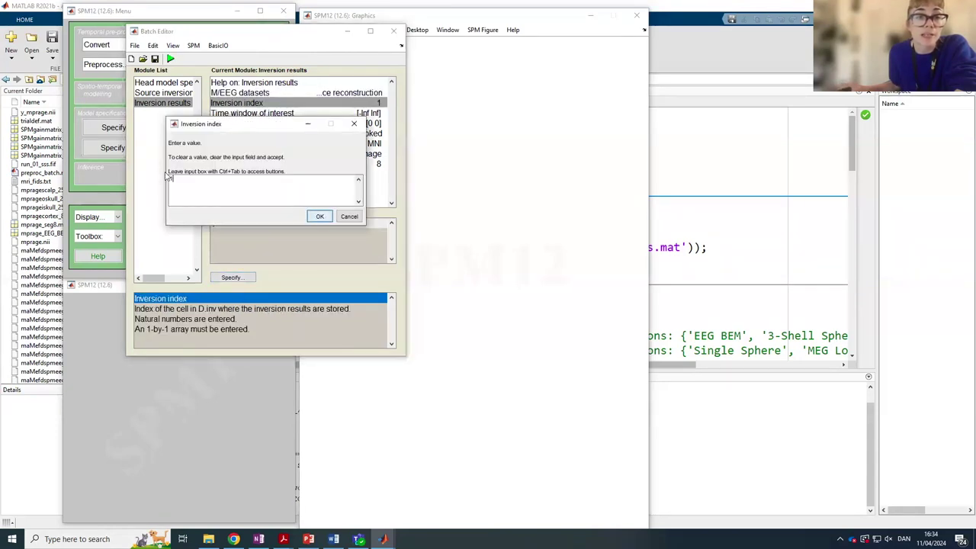
text(2)
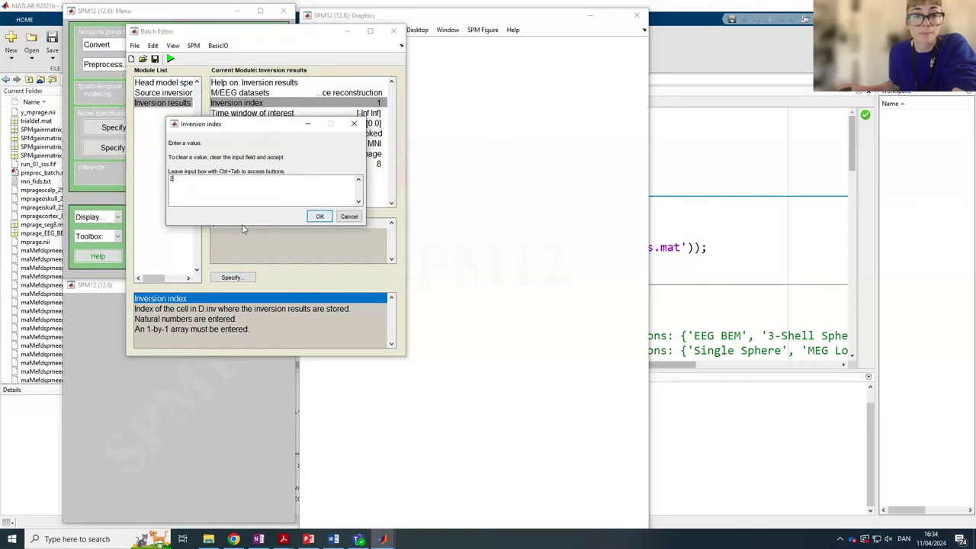
click(319, 217)
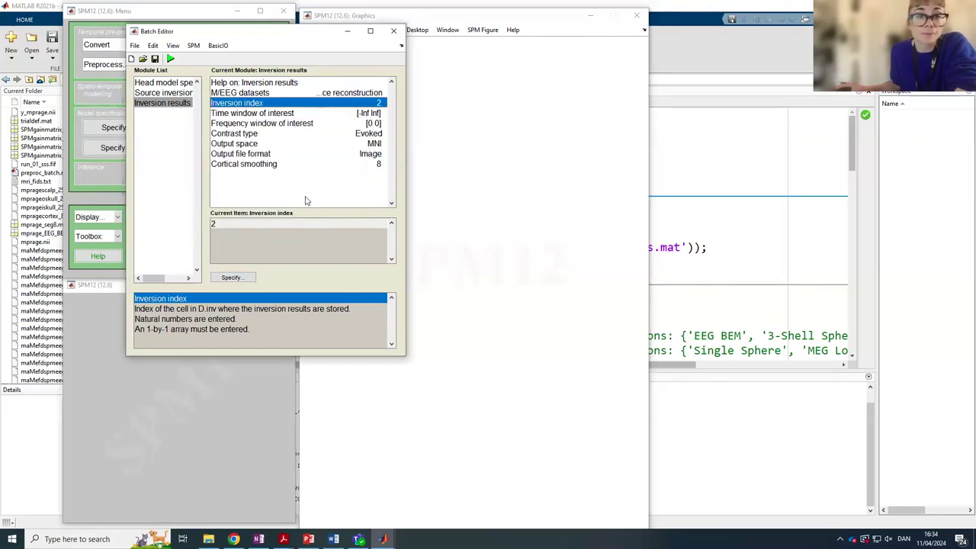
Set the time window of interest for the inversion results to 100 250 ms
double_click(288, 114)
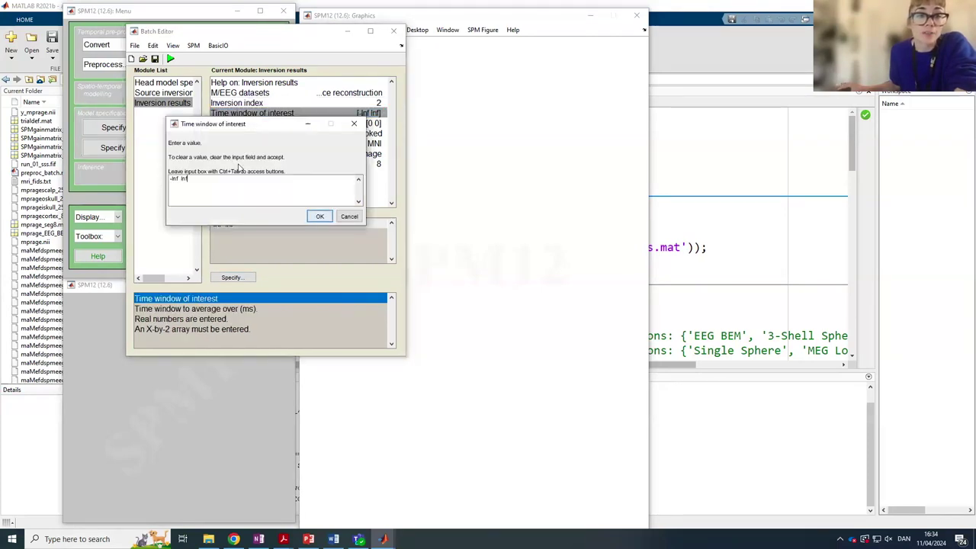
drag(188, 178, 162, 180)
text(1)
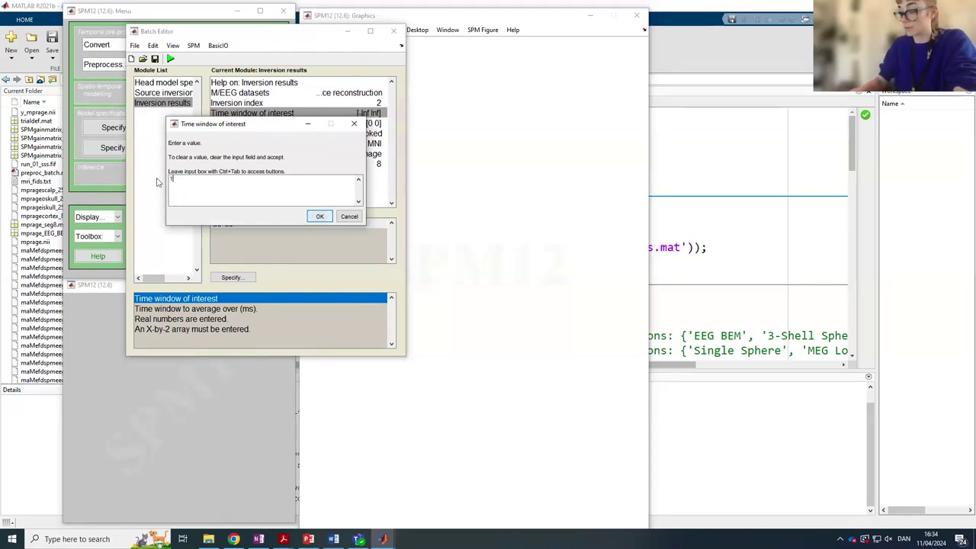
text(00 250)
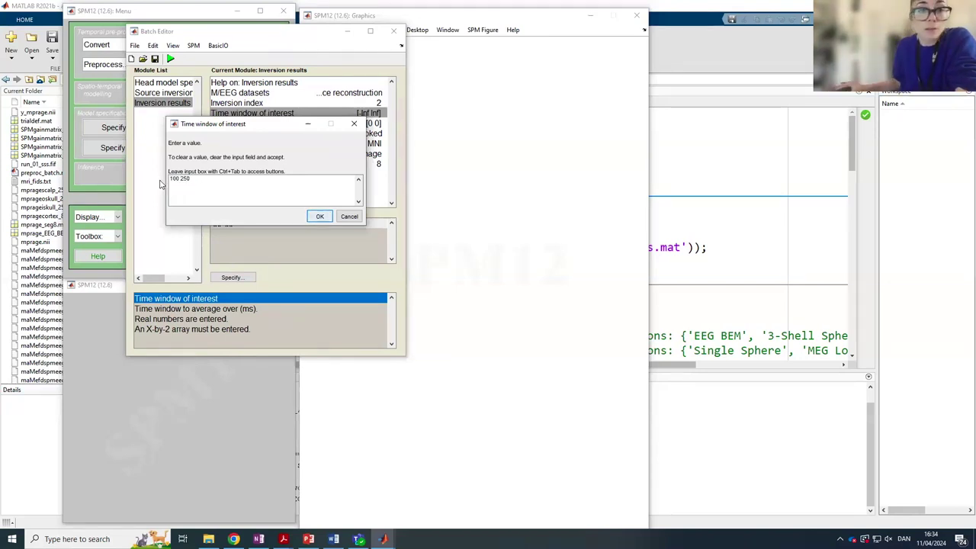
click(317, 216)
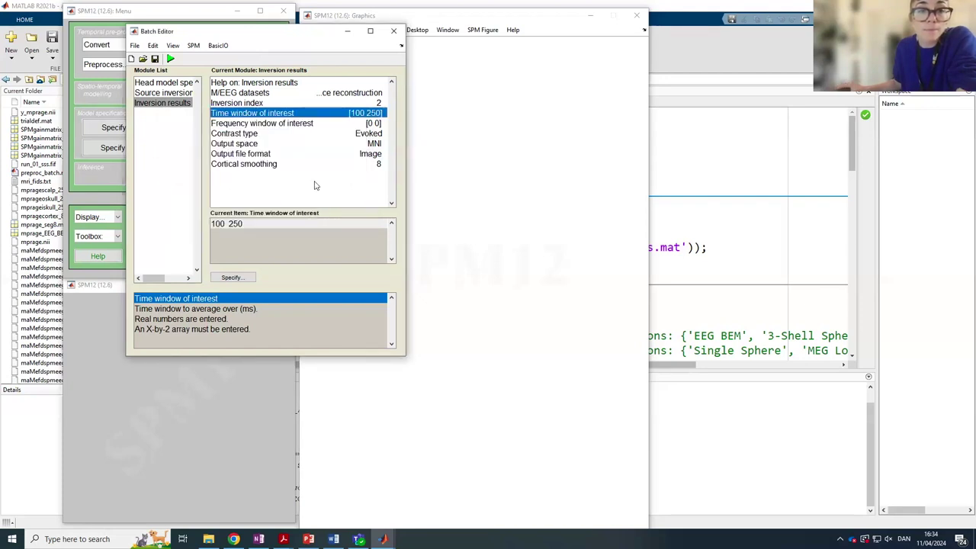
Set the frequency window of interest to 10 20 Hz and run the batch
double_click(286, 124)
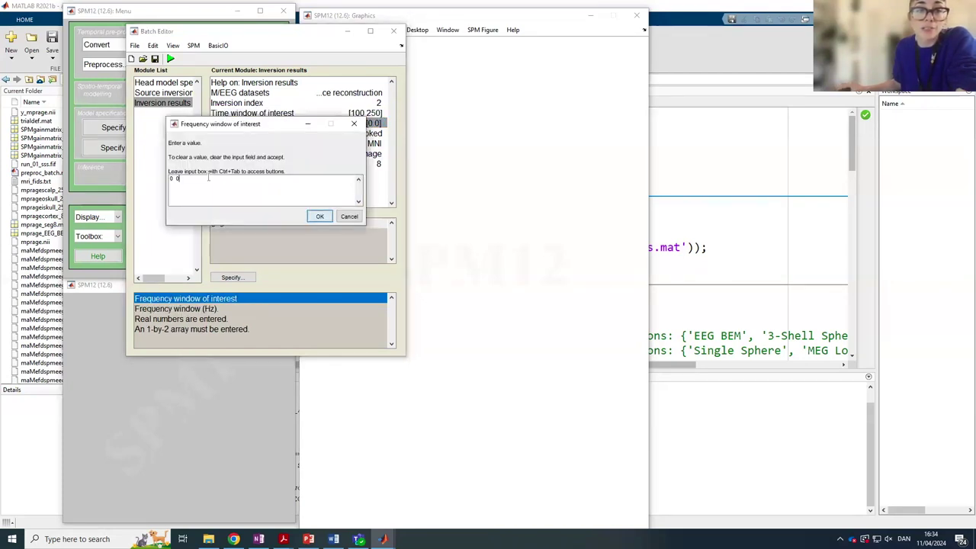
text(10 20)
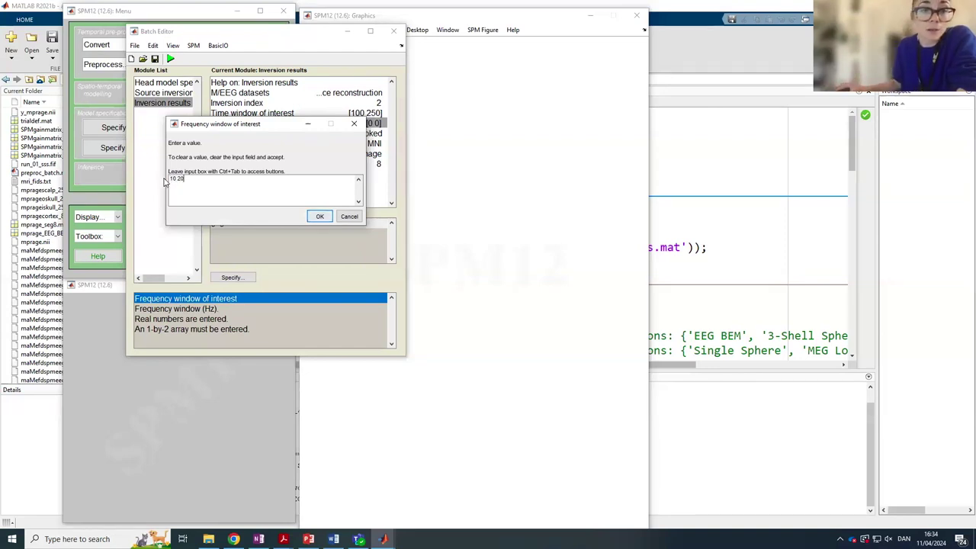
click(319, 217)
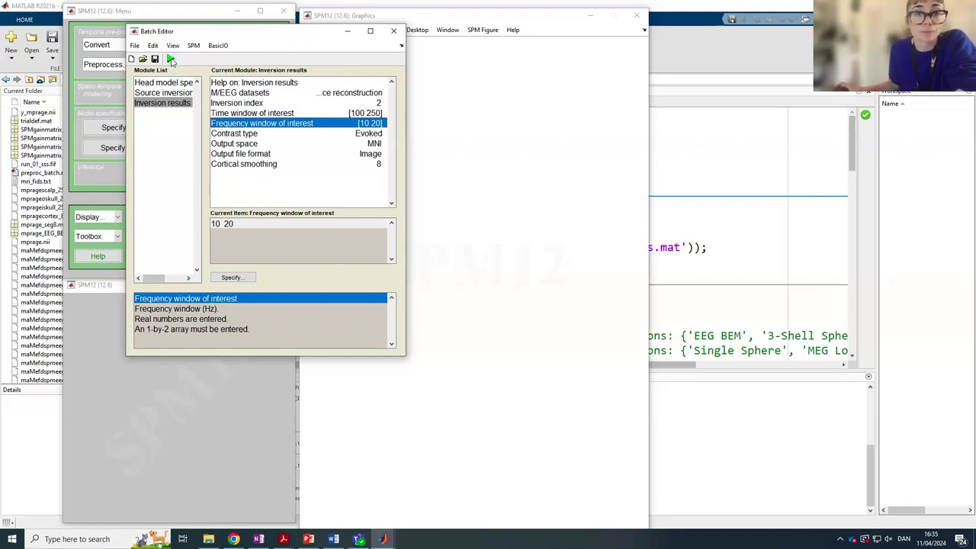
click(171, 59)
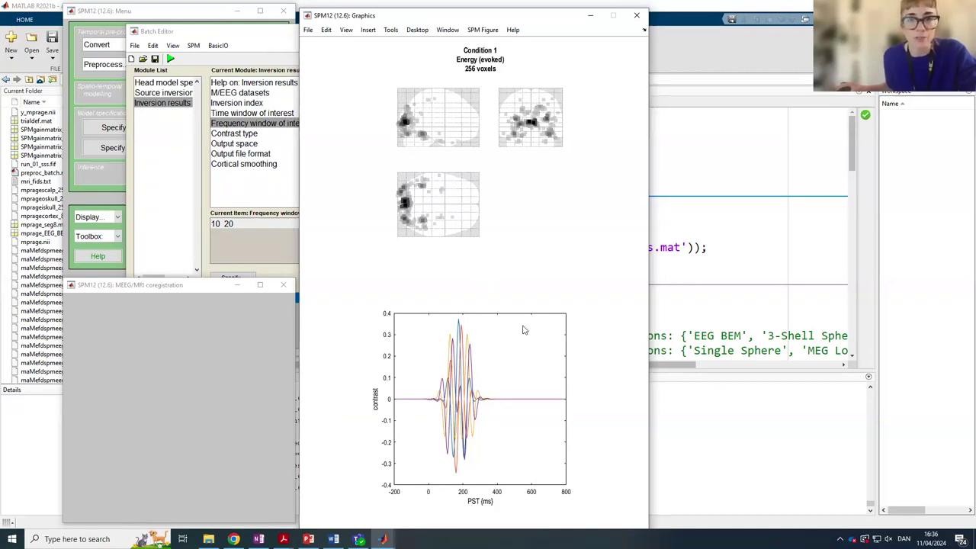
Save the batch as batch_sourcerecon in the sub15_data folder, replacing the existing file
click(221, 39)
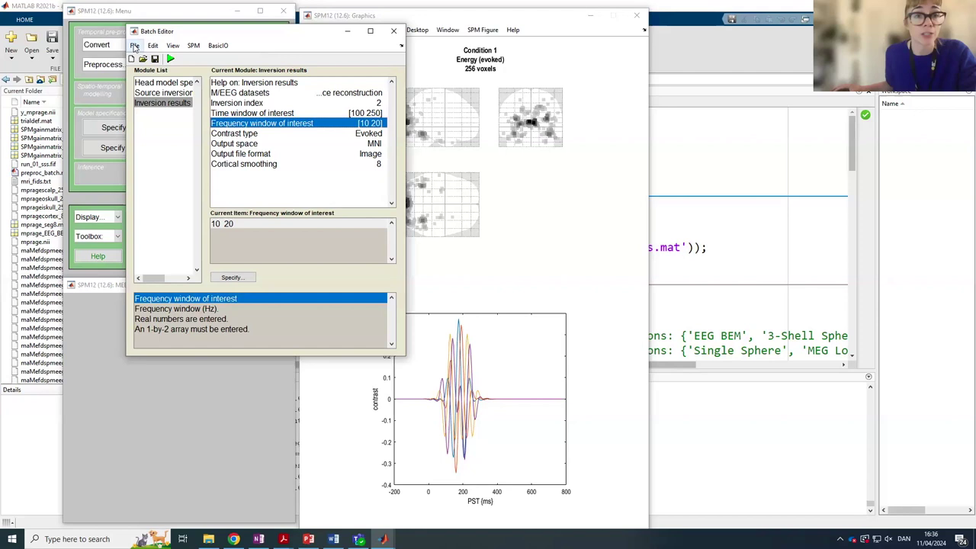
click(135, 46)
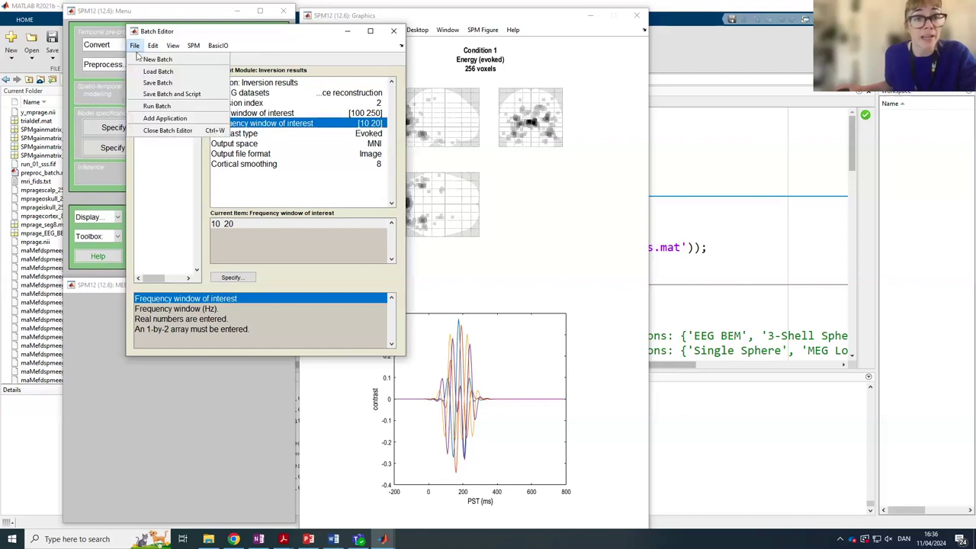
click(148, 82)
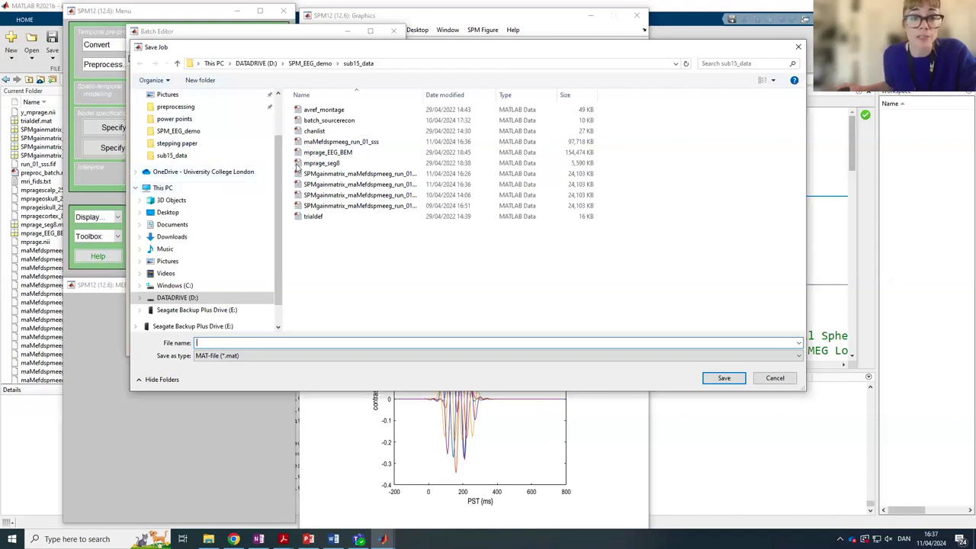
click(320, 122)
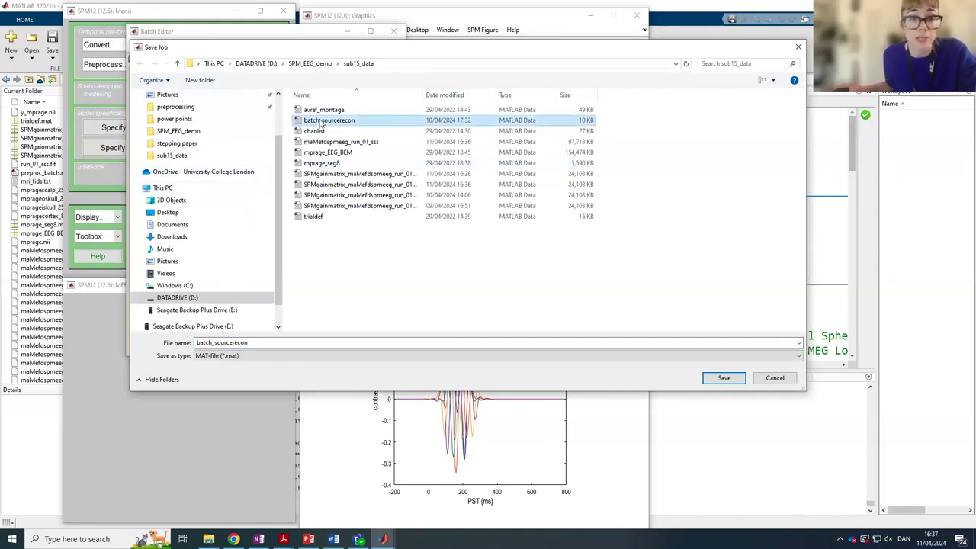
click(714, 381)
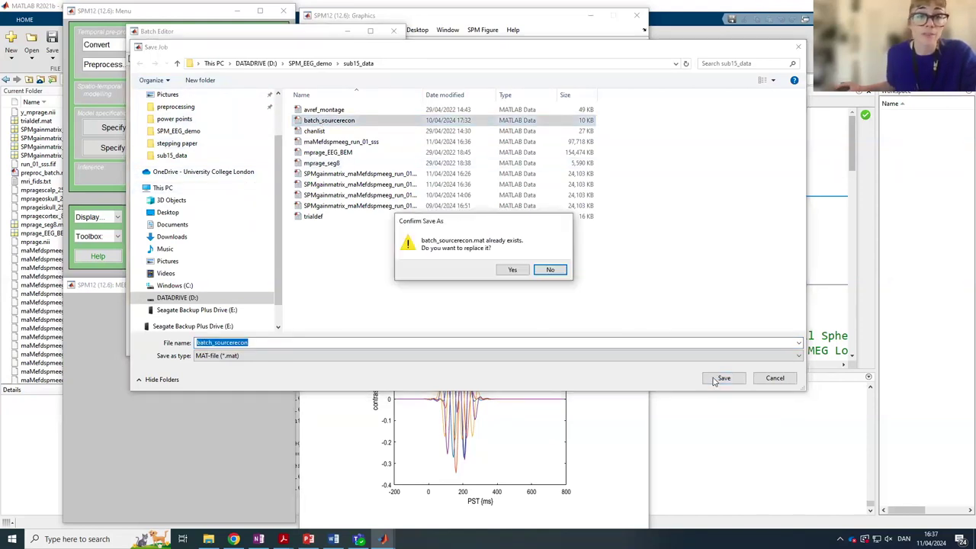
click(513, 270)
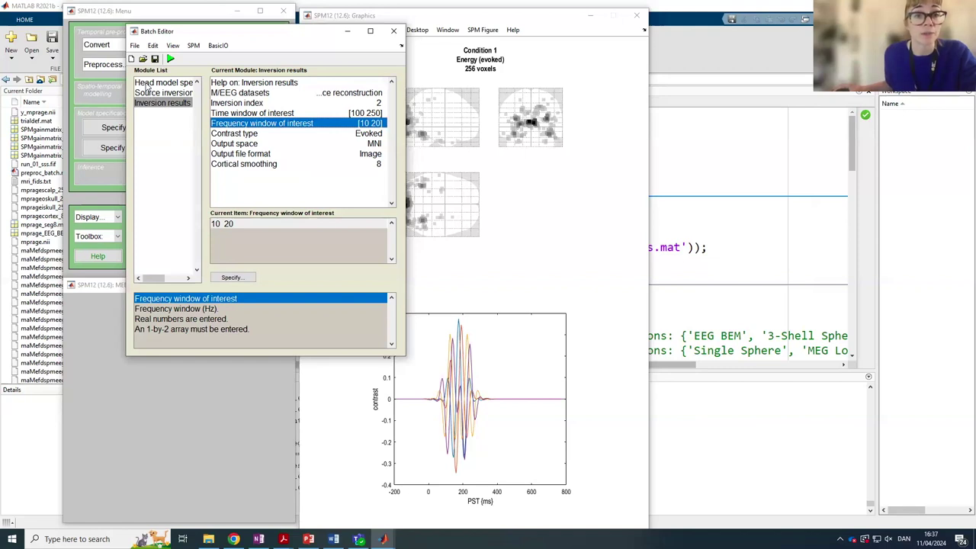
Clear the M/EEG datasets value in the Head model specification module so it becomes an open input
click(146, 84)
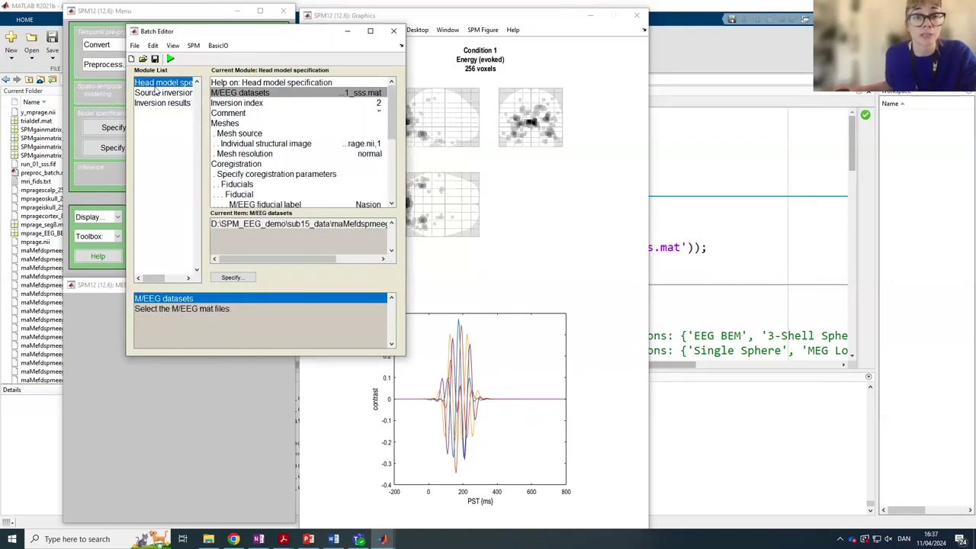
right_click(224, 94)
click(234, 112)
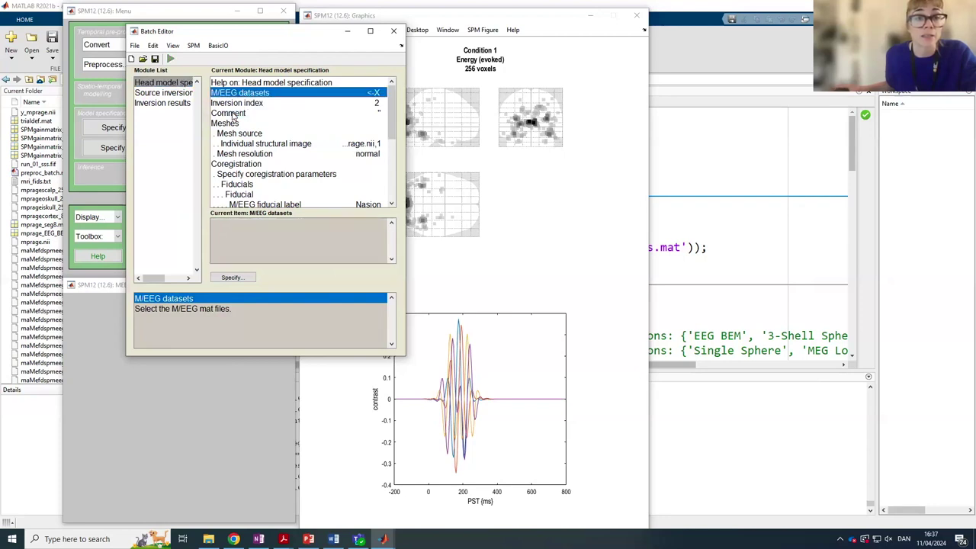
Save the batch and script as batch_test.m in the sub15_data folder, replacing the existing file
click(134, 46)
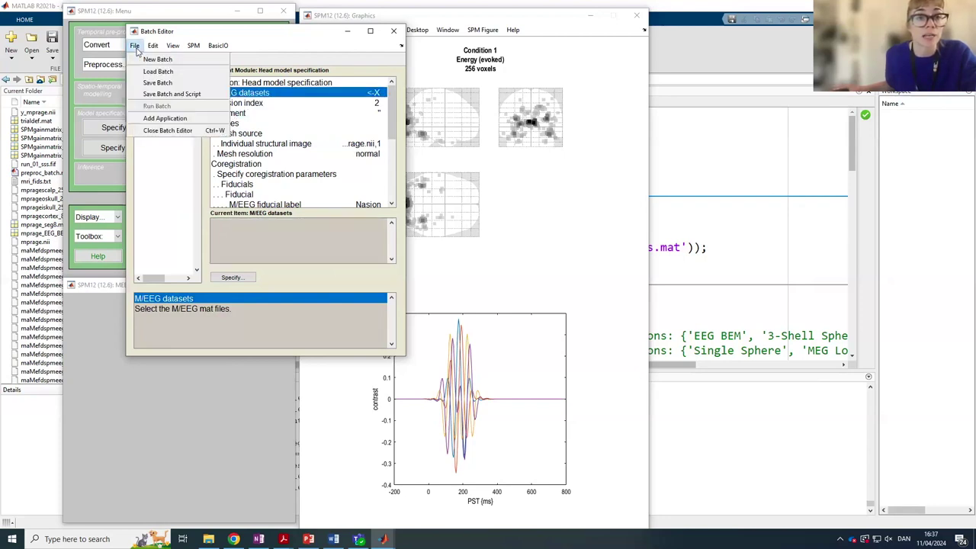
click(155, 94)
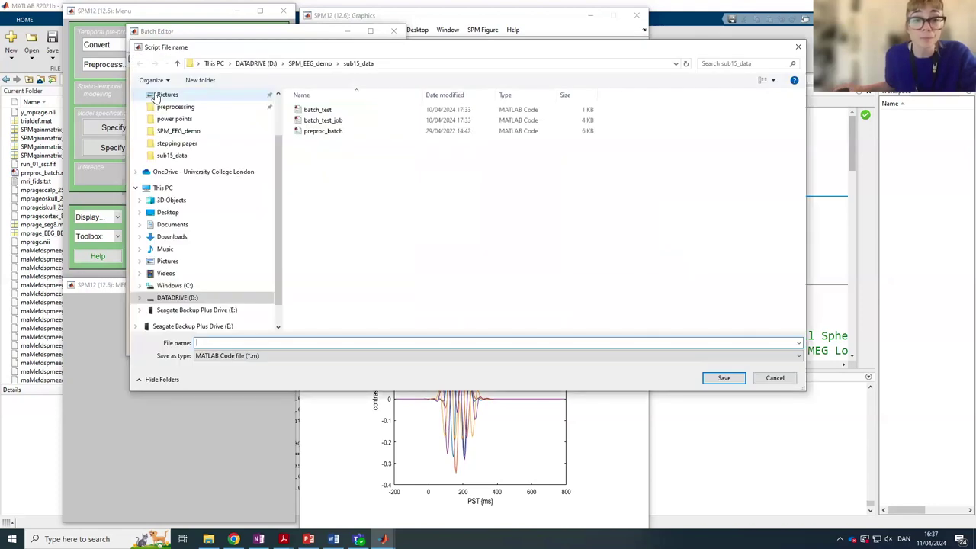
click(305, 112)
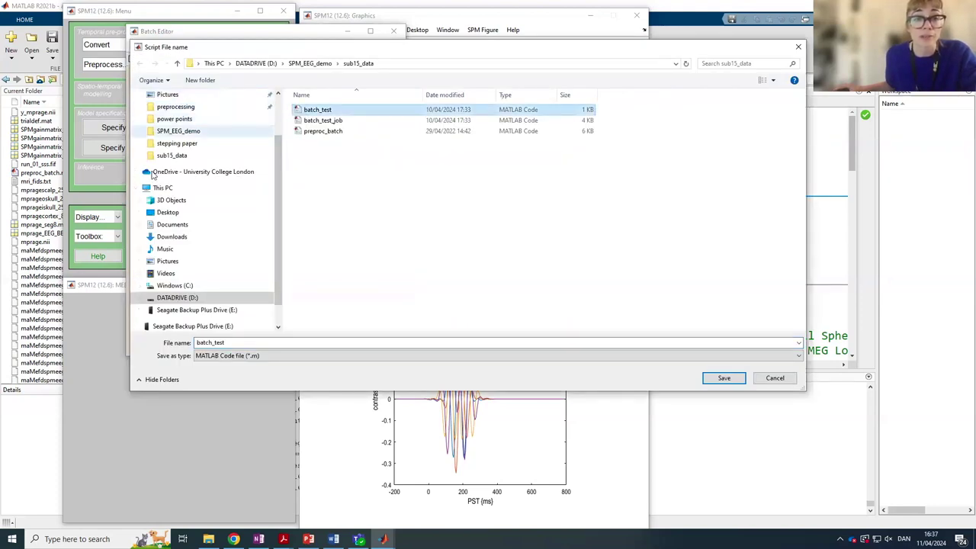
click(722, 378)
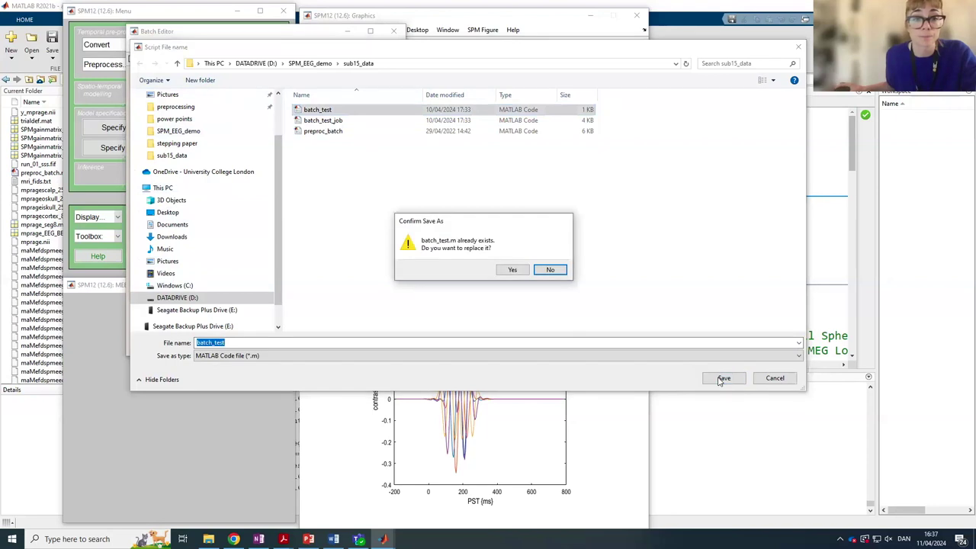
click(513, 270)
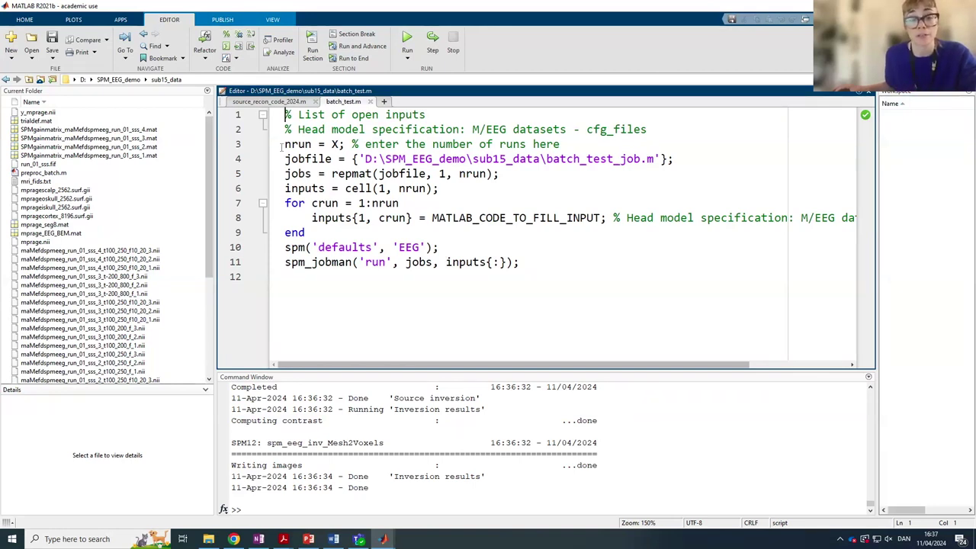
Examine the number-of-runs line and the MATLAB_CODE_TO_FILL_INPUT placeholder in the generated batch_test.m script
drag(283, 144, 349, 145)
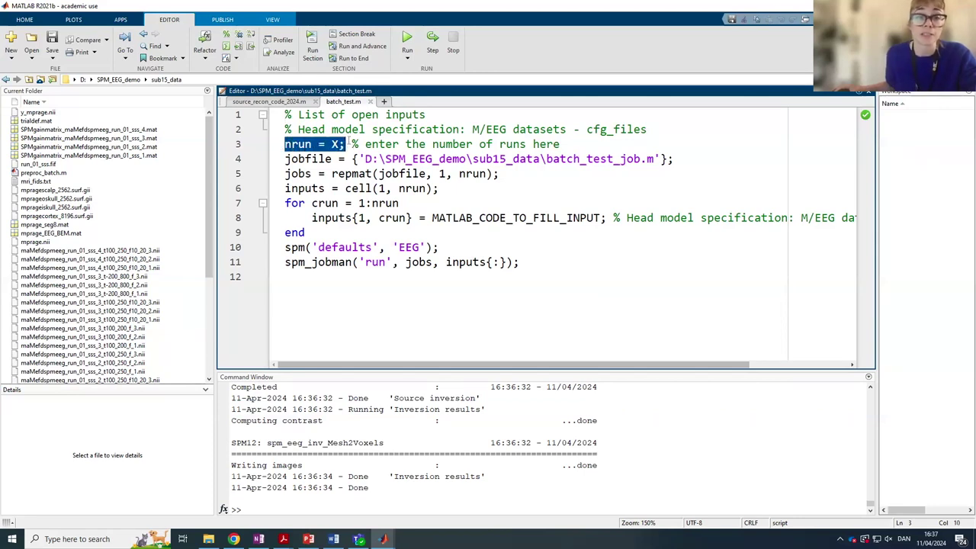
click(347, 143)
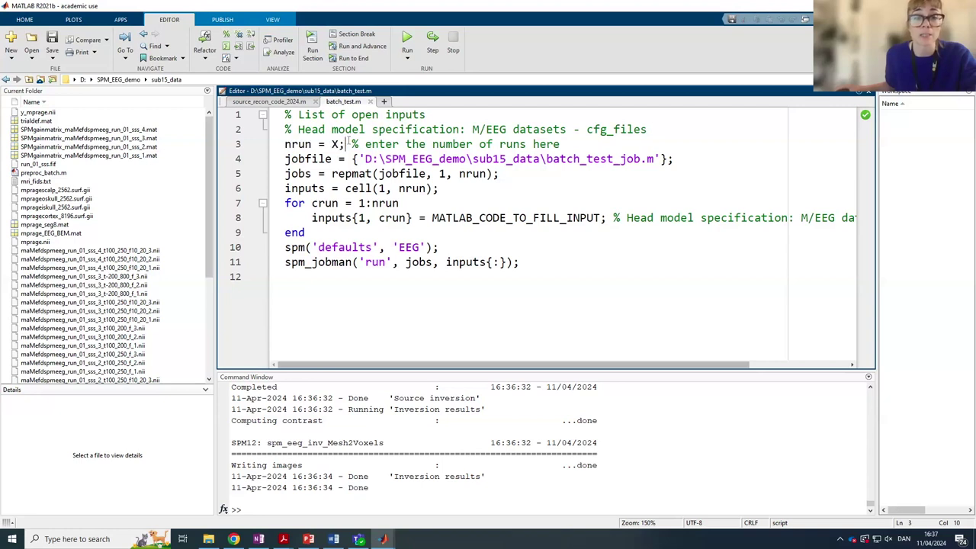
drag(432, 218, 608, 218)
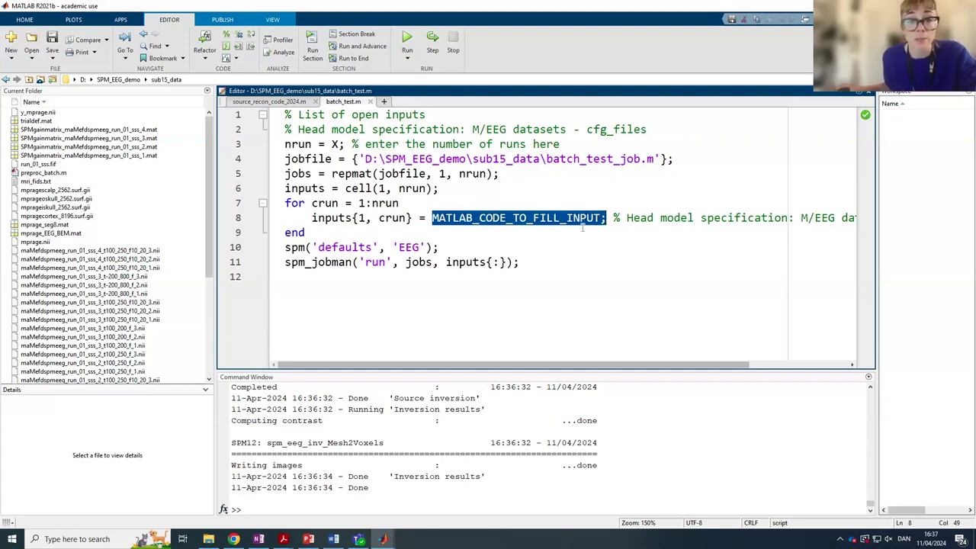
click(583, 227)
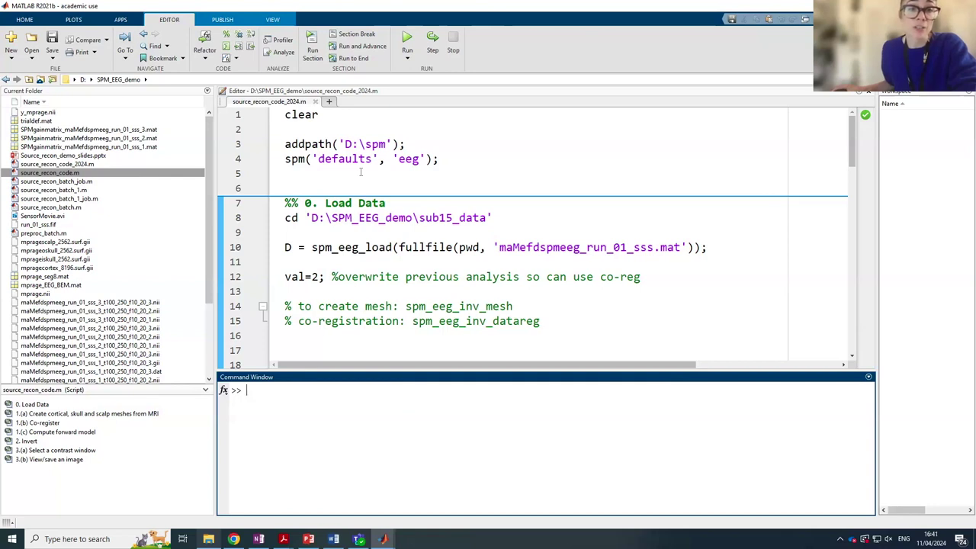
Run the setup section of source_recon_code_2024.m with the SPM path and EEG defaults, plus the Load Data section
click(361, 175)
key(F5)
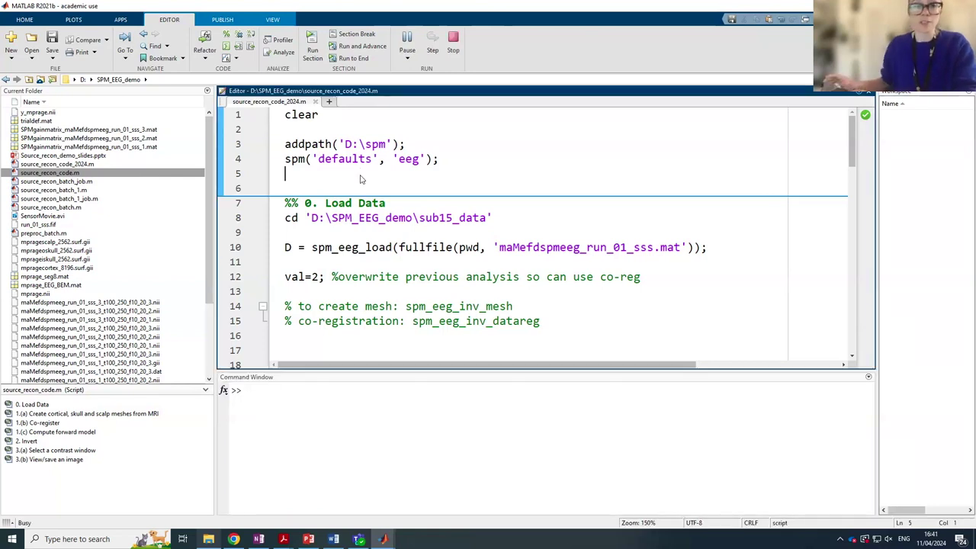
scroll(360, 177, down, 1)
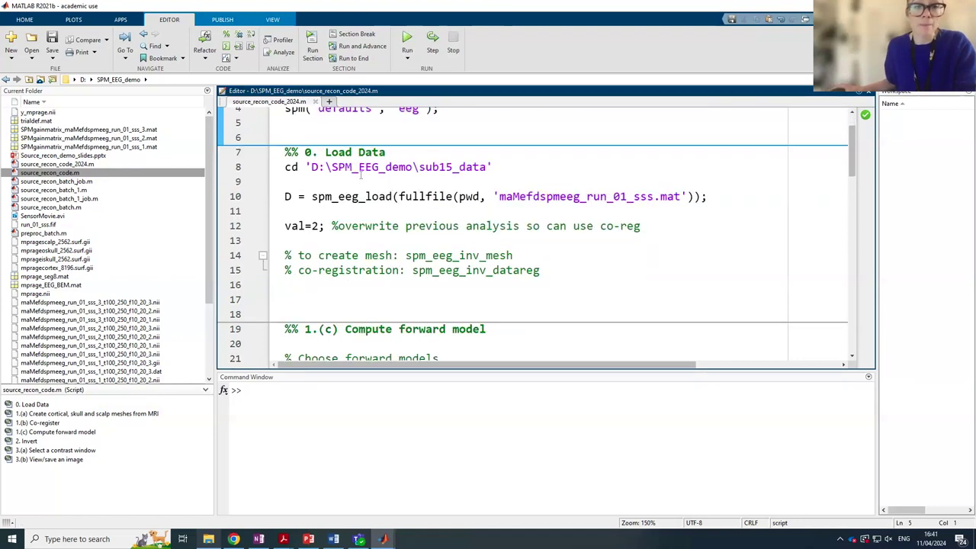
scroll(360, 174, down, 1)
click(358, 167)
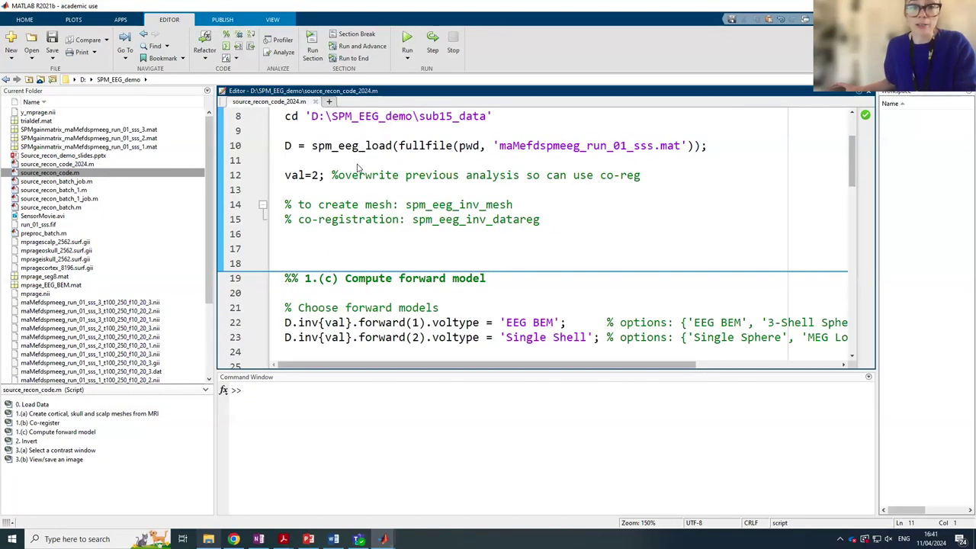
key(ctrl+Return)
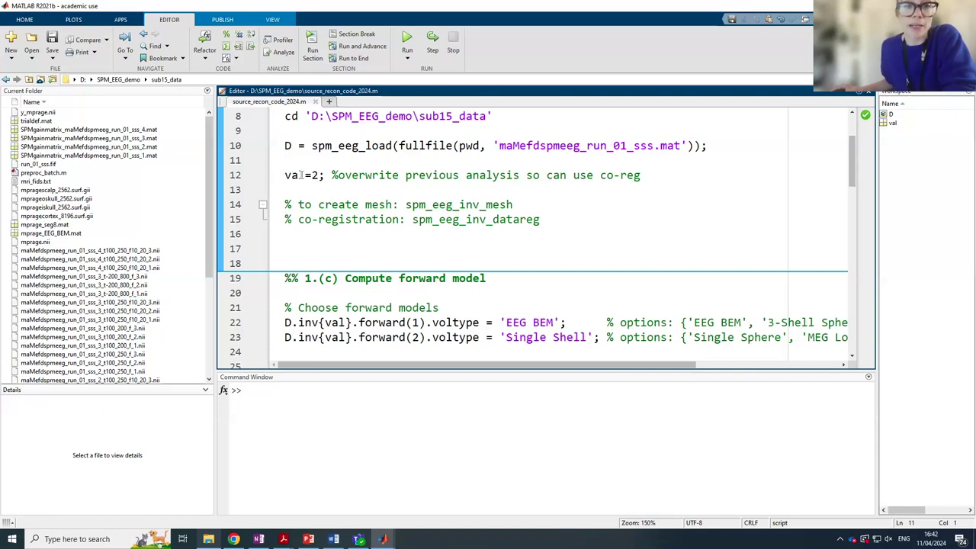
Run the Compute forward model section, using EEG BEM for EEG and Single Shell for MEG
scroll(333, 182, up, 1)
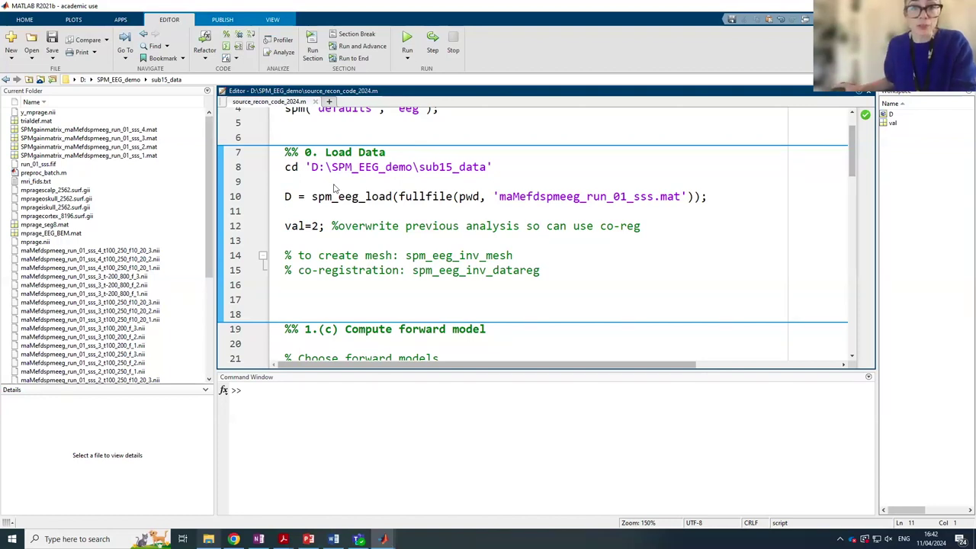
scroll(342, 214, down, 4)
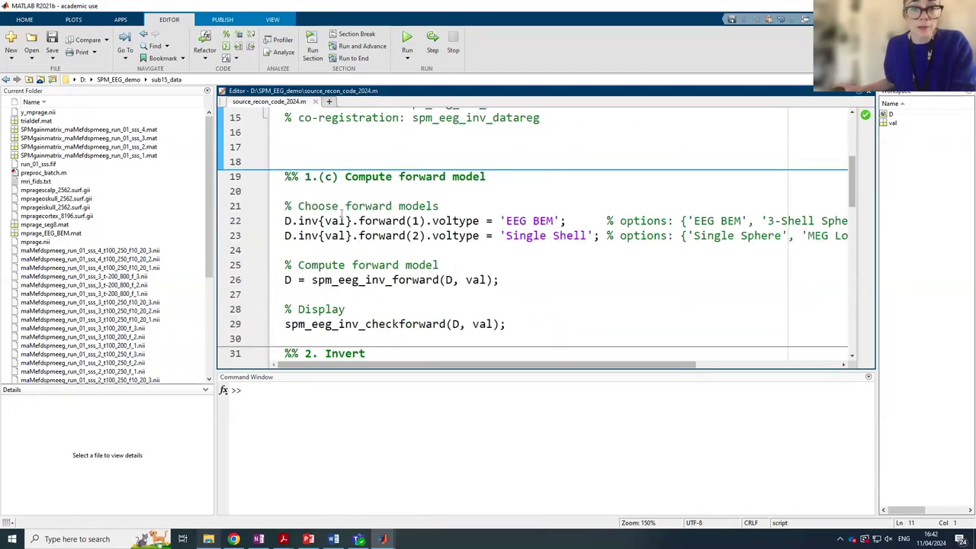
scroll(342, 214, down, 1)
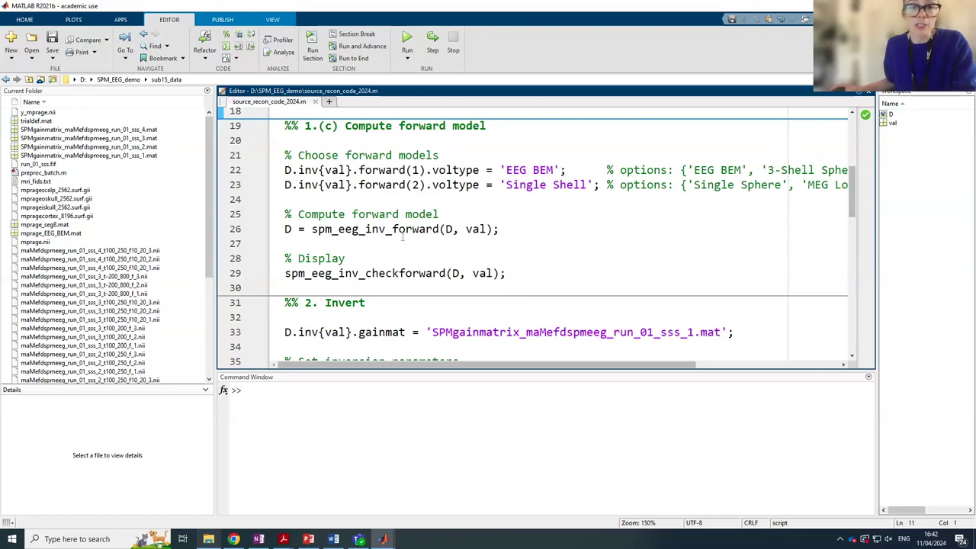
drag(313, 229, 441, 230)
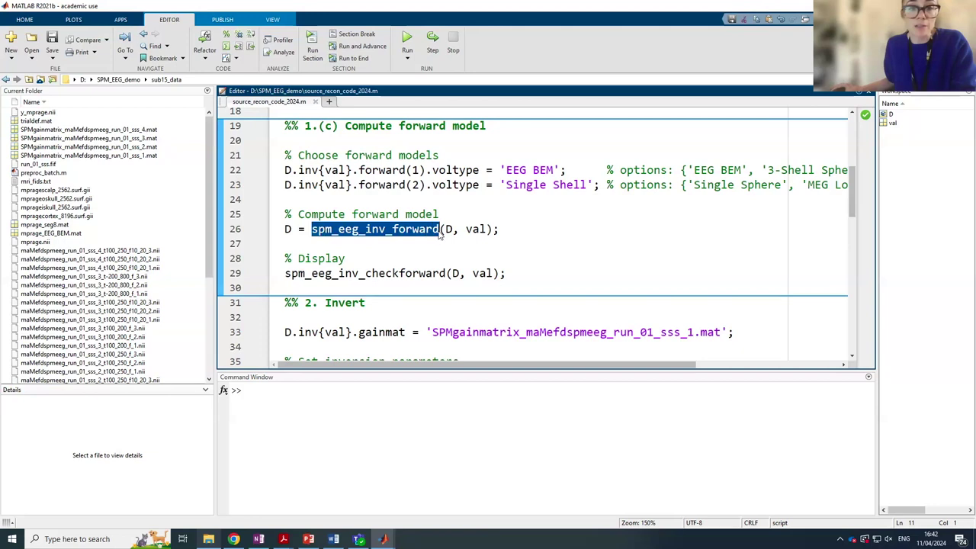
click(404, 261)
key(ctrl+Return)
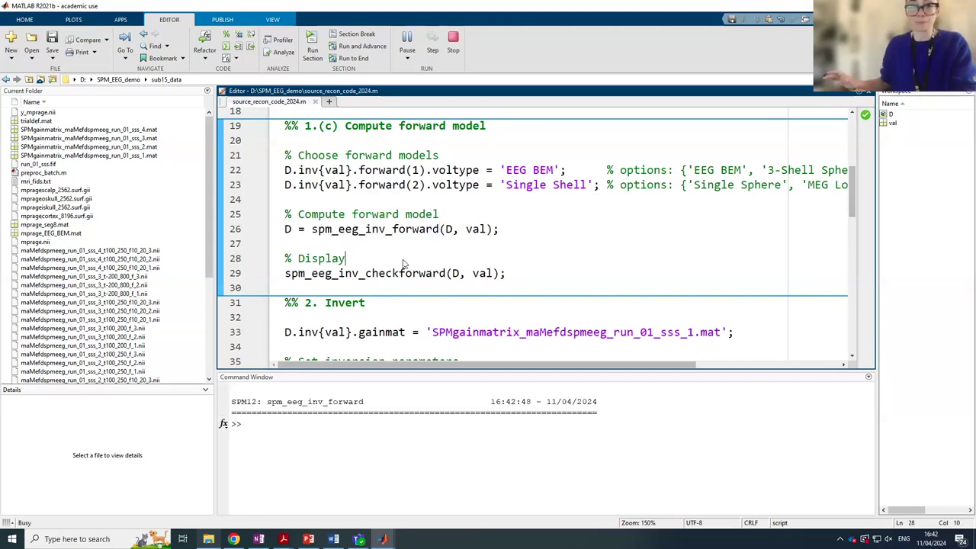
Display the EEG forward model to check the head meshes and electrodes, and return to the script's Invert section
scroll(398, 246, down, 1)
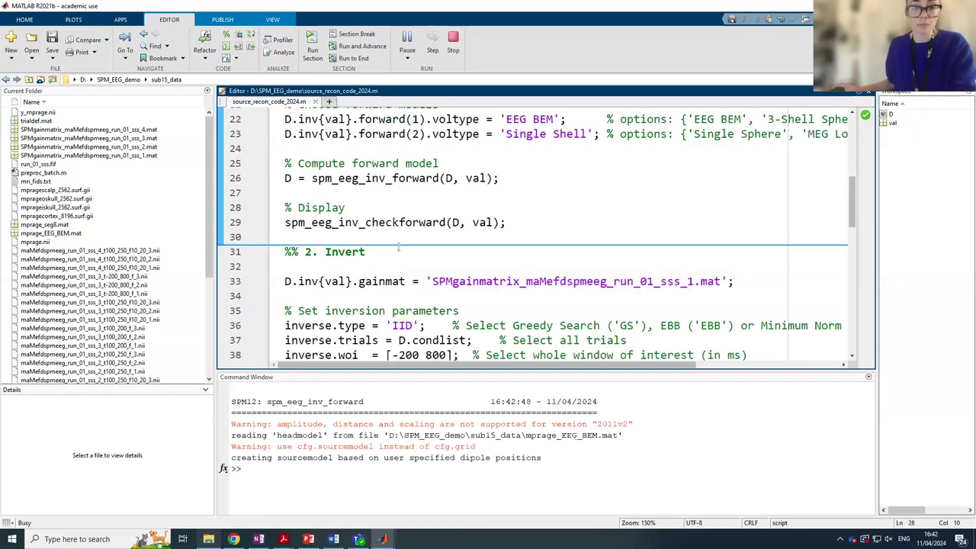
scroll(398, 246, down, 1)
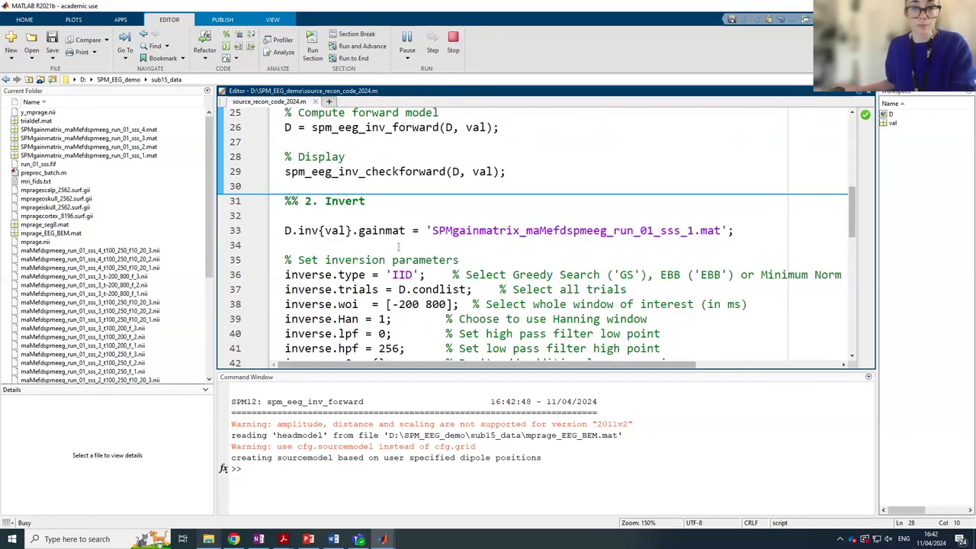
scroll(398, 247, down, 1)
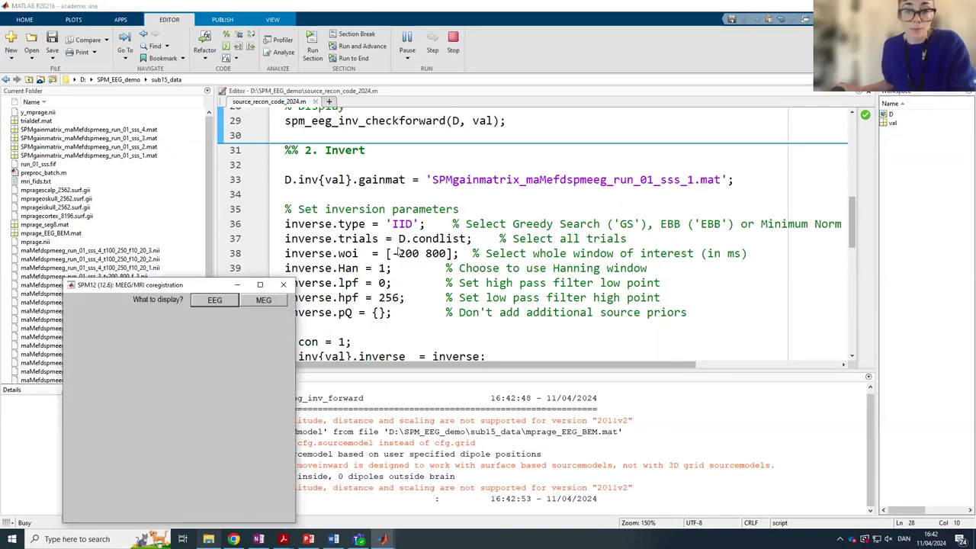
click(208, 300)
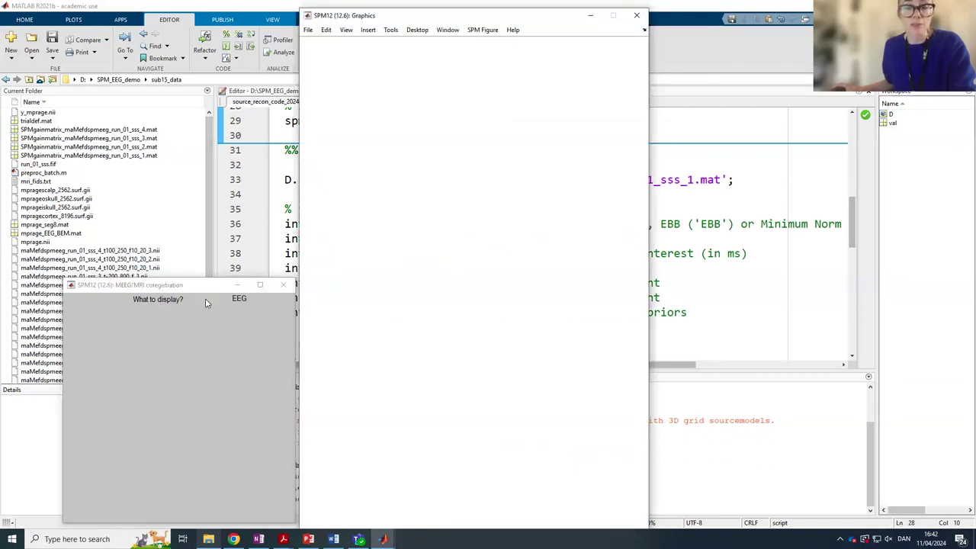
drag(463, 264, 743, 223)
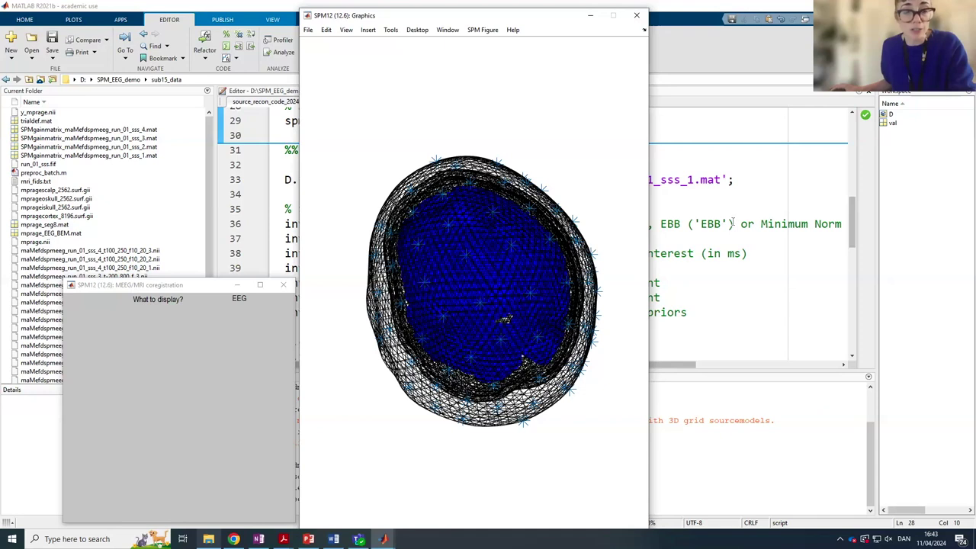
click(734, 224)
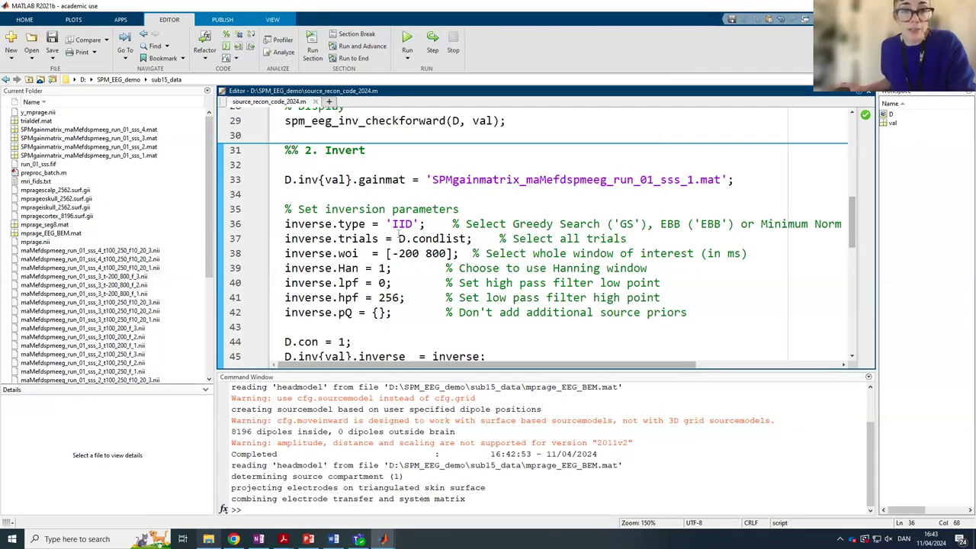
Review the gain matrix file and inversion parameters, and run the Invert section with type IID and window -200 to 800 ms
drag(419, 179, 735, 179)
click(736, 180)
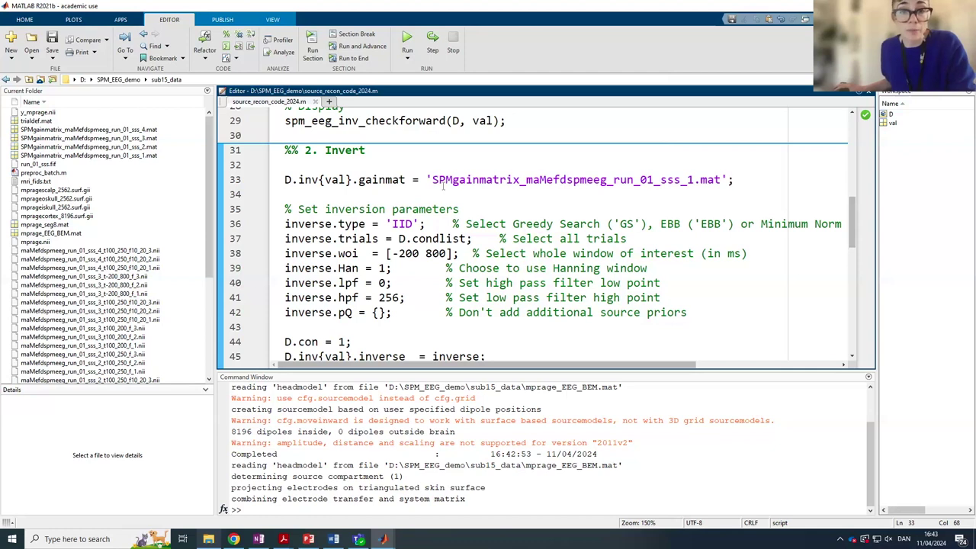
scroll(443, 189, down, 1)
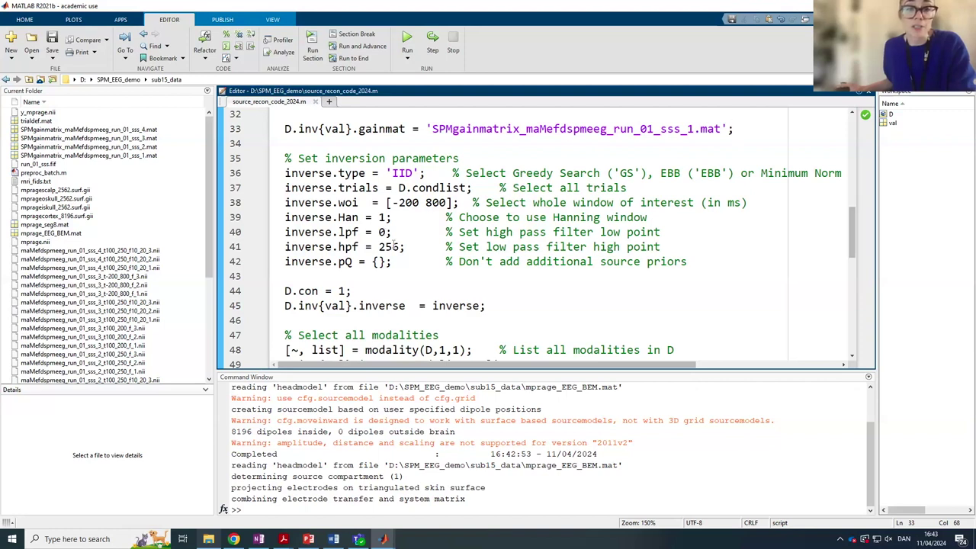
scroll(443, 226, down, 1)
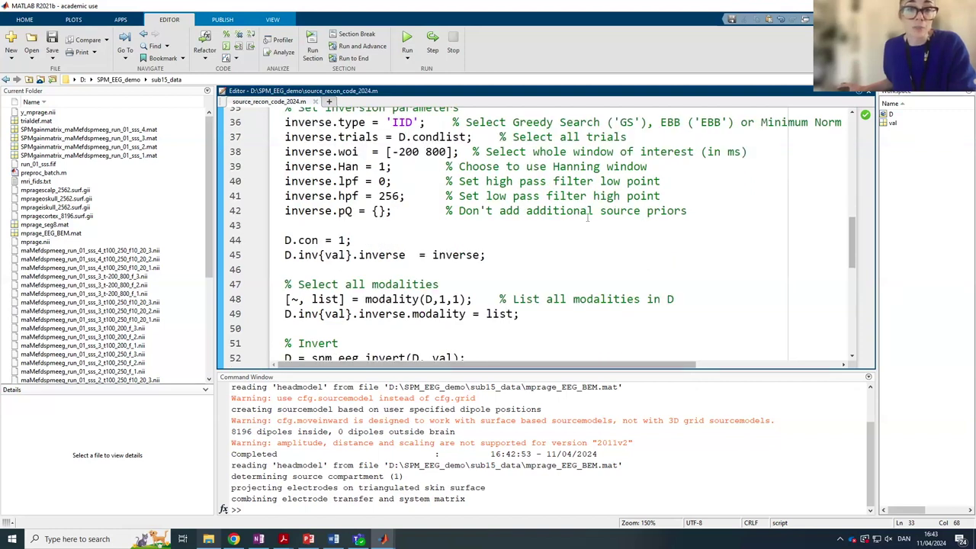
scroll(488, 233, down, 1)
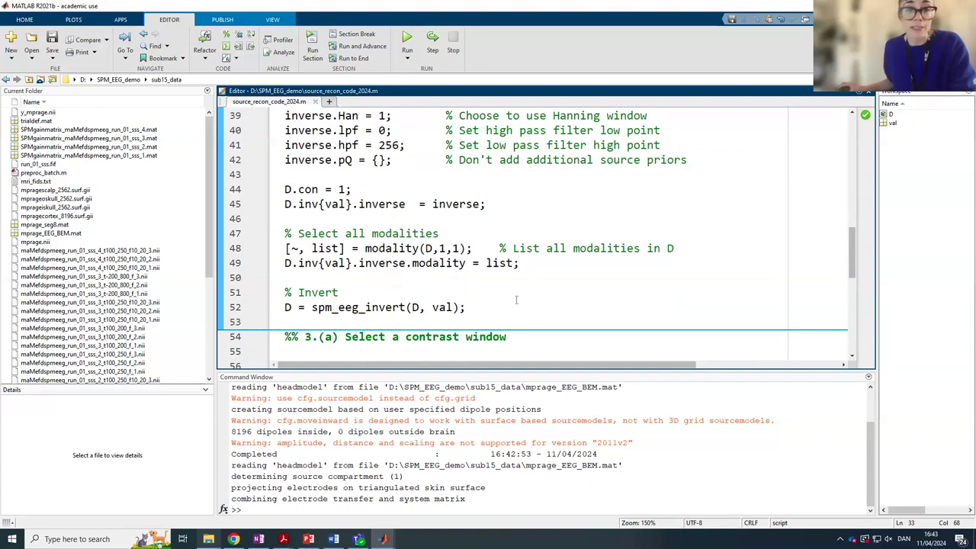
drag(311, 308, 407, 308)
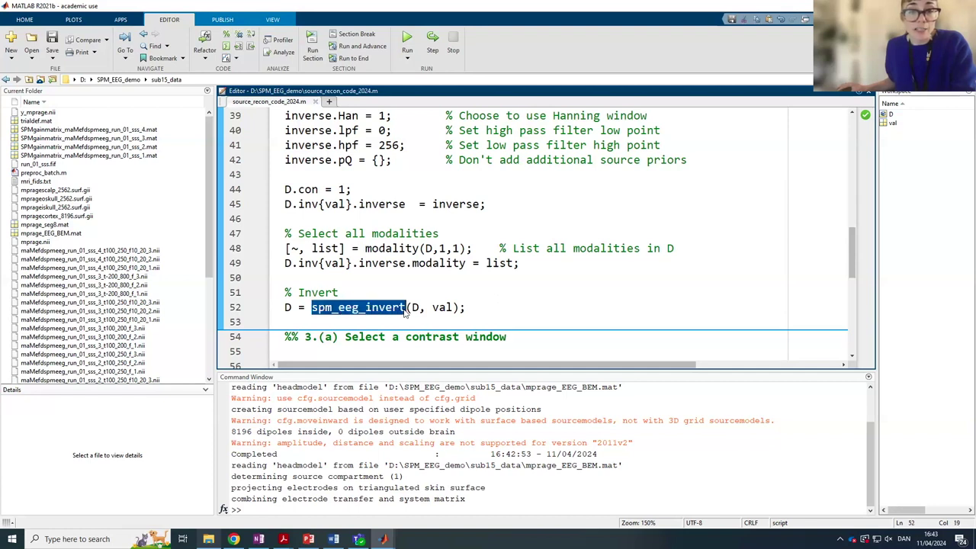
click(549, 307)
key(ctrl+Return)
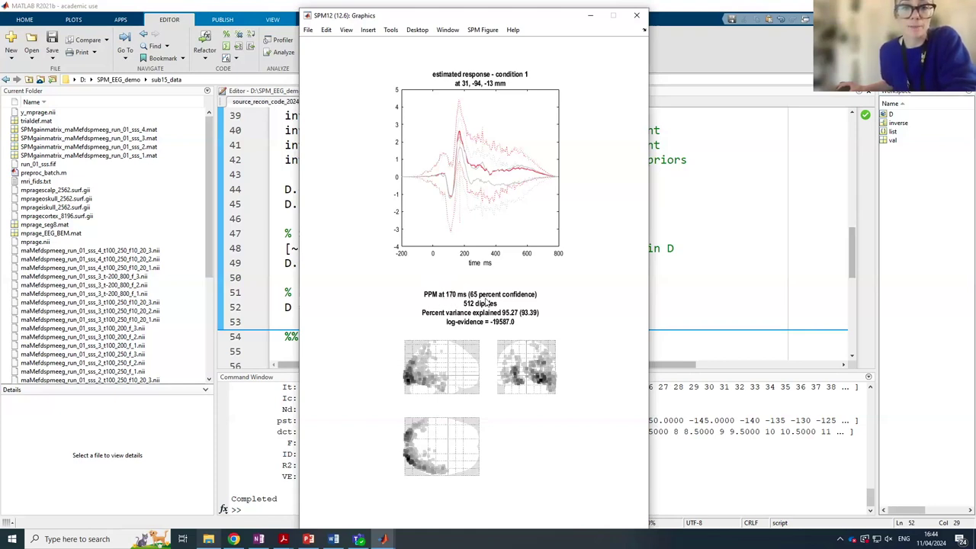
click(703, 286)
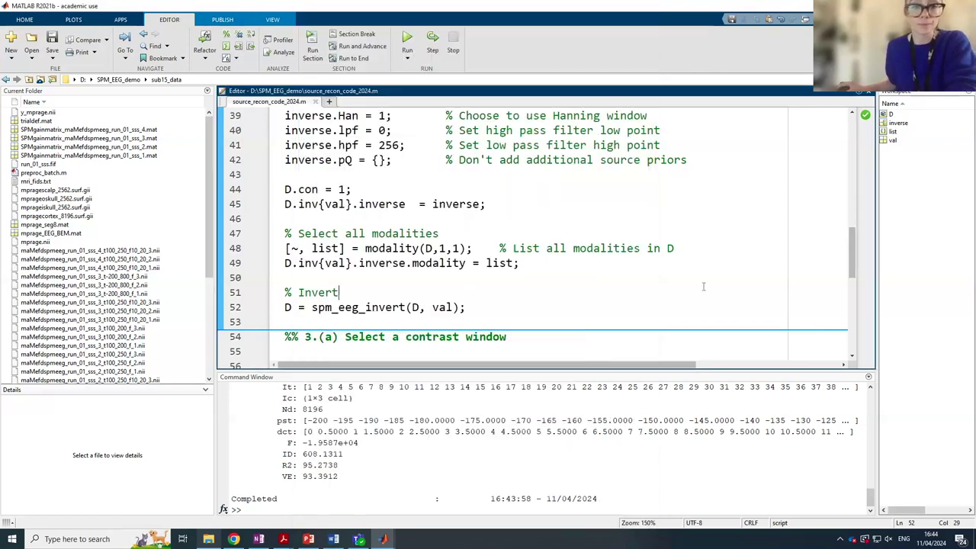
Run the Select a contrast window section for the evoked contrast with time window 100 to 250 and frequency band 10 to 20
scroll(426, 242, down, 3)
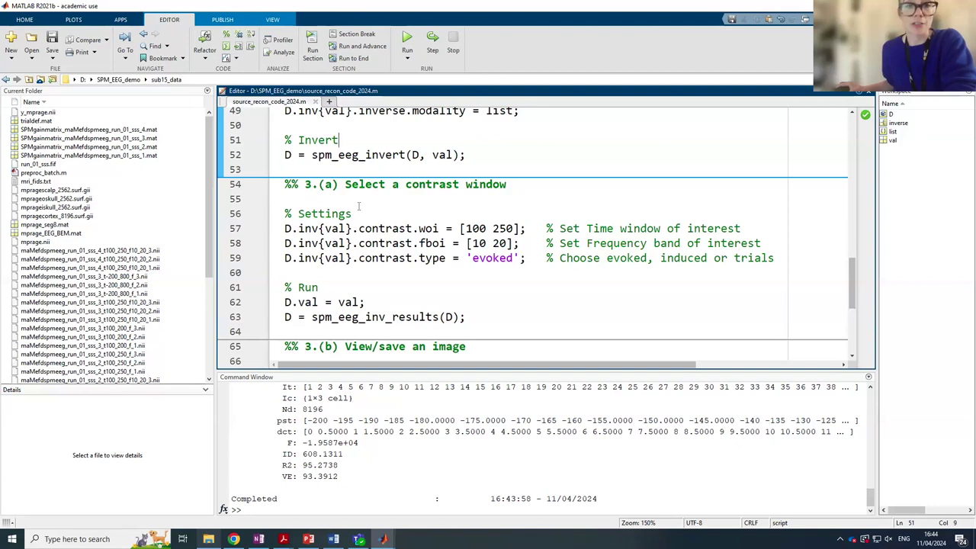
drag(460, 228, 524, 229)
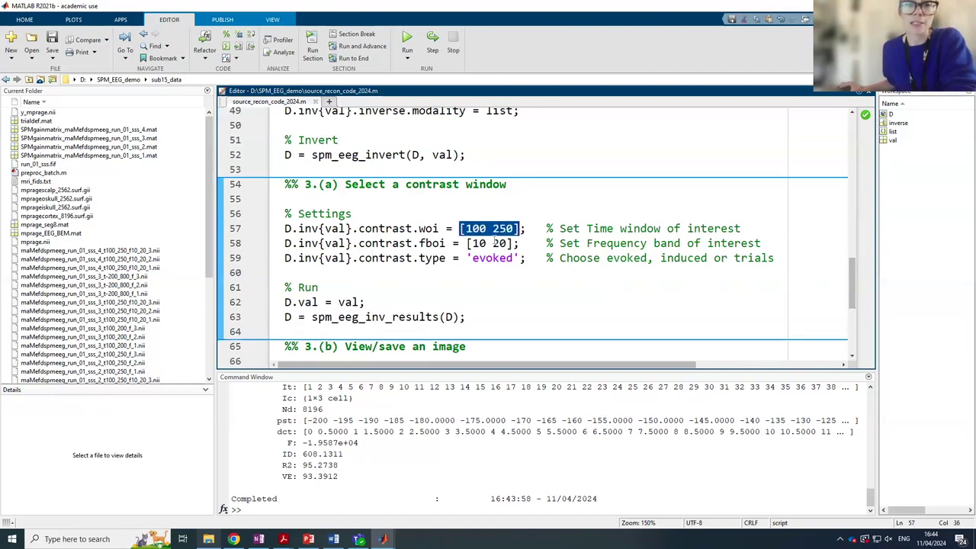
click(496, 243)
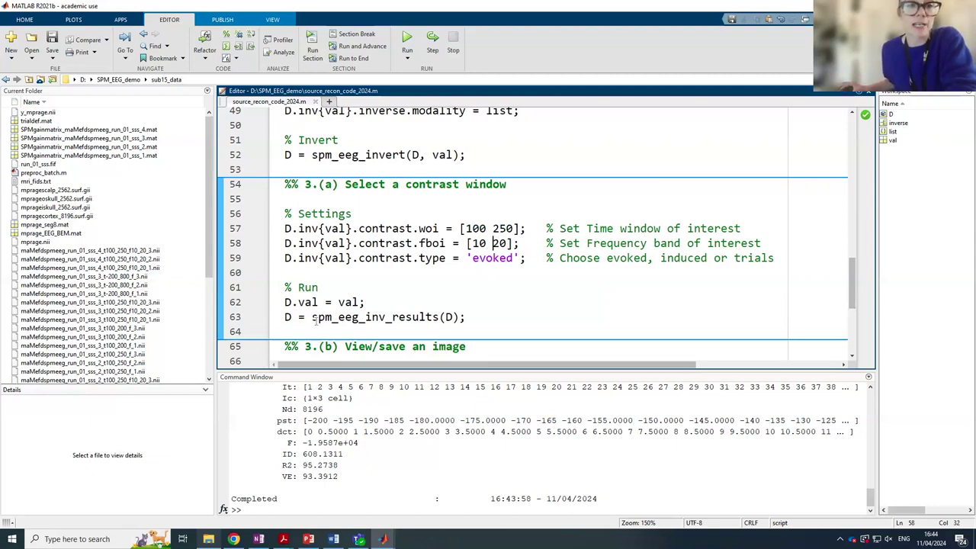
click(383, 293)
key(ctrl+Return)
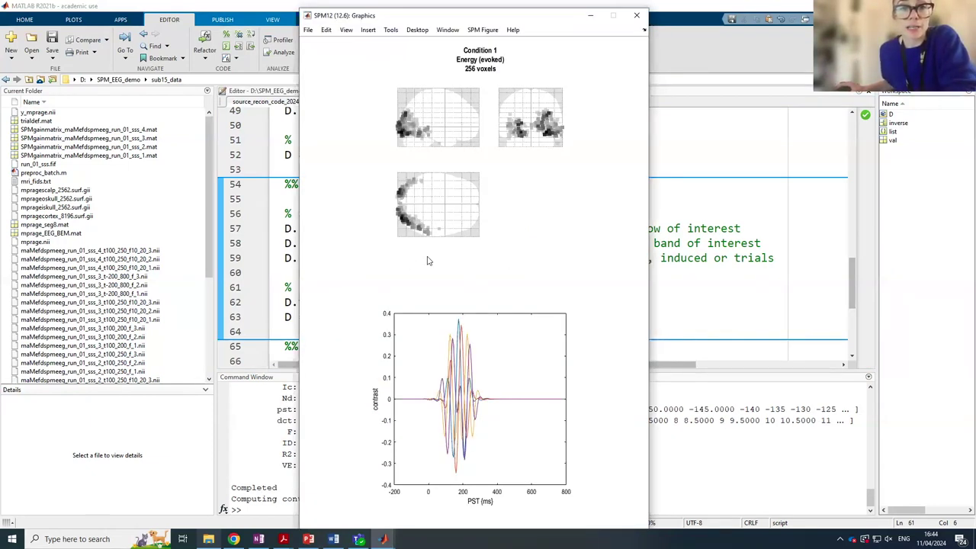
click(715, 259)
Run the View/save an image section to write the contrast as an image and overlay it on single_subj_T1.nii
scroll(431, 242, down, 4)
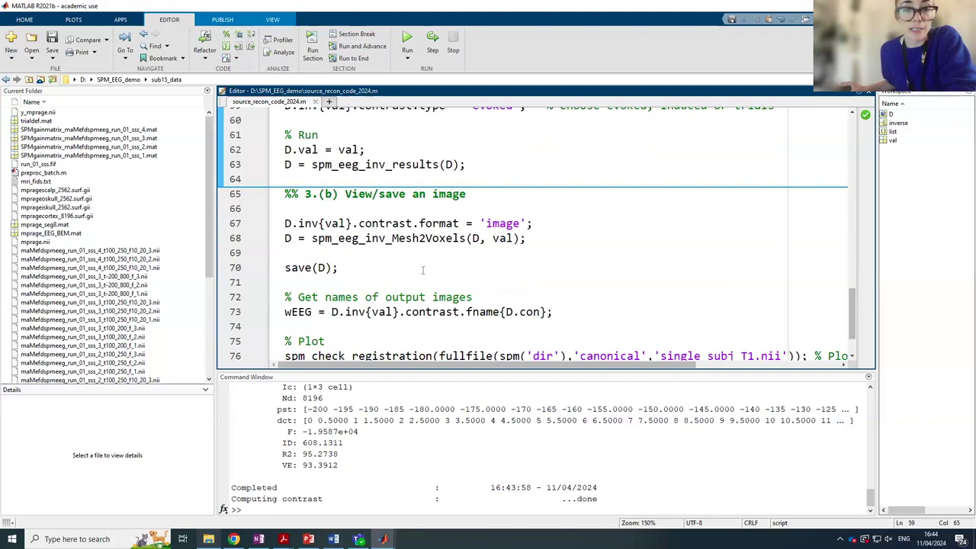
click(422, 270)
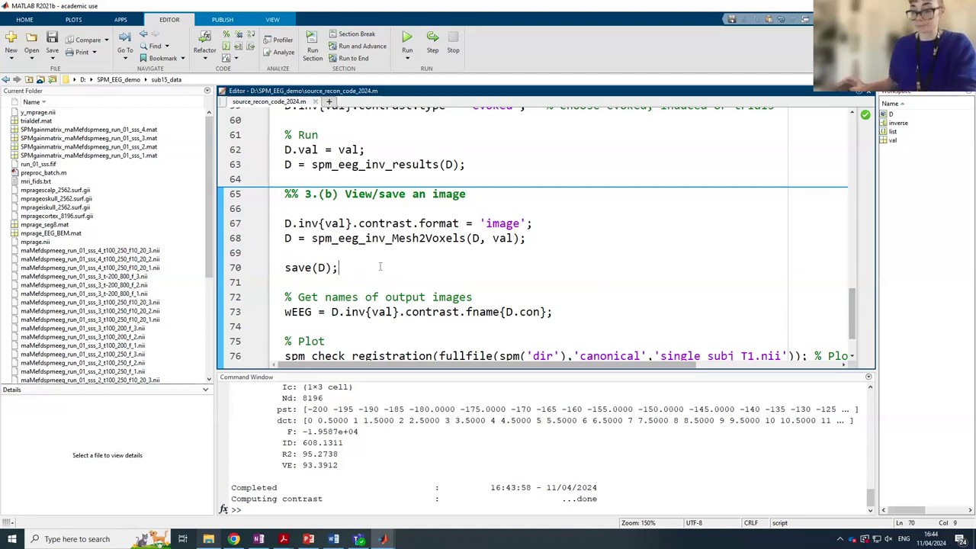
key(ctrl+Return)
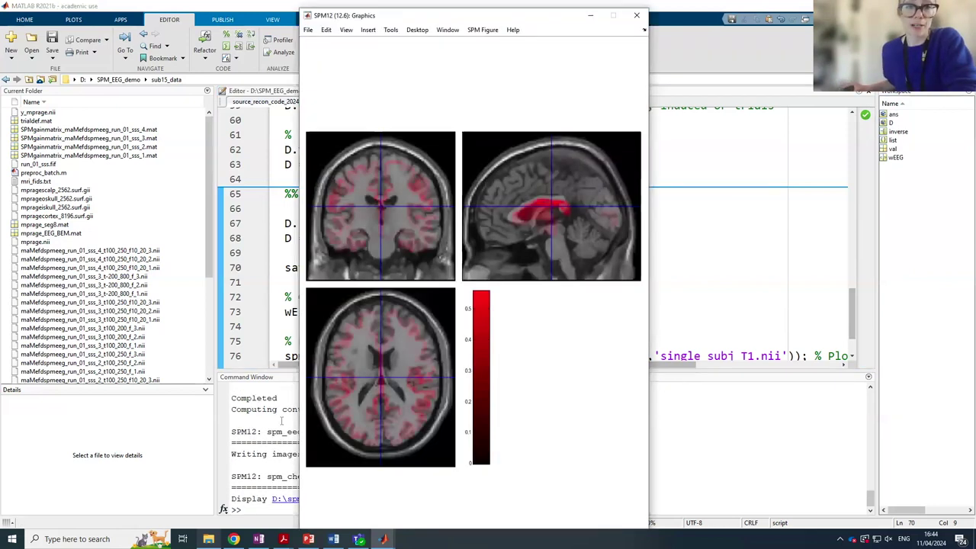
Inspect the contrast overlay at two more anterior locations in the sagittal slice, and return to the script
click(537, 189)
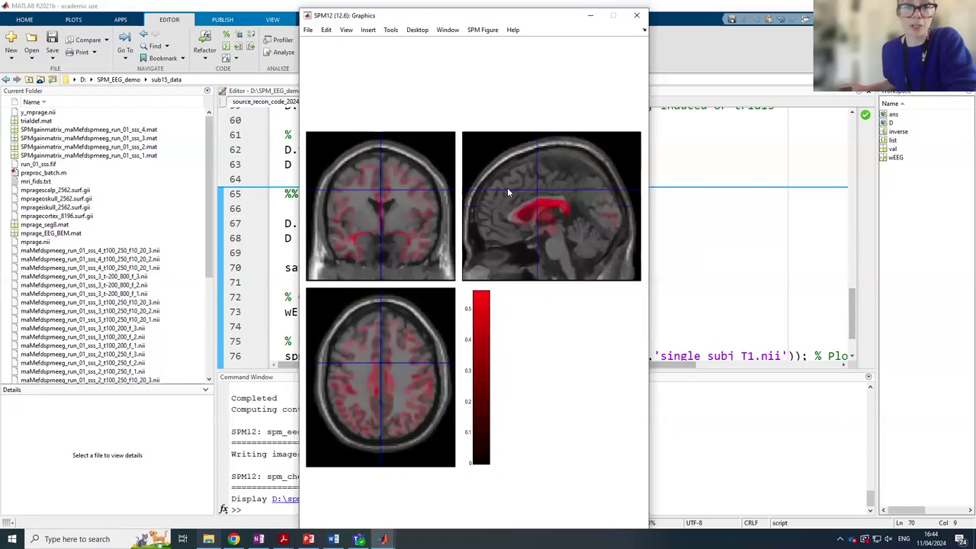
click(507, 190)
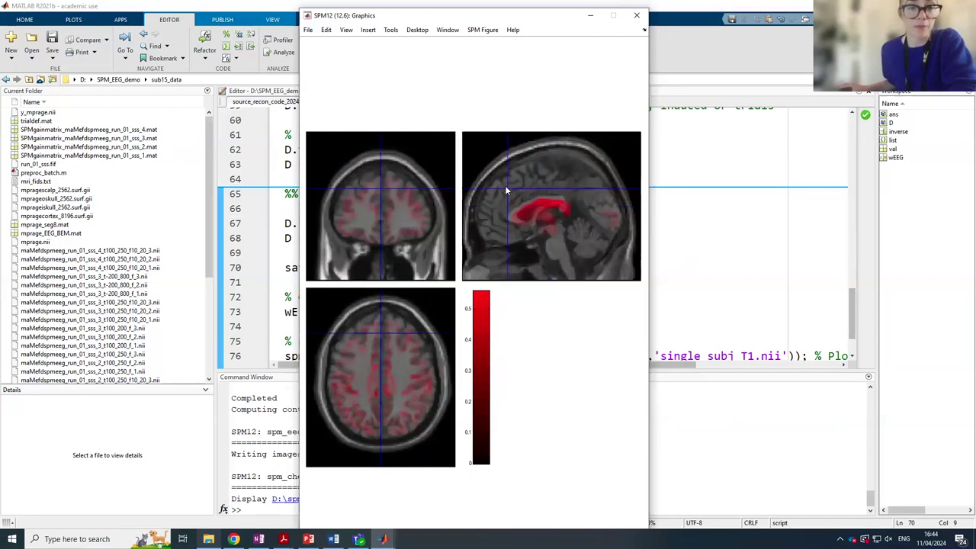
click(716, 239)
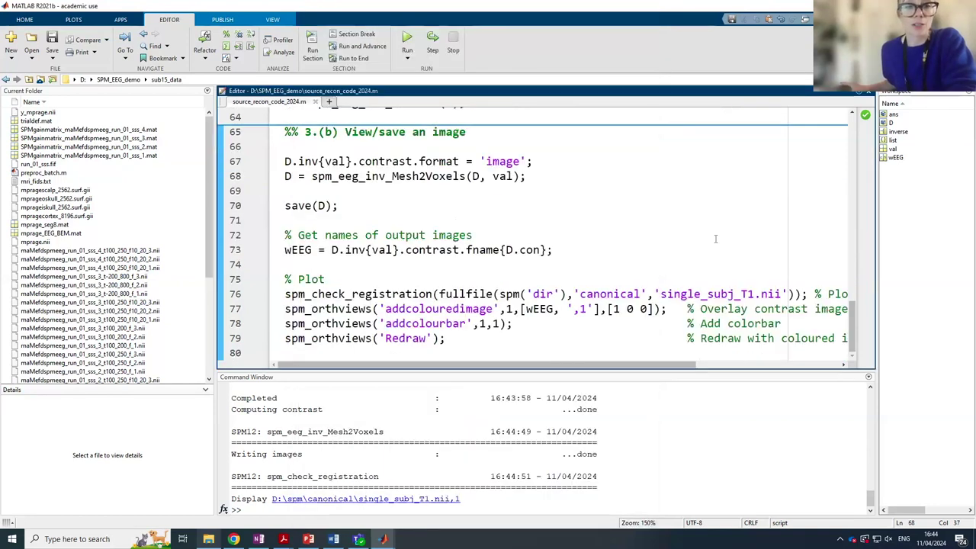